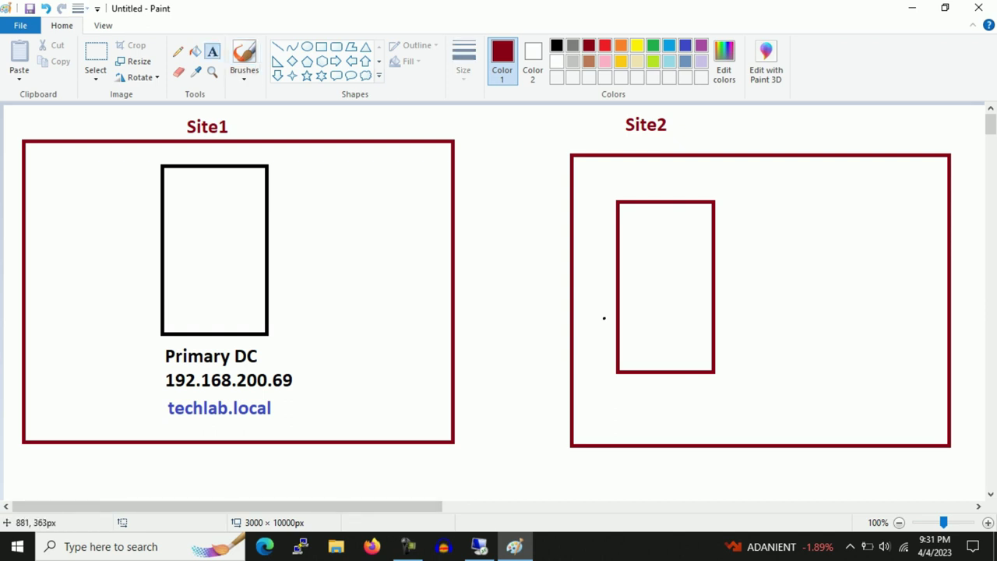
Add the text label 192.168.200.177 beneath the Site2 server box
left_click(619, 377)
type("192")
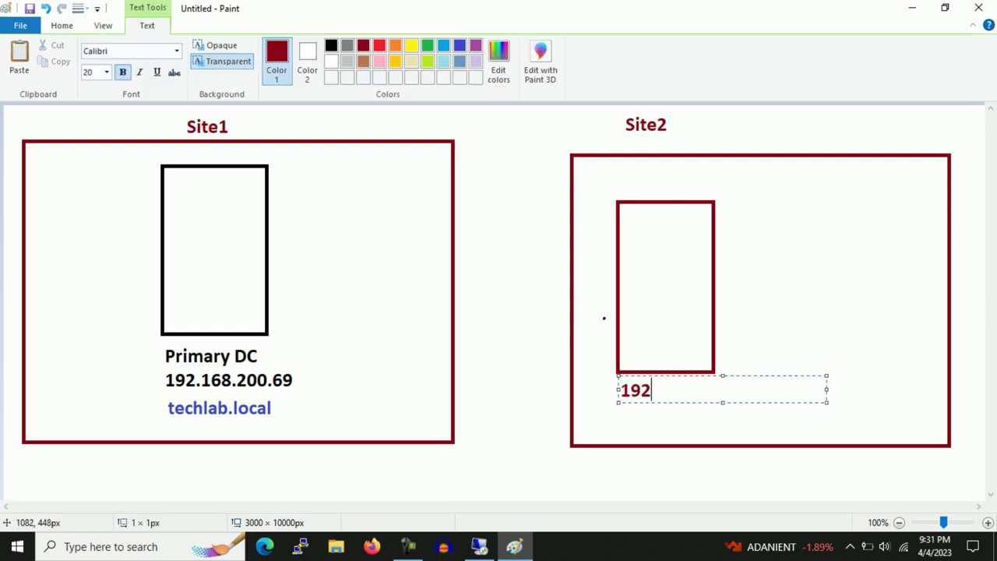
type(".168.200.")
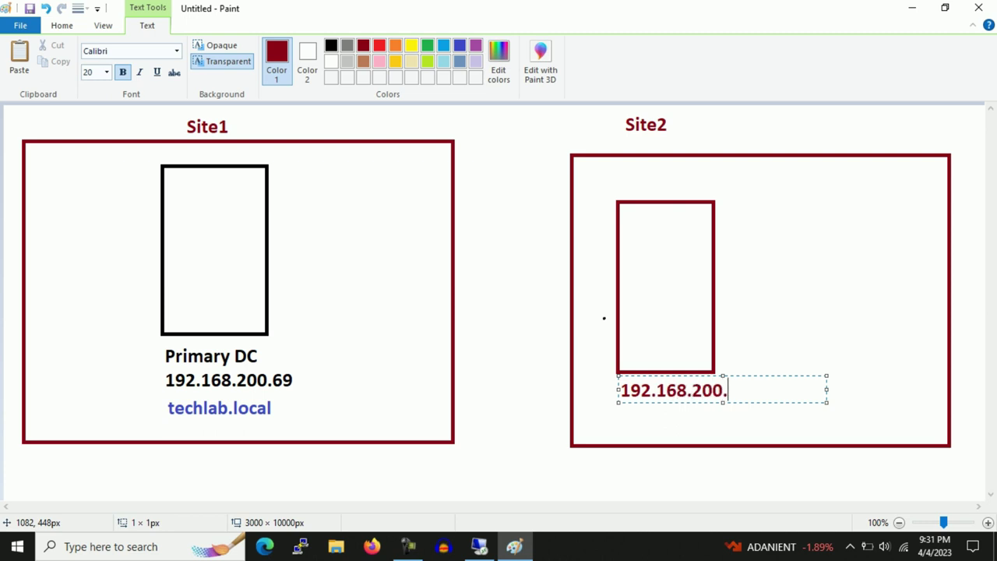
type("177")
left_click(841, 320)
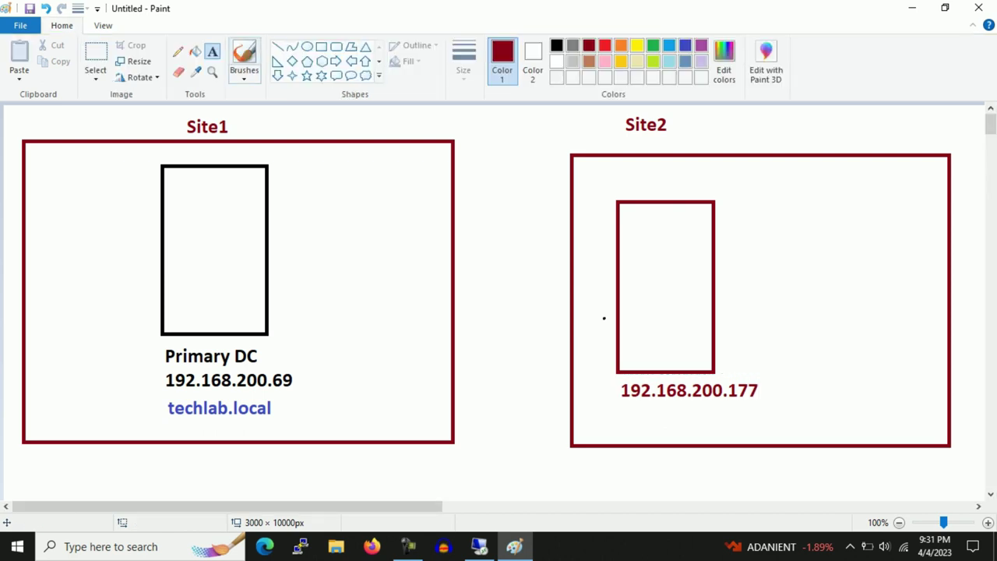
Sketch and undo a cross, an arrow and a curve, then enter mstsc at the Run prompt
left_click_drag(766, 215, 715, 298)
left_click_drag(706, 218, 811, 335)
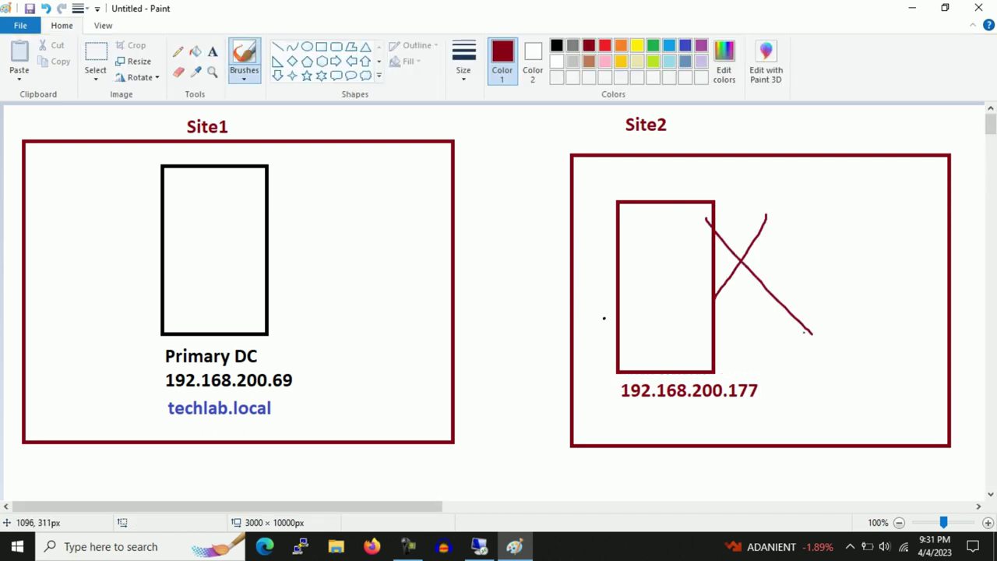
key("ctrl+z")
key("ctrl+z")
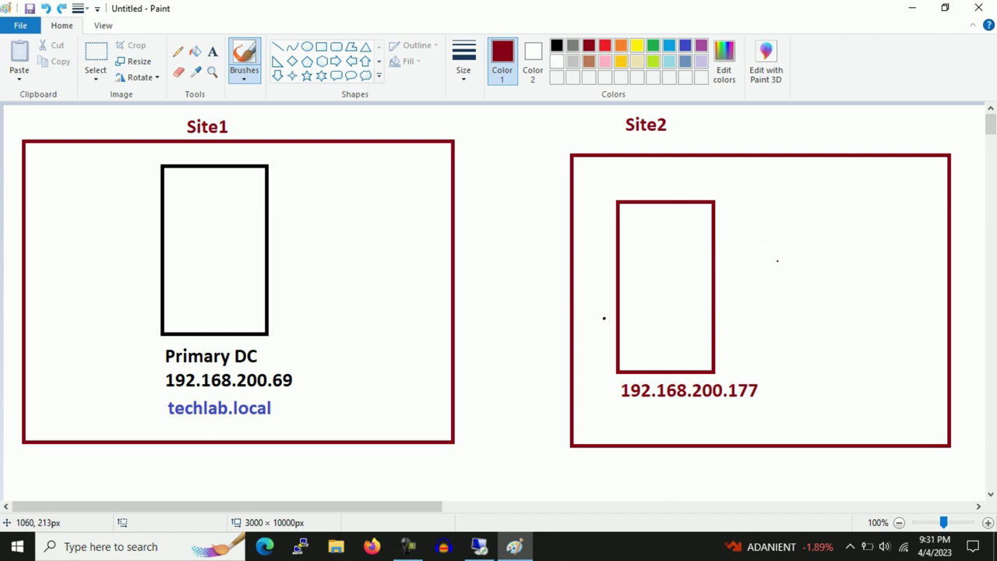
mouse_move(807, 215)
left_mouse_down()
mouse_move(726, 239)
mouse_move(769, 289)
left_mouse_up()
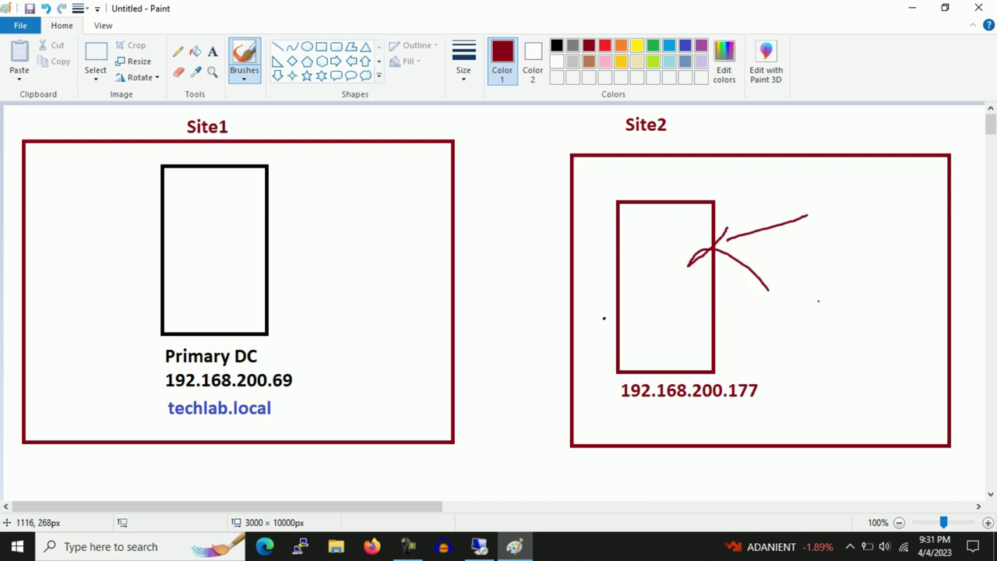
key("ctrl+z")
key("ctrl+z")
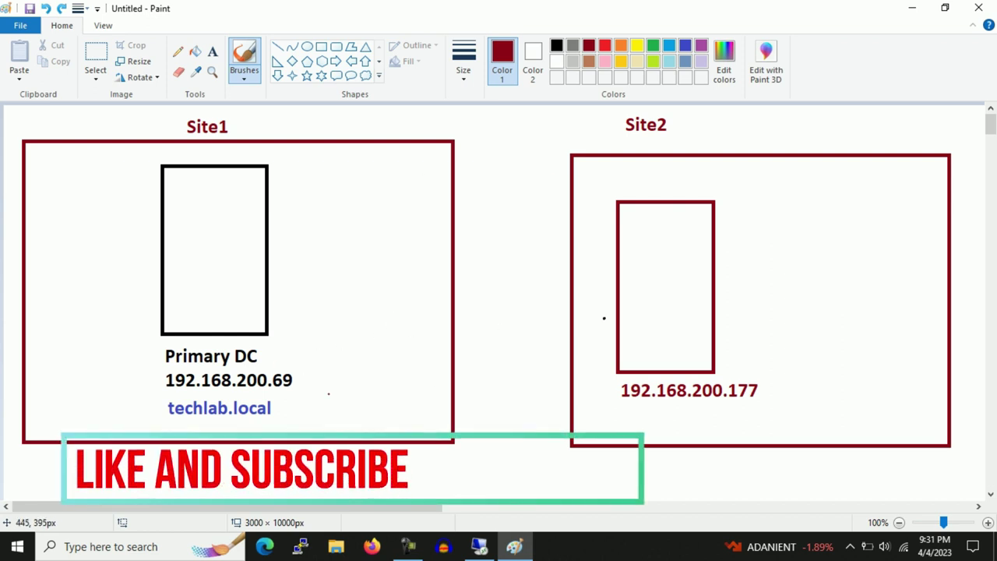
left_click_drag(62, 205, 307, 229)
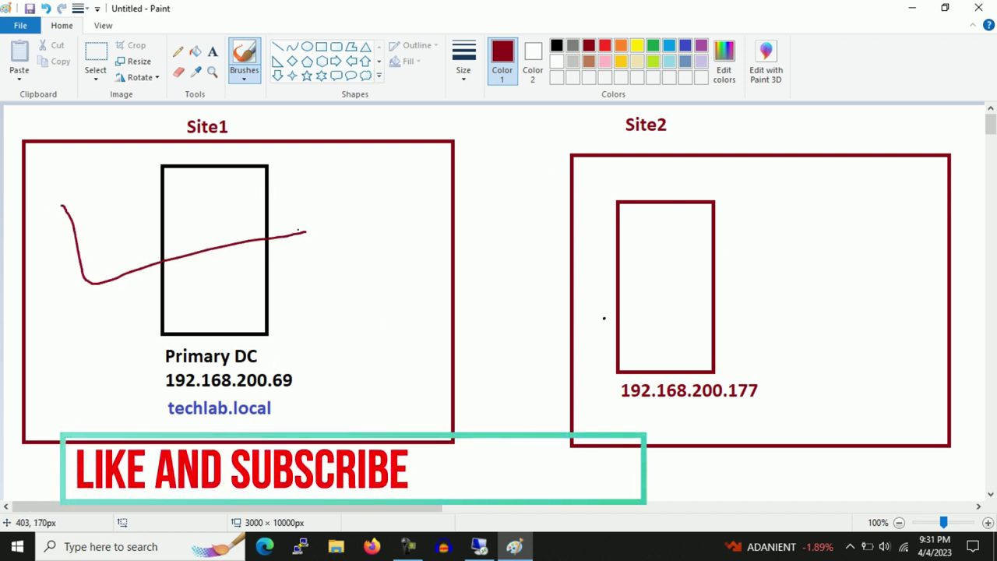
key("ctrl+z")
key("super+r")
type("mstsc")
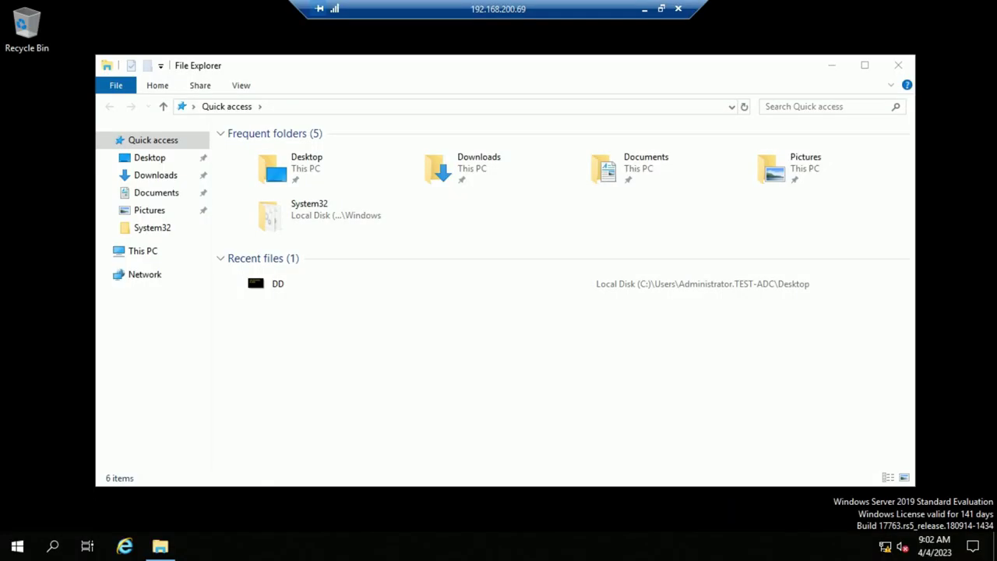
Close File Explorer on the remote server and launch Server Manager from Start
key("alt+F4")
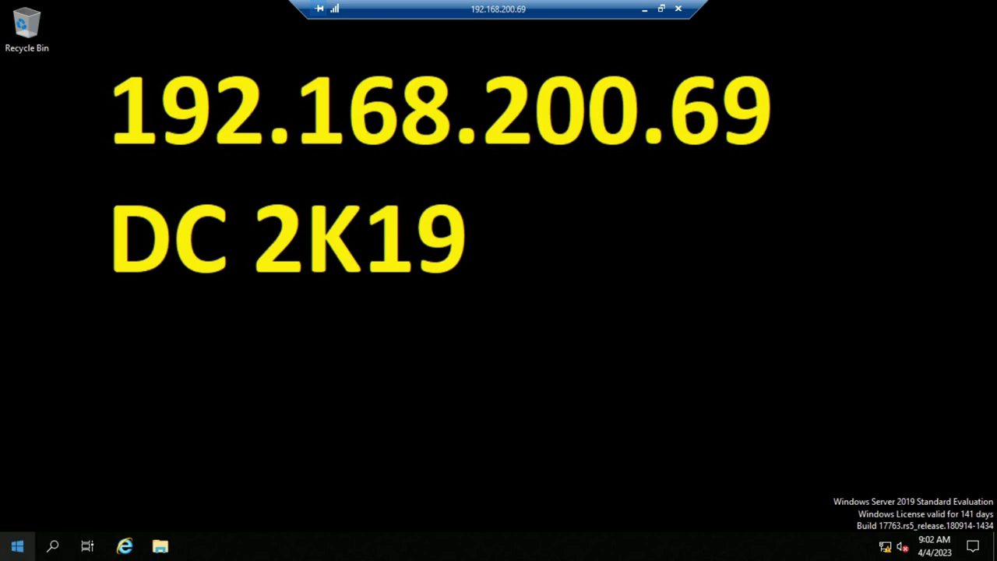
left_click(17, 545)
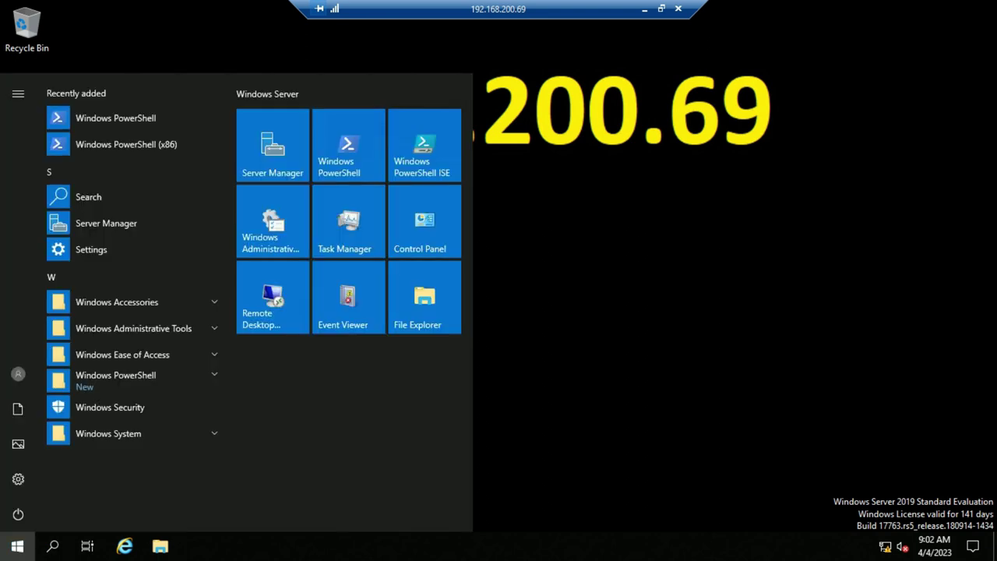
left_click(272, 146)
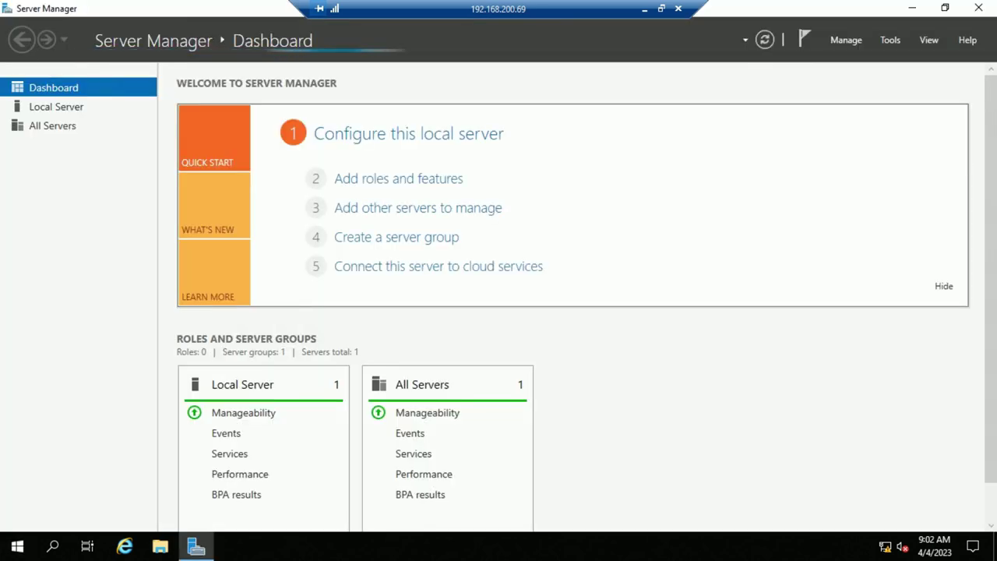
Launch AD Sites and Services and AD Users and Computers from Tools, then minimize Server Manager
left_click(890, 40)
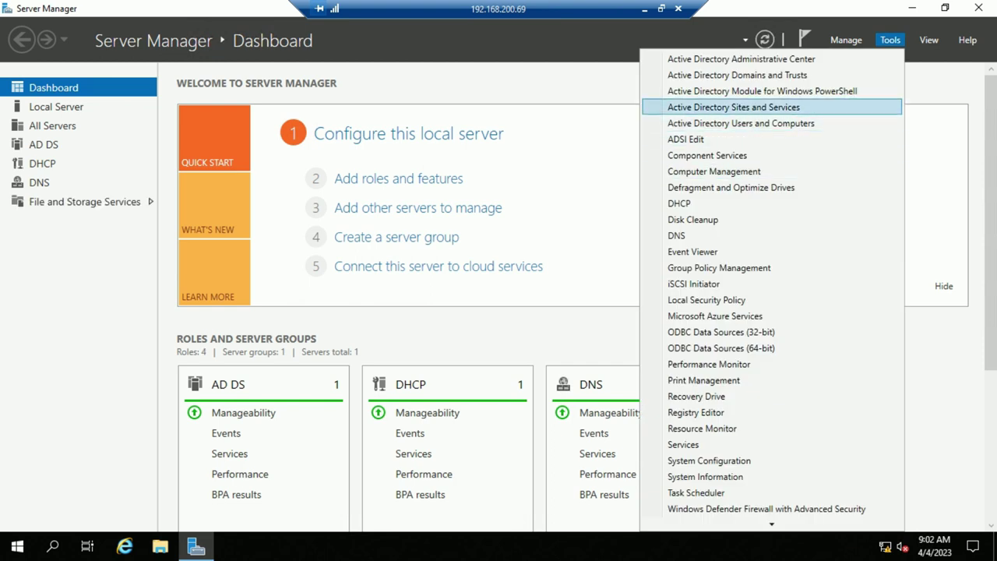
left_click(732, 107)
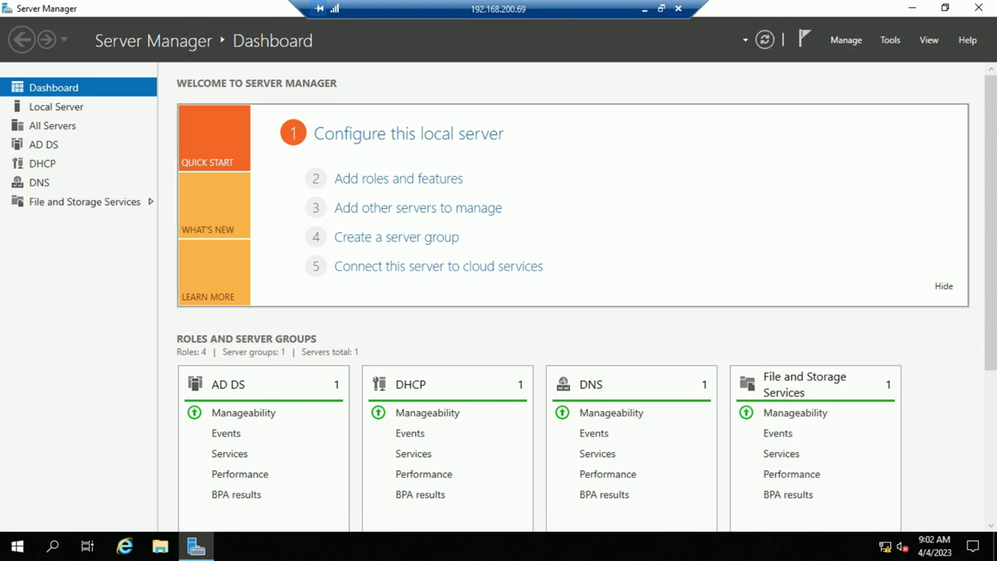
left_click(890, 40)
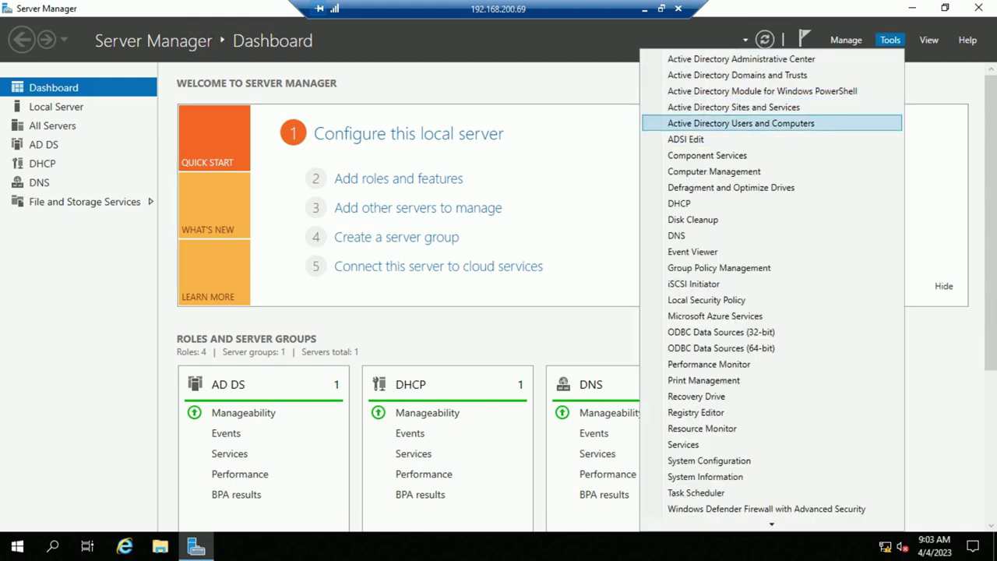
left_click(740, 123)
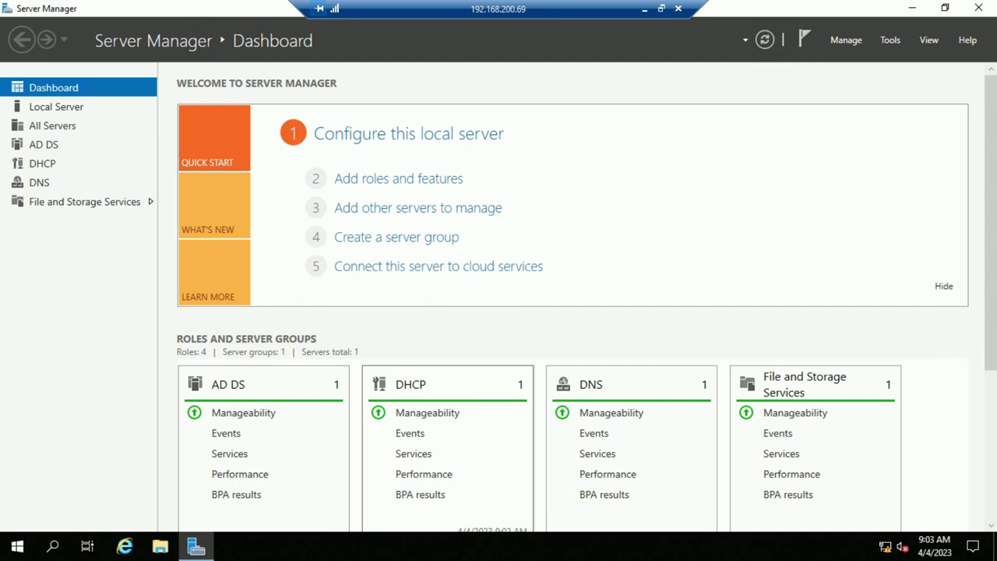
left_click(912, 7)
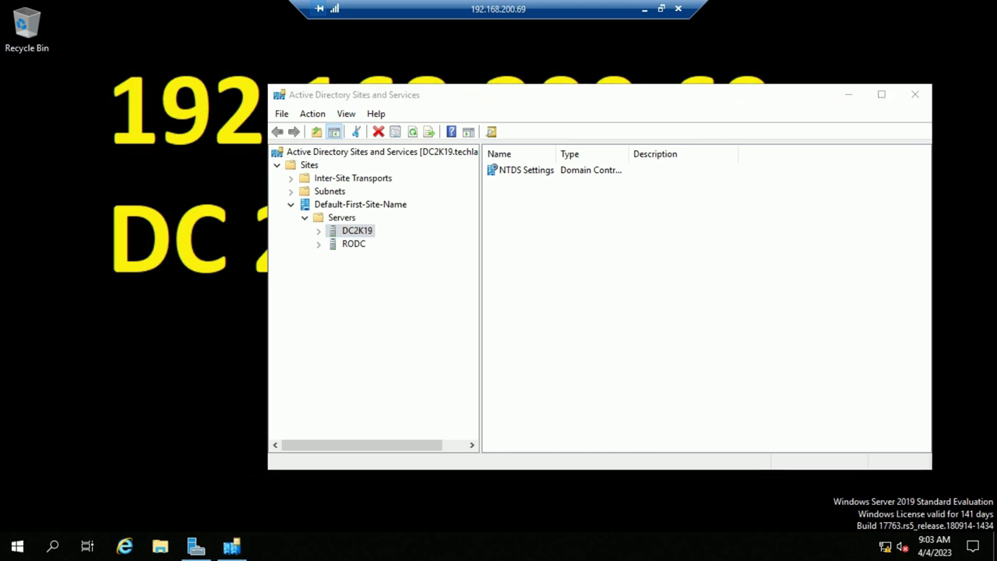
Minimize both AD consoles and confirm in This PC properties the server is DC2K19 in techlab.local
left_click(848, 94)
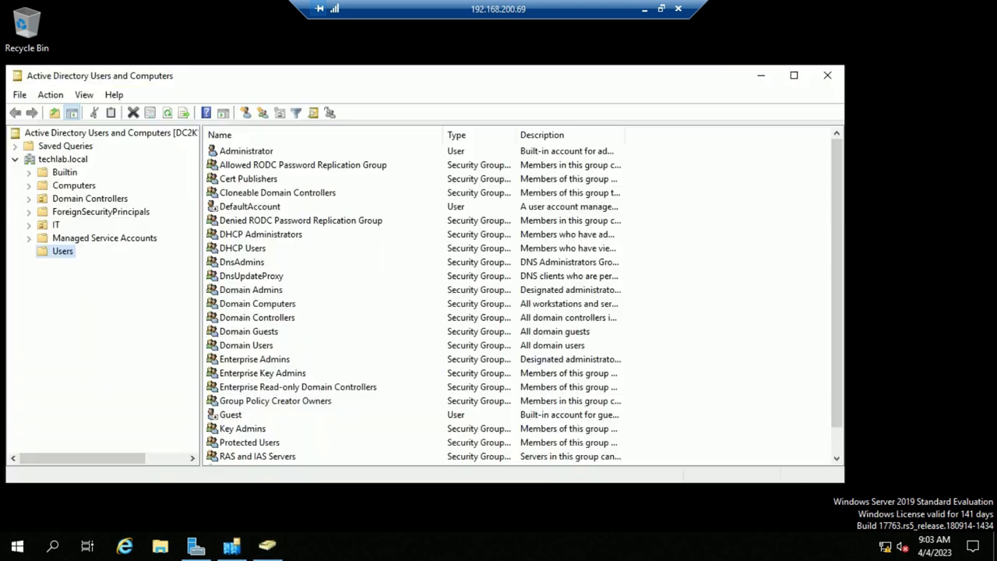
left_click(761, 76)
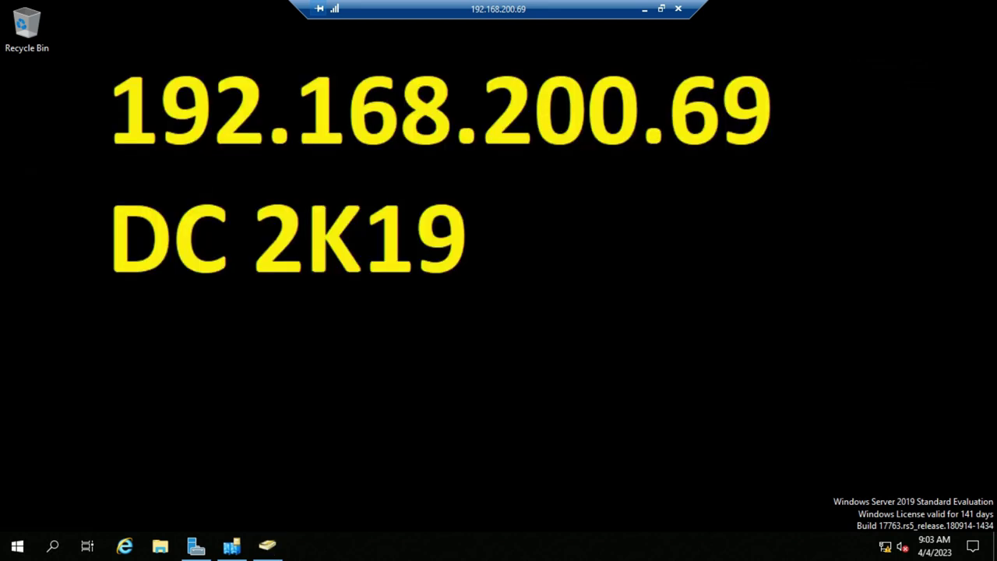
key("super+e")
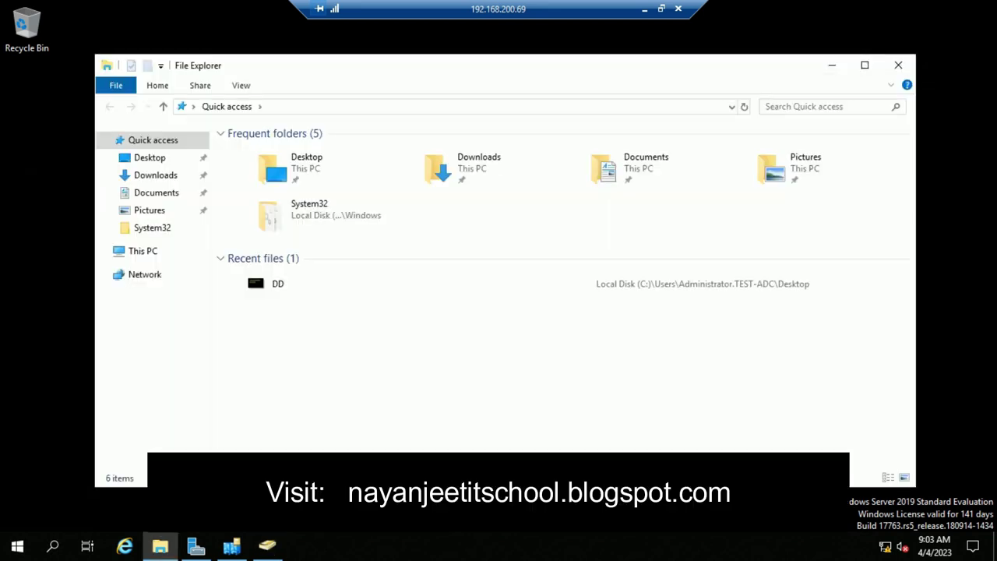
right_click(143, 251)
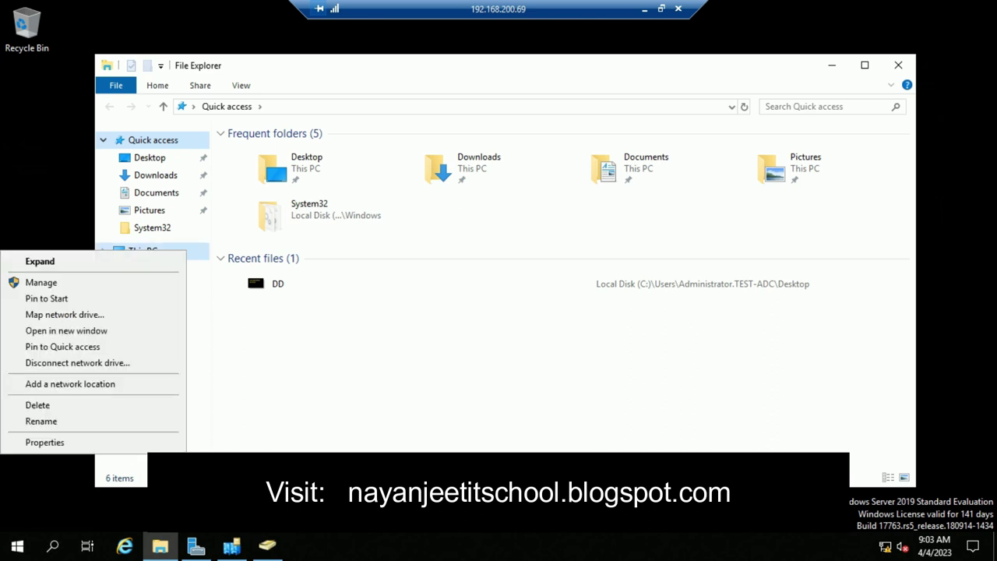
left_click(44, 441)
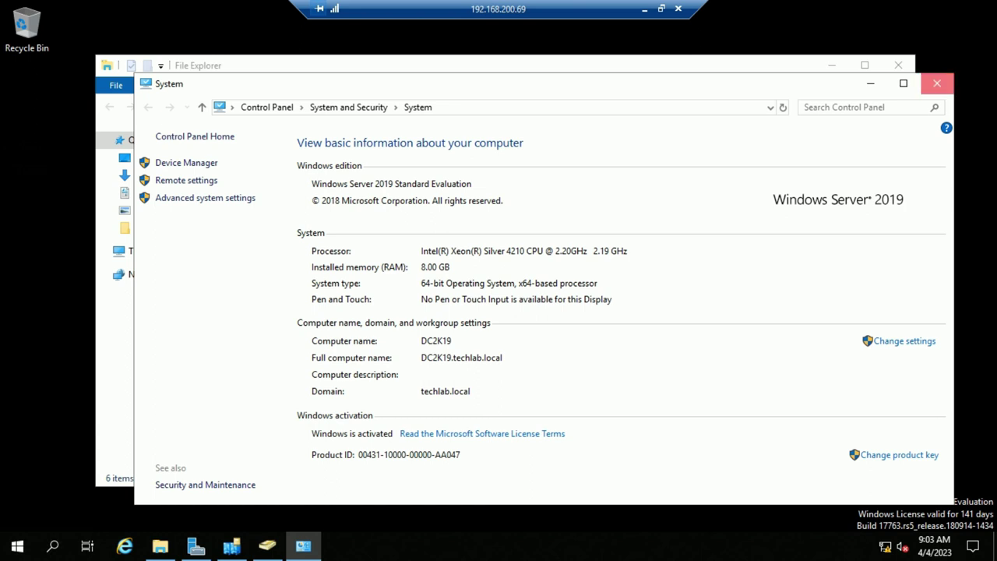
left_click(937, 83)
left_click(898, 65)
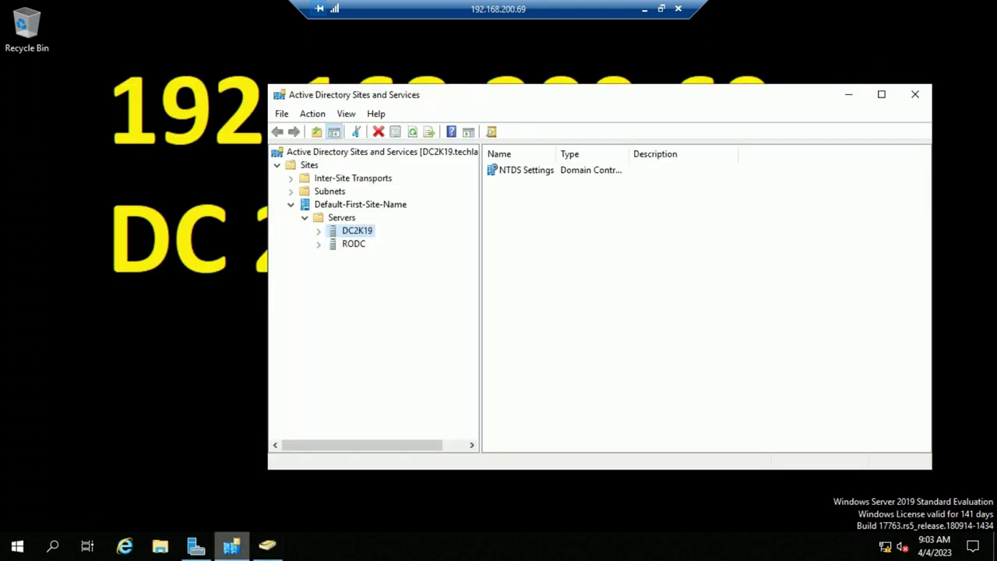
Close Sites and Services, inspect the DC2K19 entry under Domain Controllers, then close Users and Computers
left_click(915, 94)
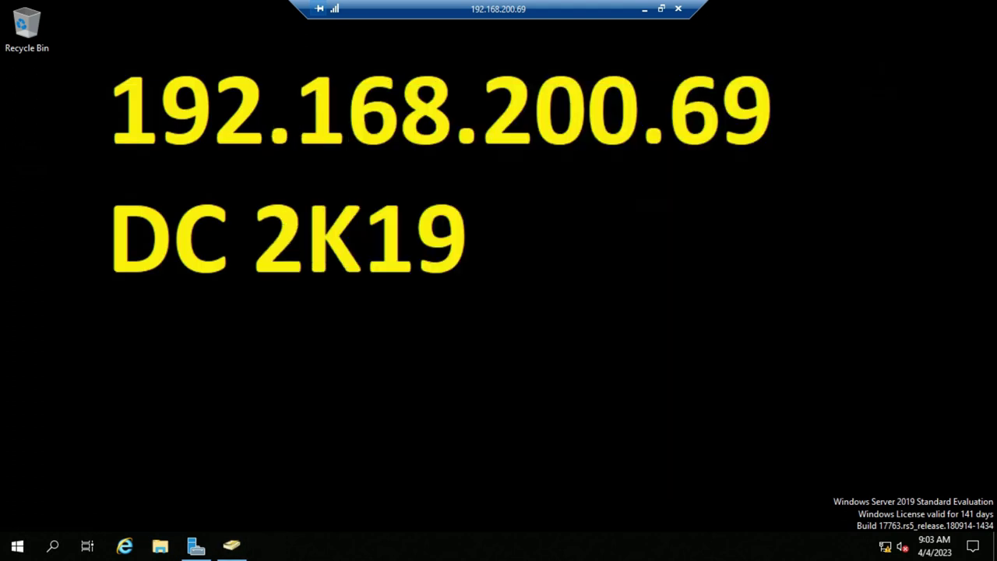
left_click(231, 545)
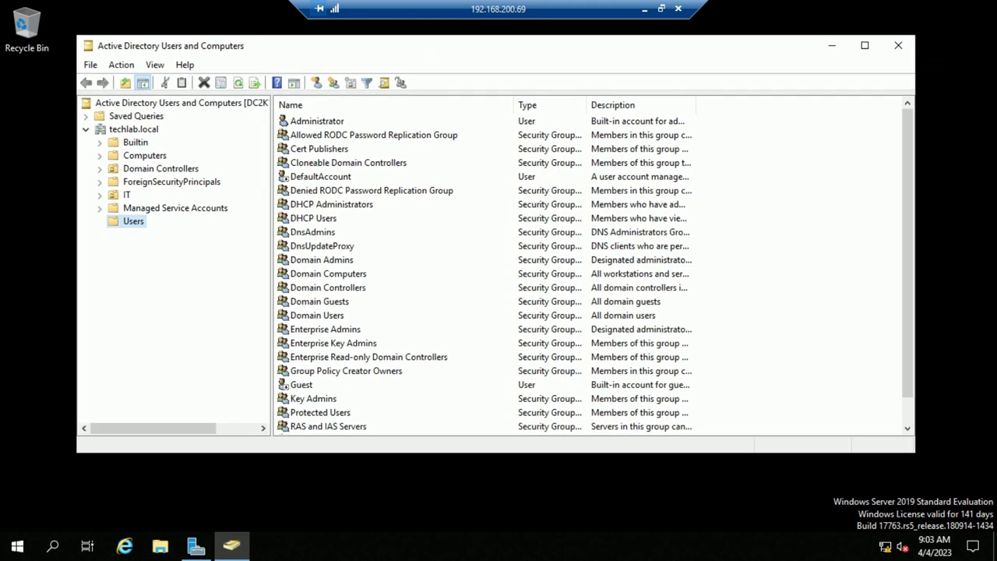
left_click(160, 169)
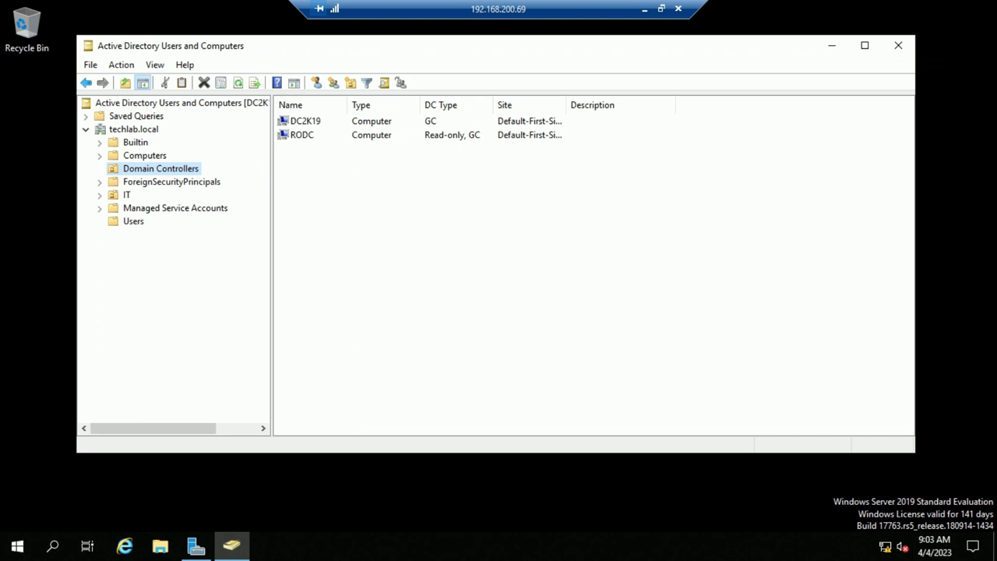
left_click(305, 121)
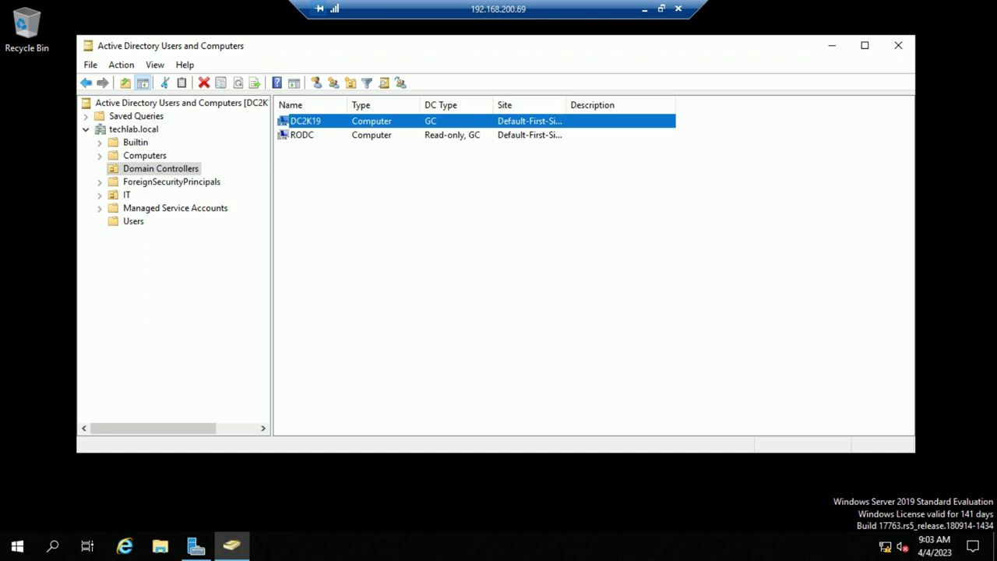
left_click(898, 45)
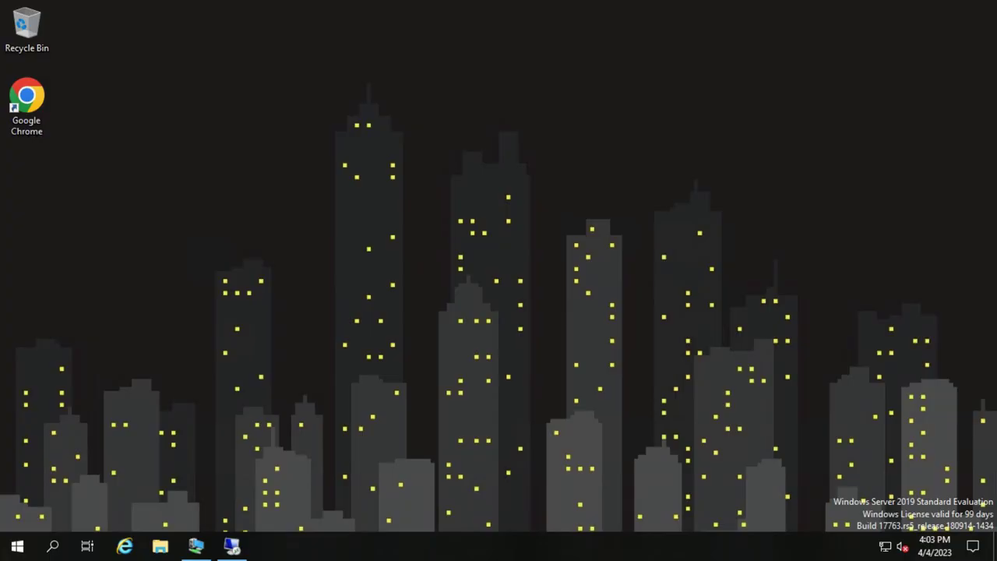
Launch Windows PowerShell (Admin) from the Start button's right-click menu on DC 2K19
left_click(232, 545)
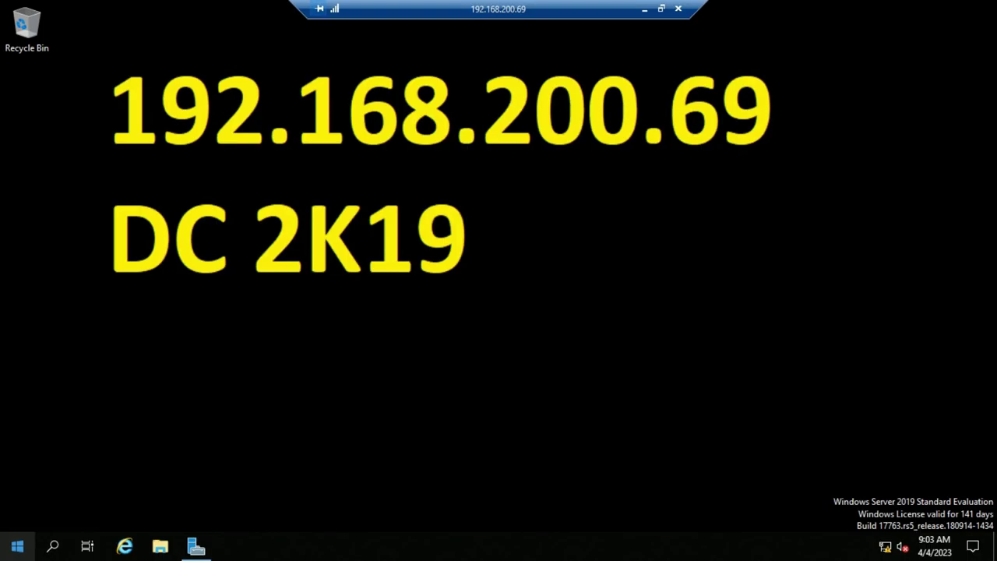
right_click(17, 545)
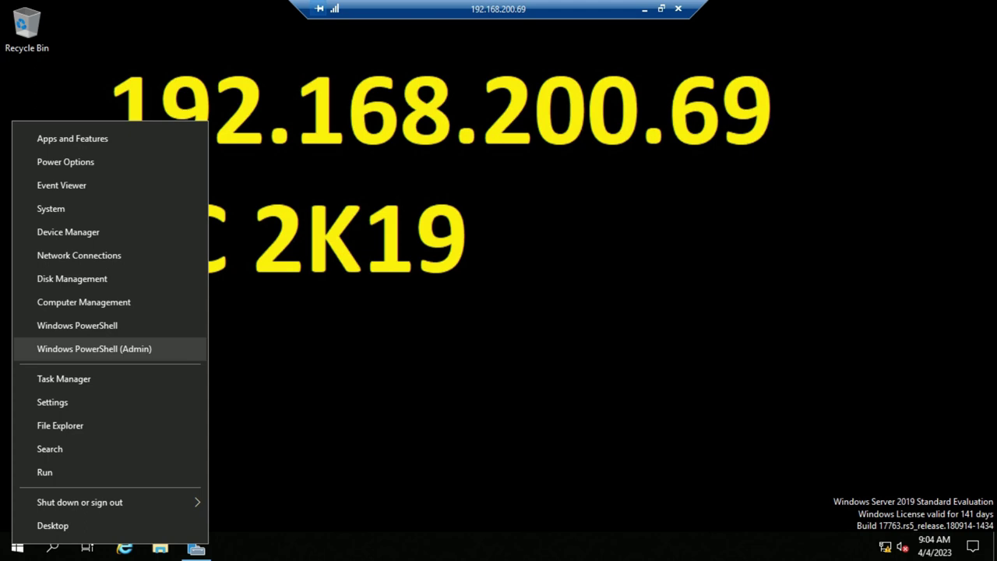
key("Return")
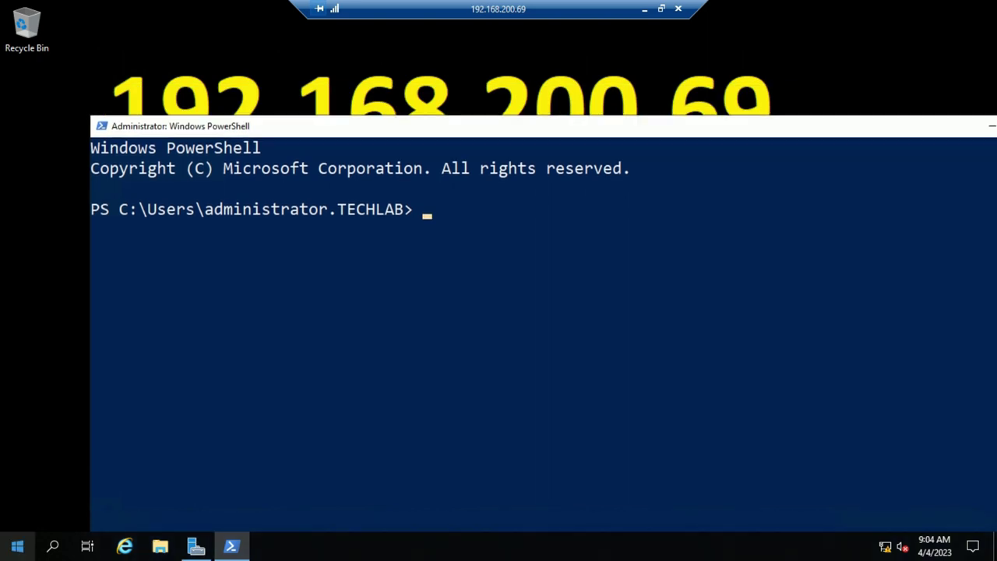
Dismiss the Start menu, search and tools list, and return focus to the PowerShell console
key("super")
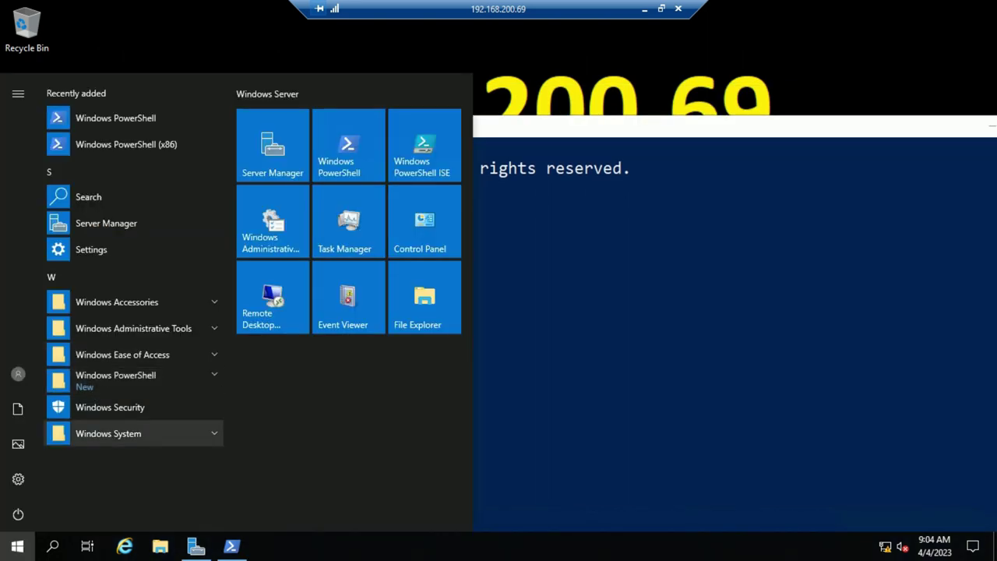
key("Escape")
type("power")
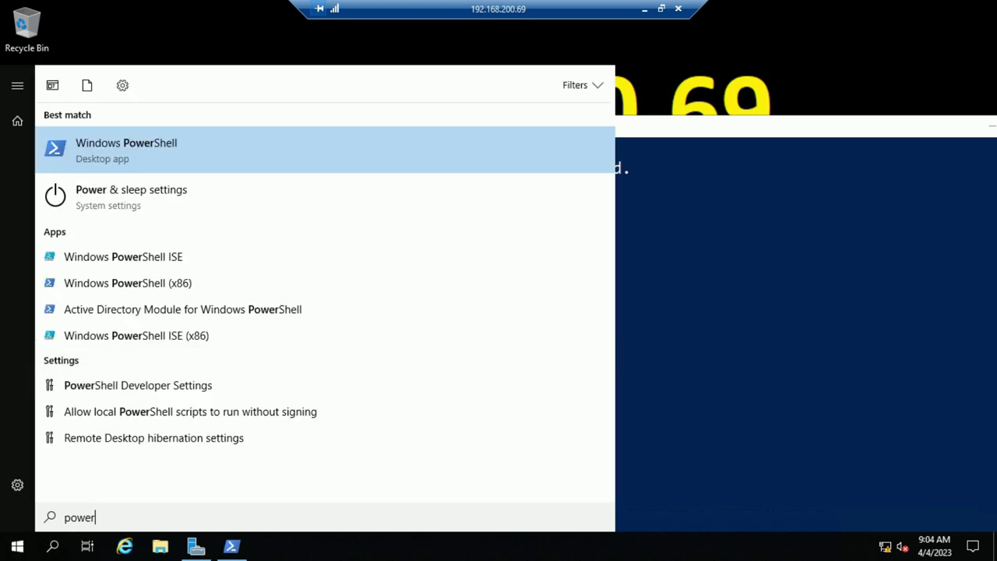
key("Escape")
right_click(17, 545)
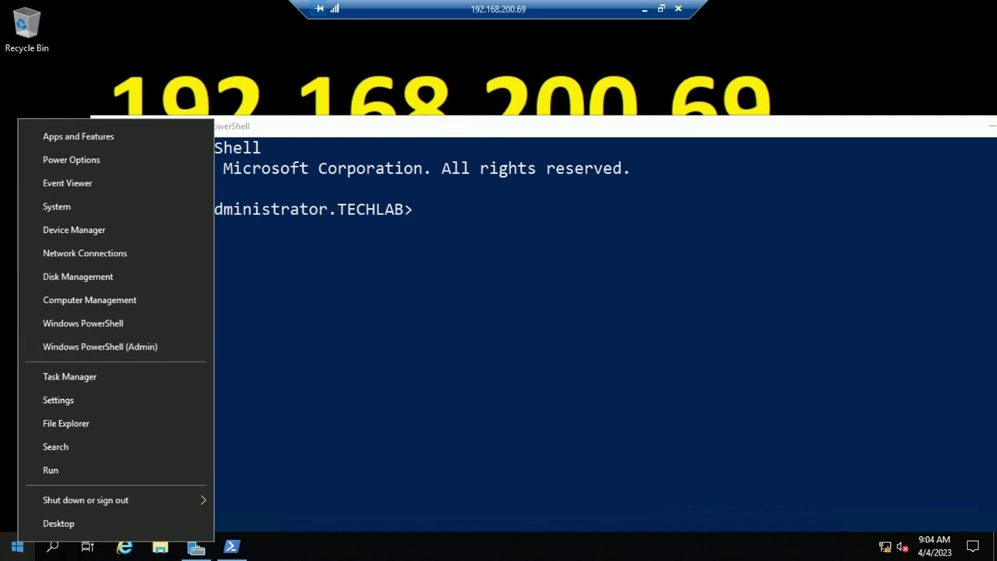
key("Escape")
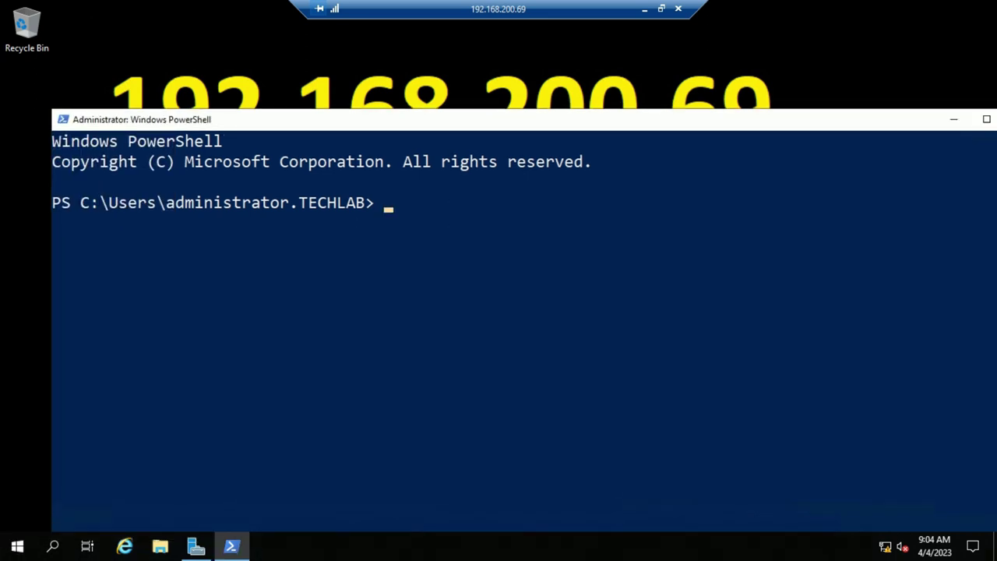
left_click(437, 203)
Run cd\ to reach the C:\ root, then cls to clear the console
type("cd\\")
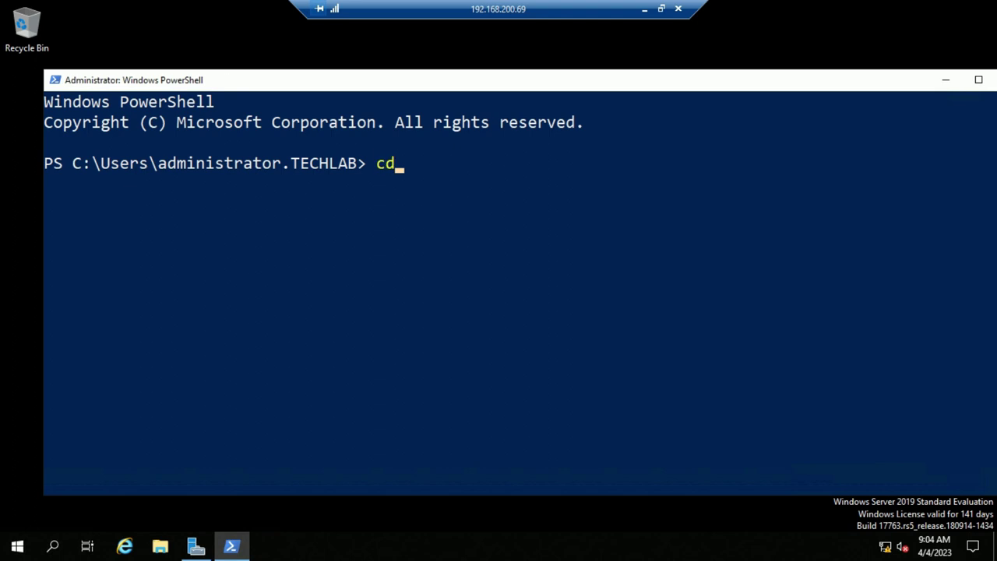
key("Return")
key("Return")
key("Return")
type("cls")
key("Return")
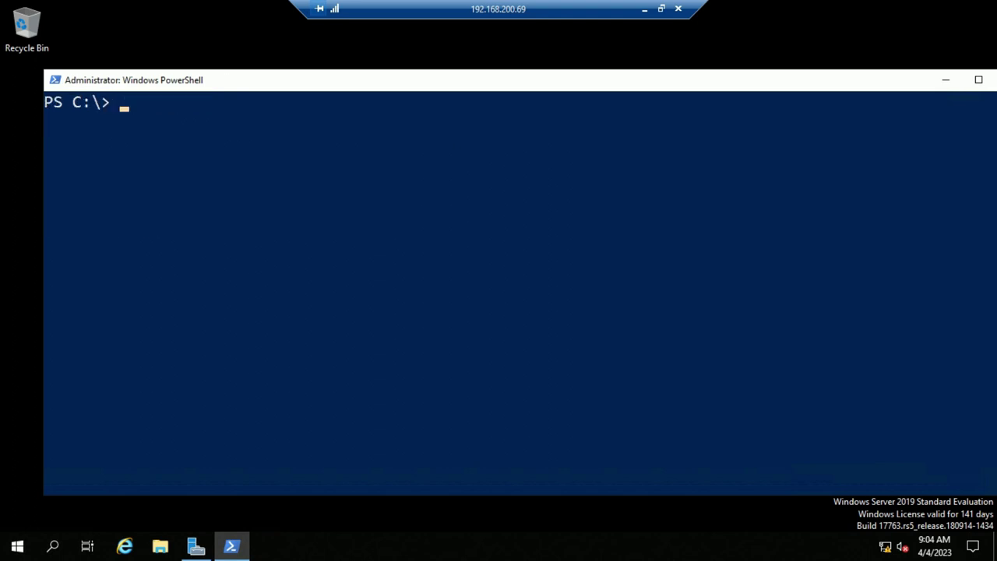
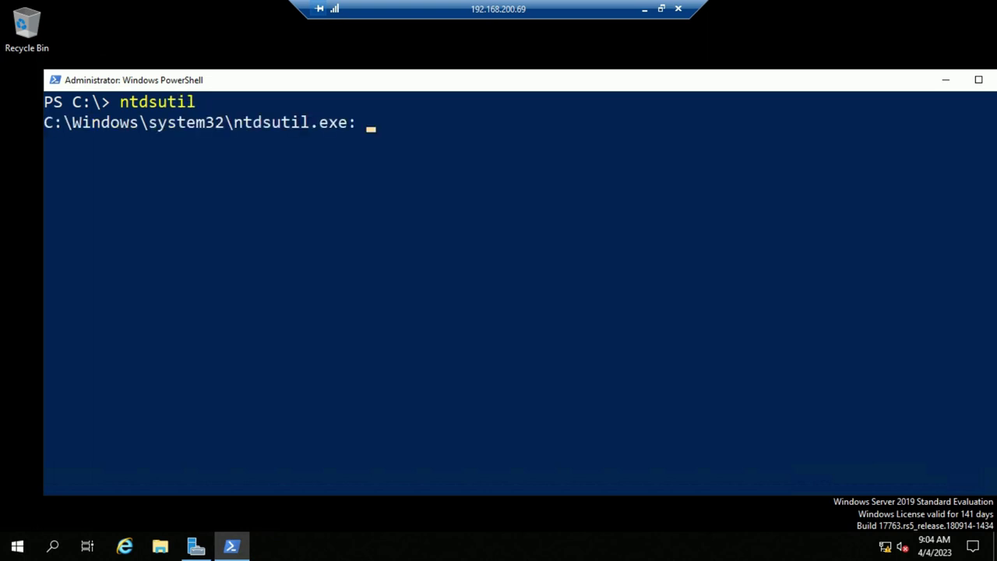
Highlight the ntdsutil.exe: prompt, then run ifm, which returns 'Active Instance not set'
left_click_drag(234, 122, 318, 123)
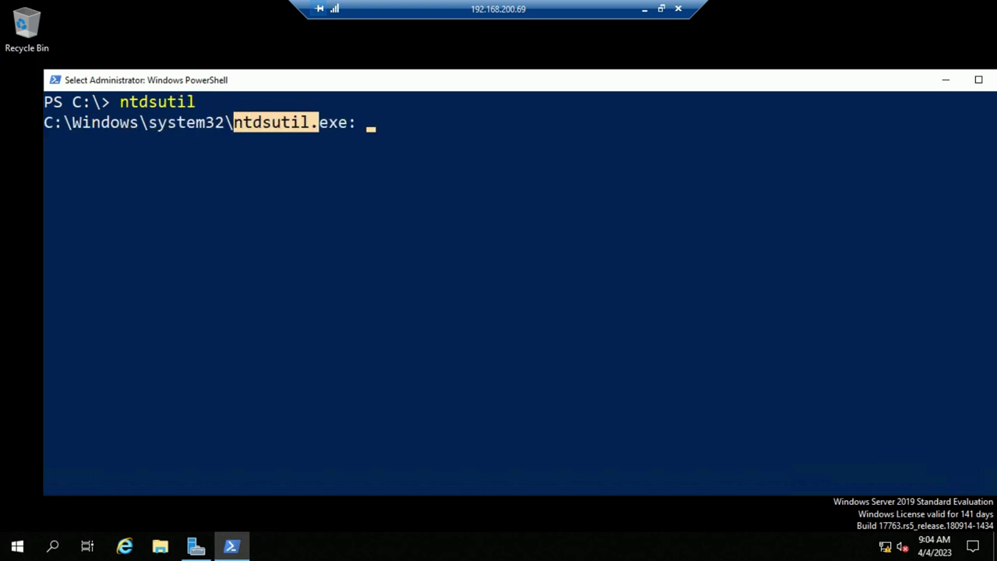
left_click(285, 162)
left_click_drag(233, 122, 308, 122)
left_click(285, 142)
left_click_drag(234, 122, 357, 123)
type("ifm")
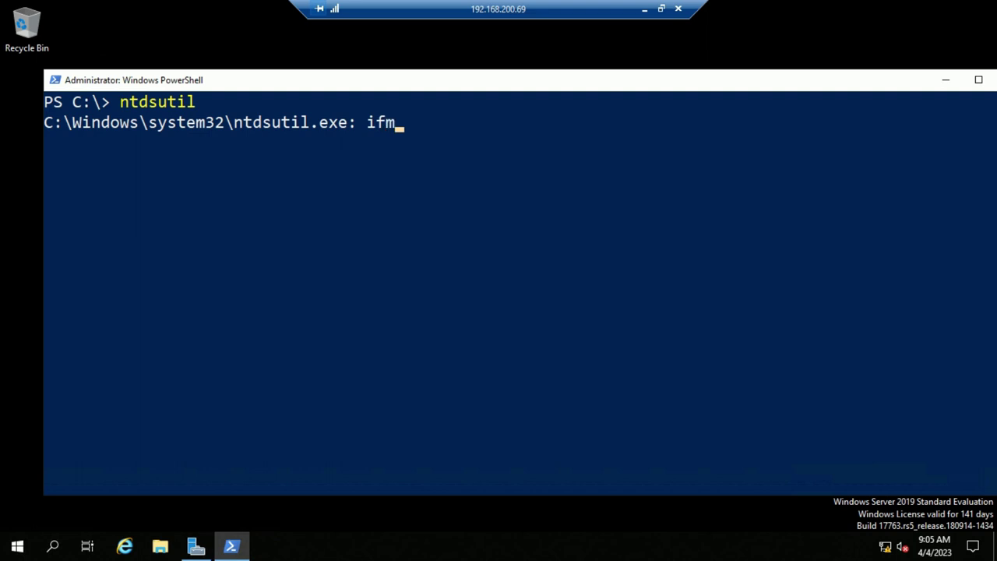
key("Return")
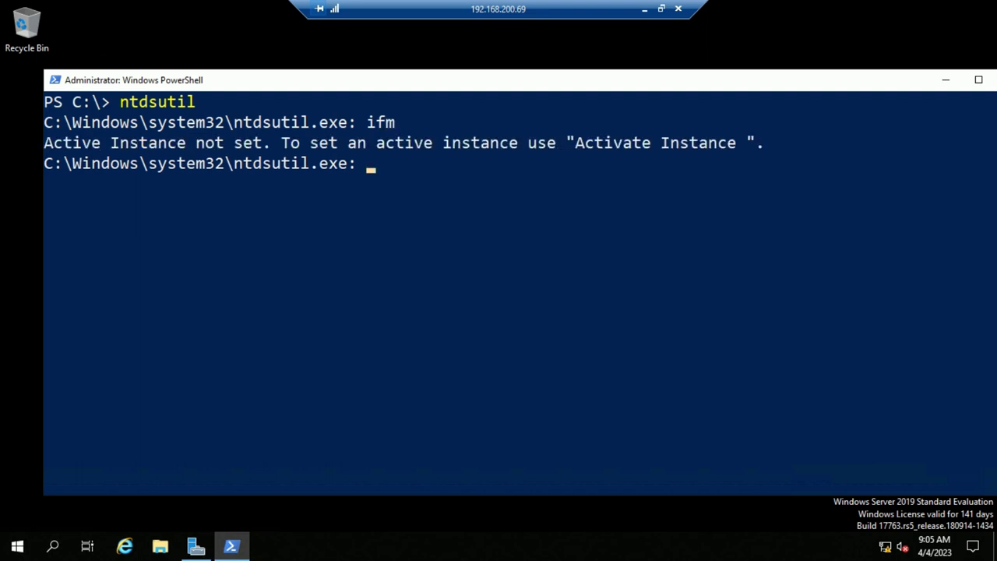
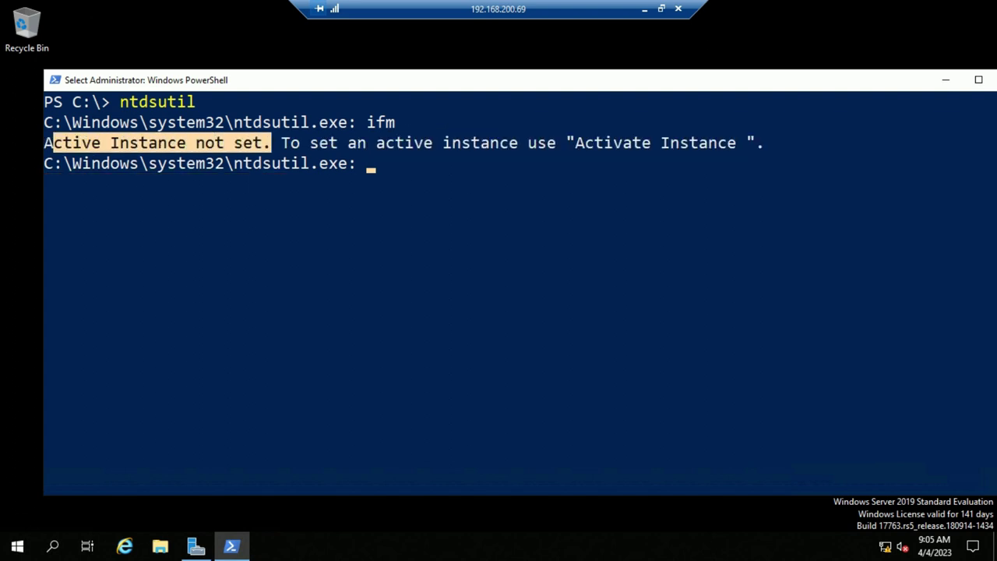
Mark the suggested Activate Instance command, then enter 'activate instance nt' at the ntdsutil prompt
left_click(285, 183)
left_click(579, 142)
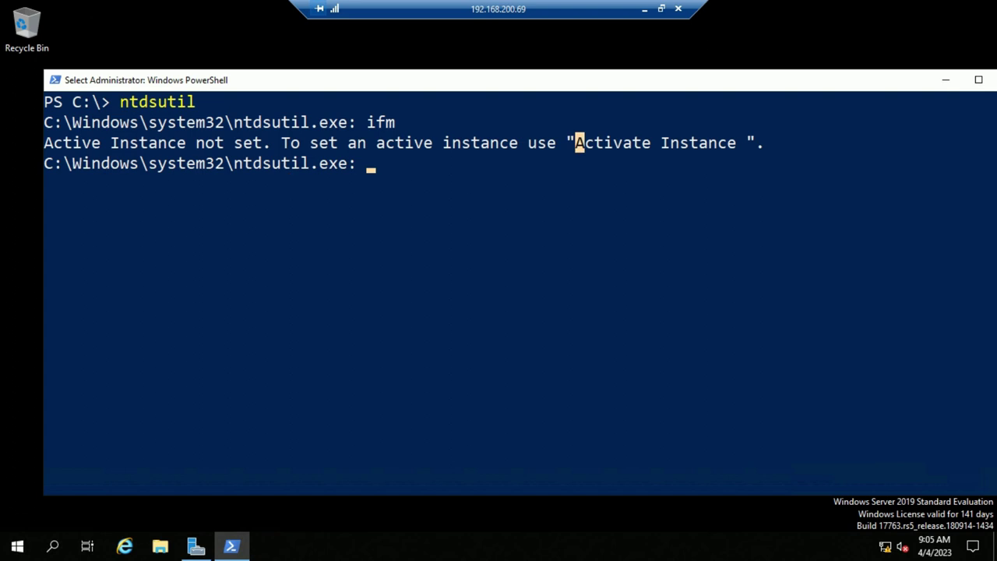
key("shift+Right")
key("shift+Right")
key("shift+Right")
key("shift+Right")
key("shift+Right")
key("shift+Right")
key("shift+Right")
key("shift+Right")
key("shift+Right")
key("shift+Right")
key("shift+Right")
key("shift+Right")
key("shift+Right")
key("shift+Right")
key("shift+Right")
key("shift+Right")
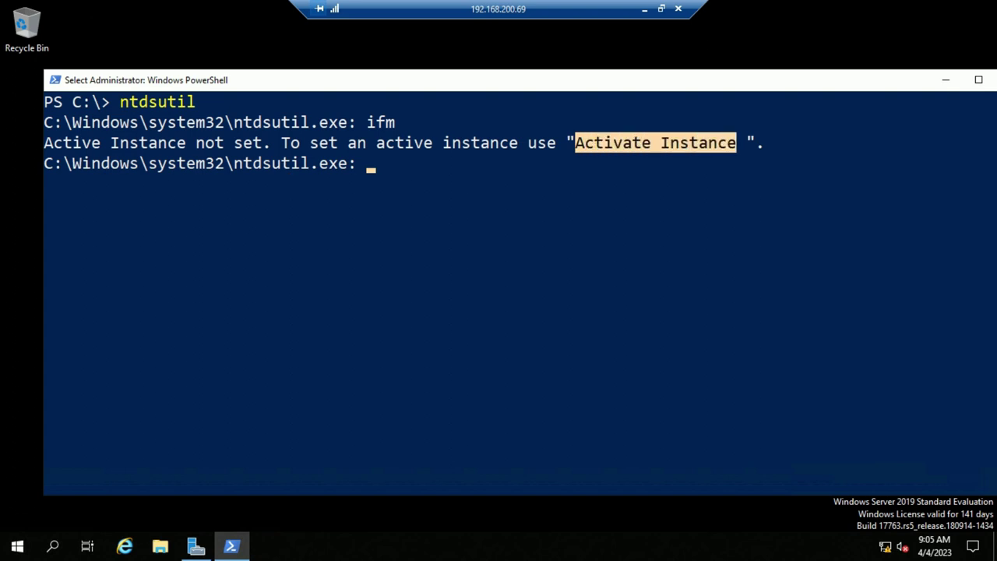
left_click(703, 163)
left_click_drag(568, 143, 729, 142)
left_click(654, 203)
type("ac")
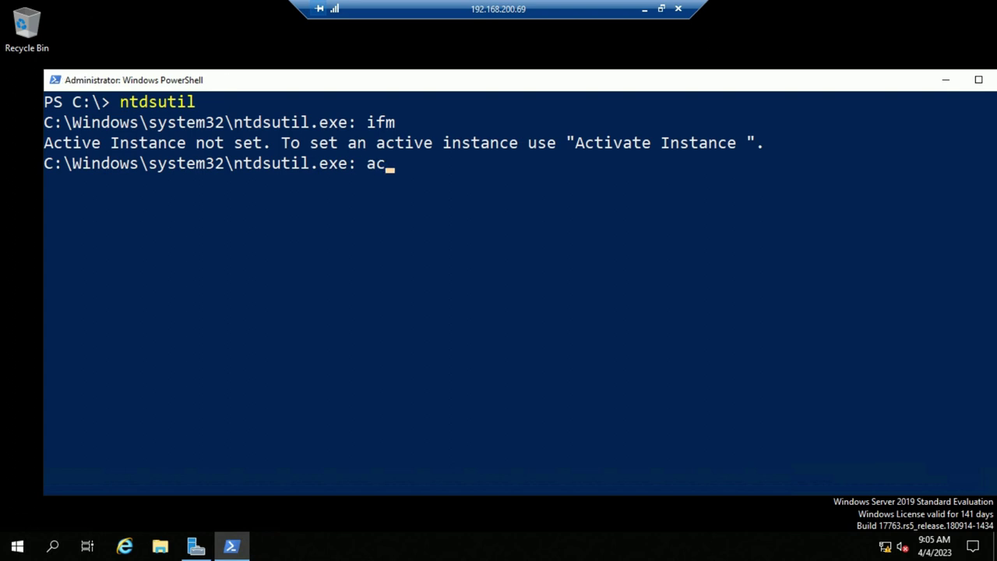
type("tivate instance ntds")
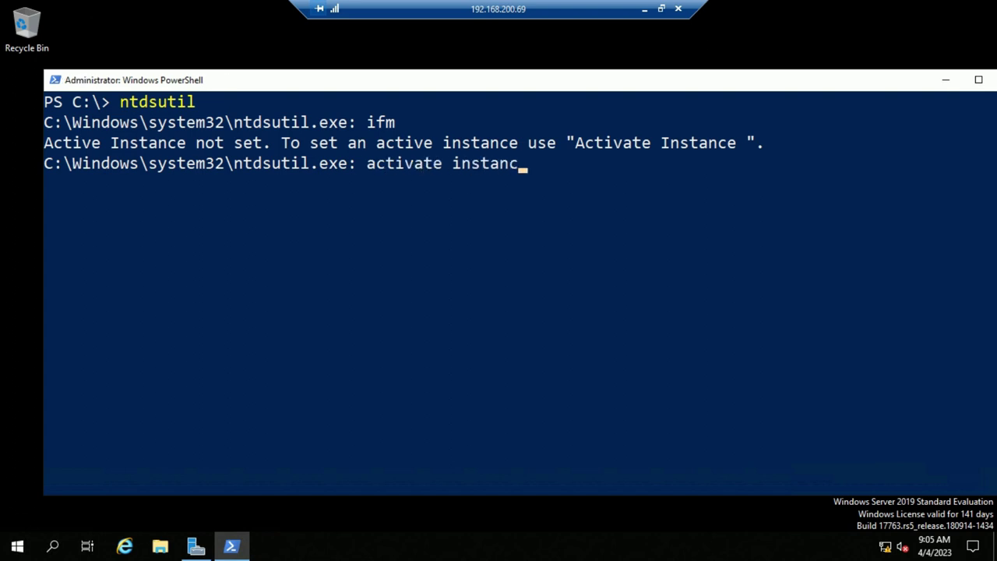
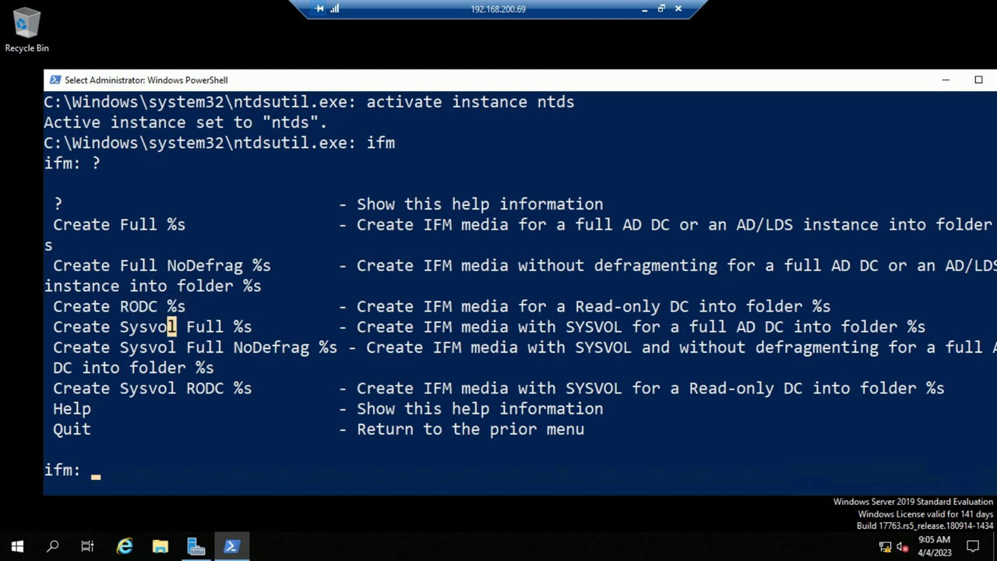
Start a 'create full' IFM command at the ifm: prompt, leaving the destination folder to add
left_click_drag(54, 224, 166, 224)
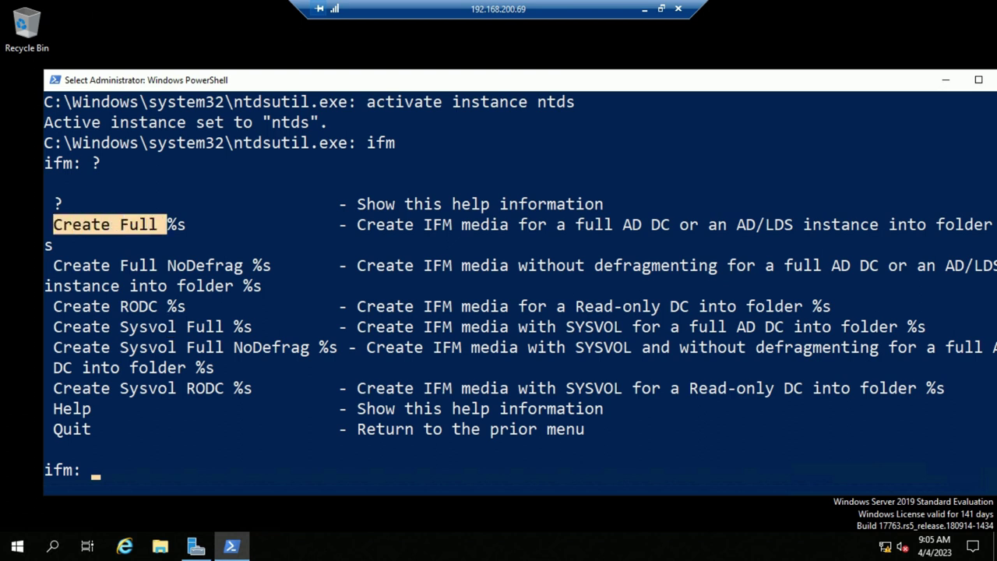
type("create full c;\\")
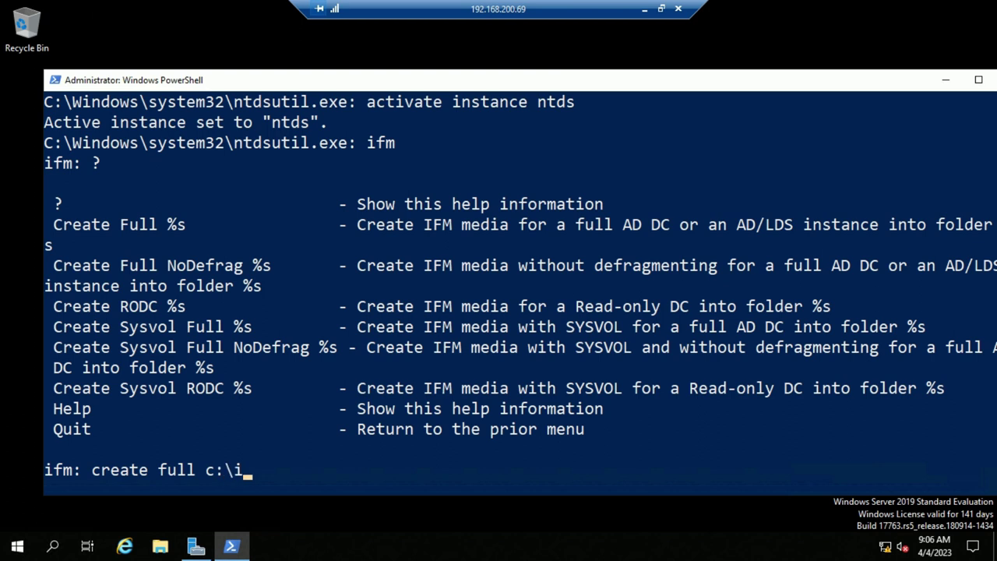
Finish the ntdsutil command 'create full c:\ifm' at the ifm prompt and run it
type("m")
key("Return")
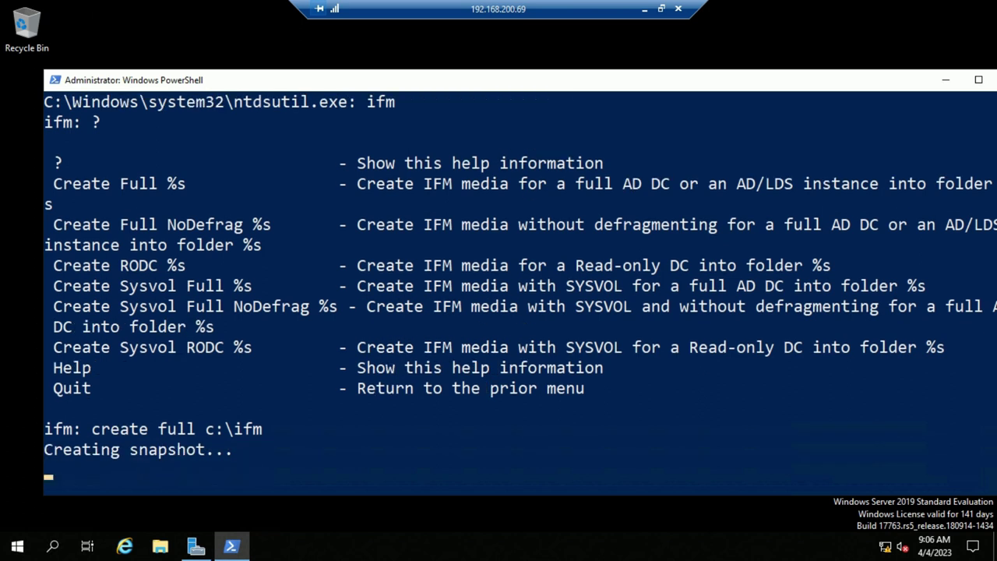
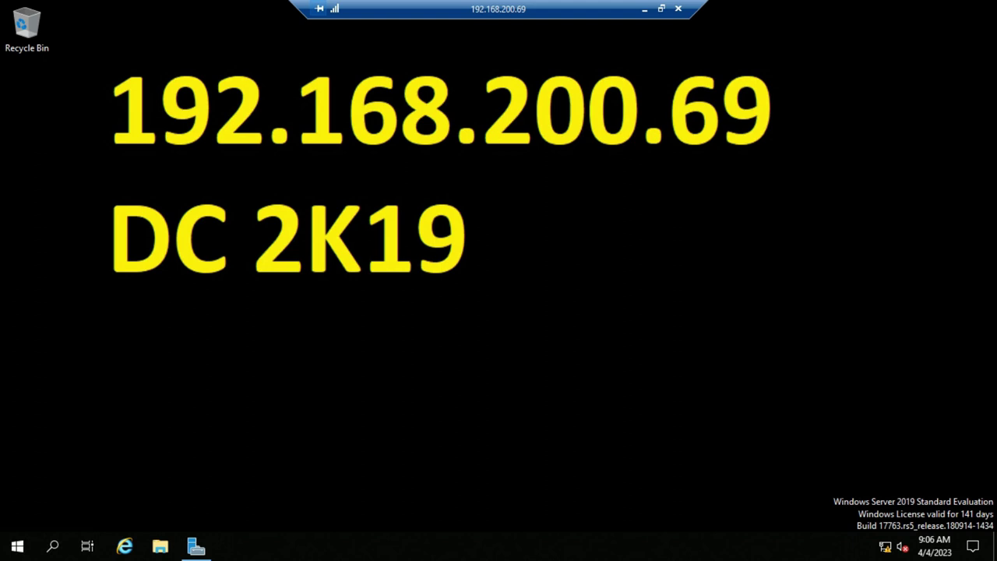
Open Local Disk (C:) in File Explorer and enter the ifm folder
left_click(160, 546)
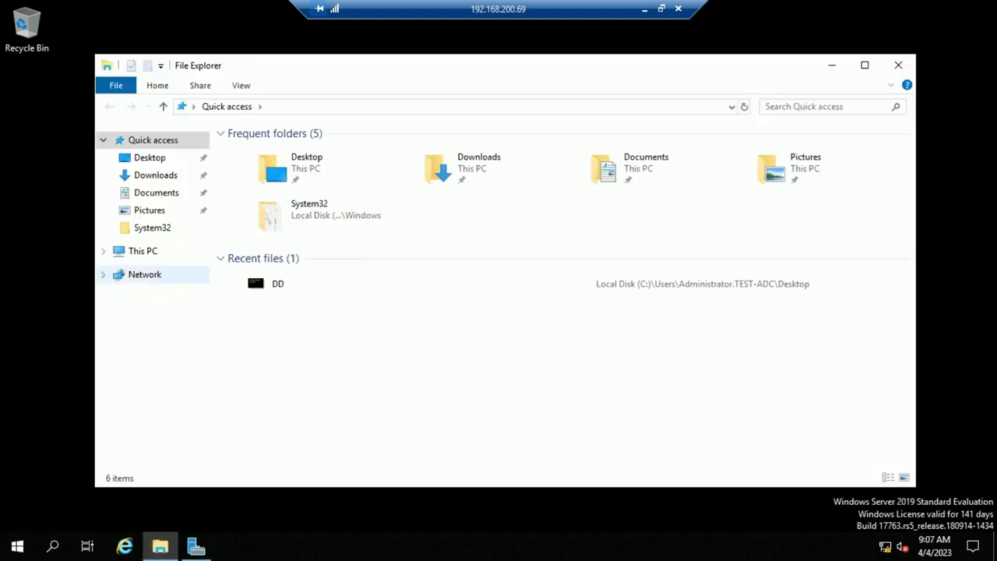
left_click(143, 251)
left_click(492, 304)
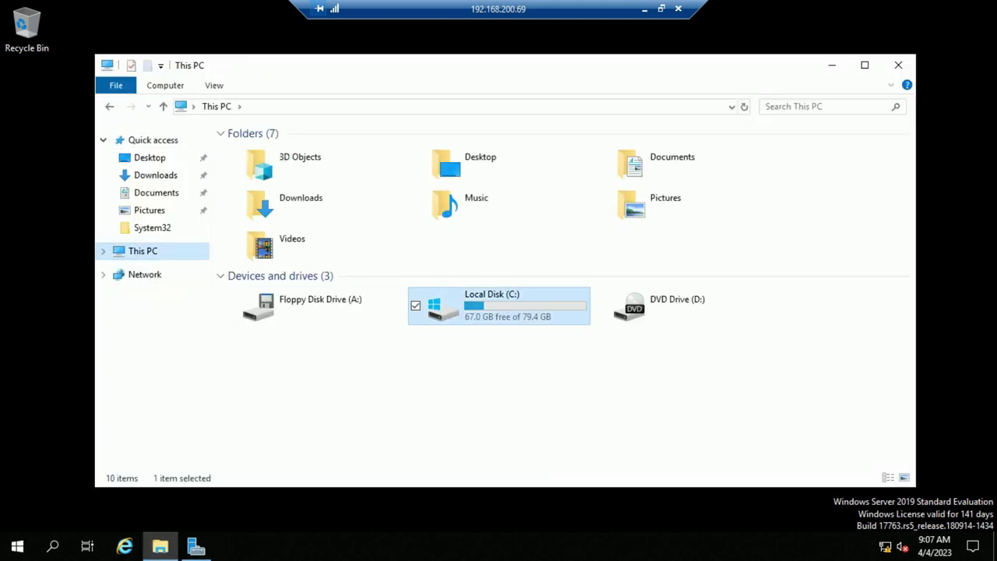
double_click(492, 303)
left_click(257, 149)
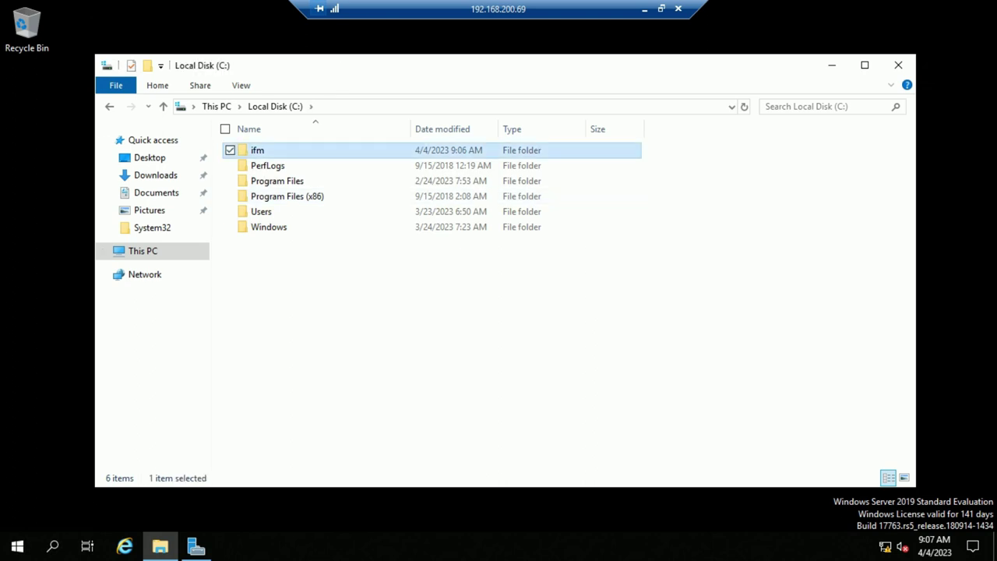
key("Return")
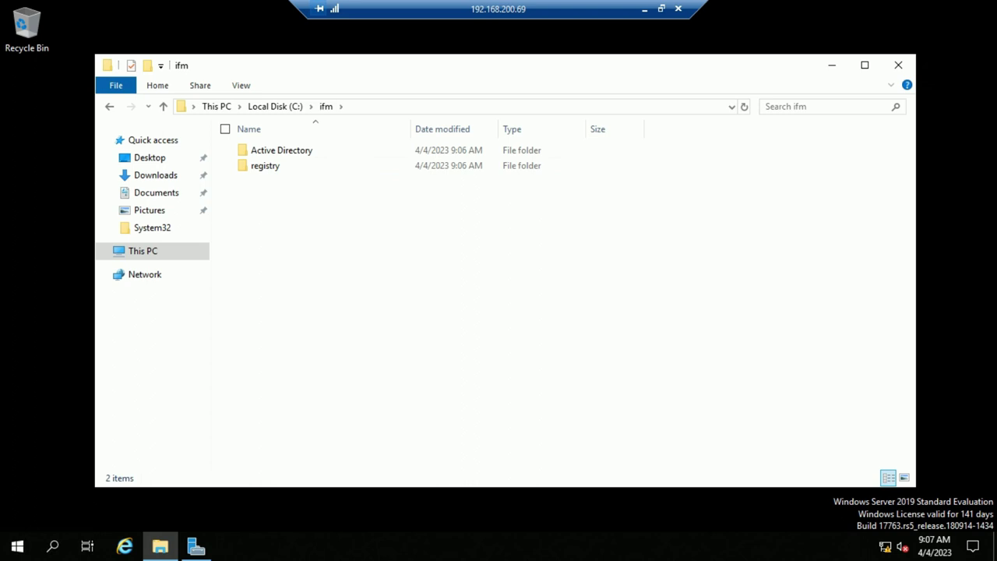
Check that ifm holds the Active Directory and registry subfolders, then return to C:
left_click_drag(427, 299, 259, 146)
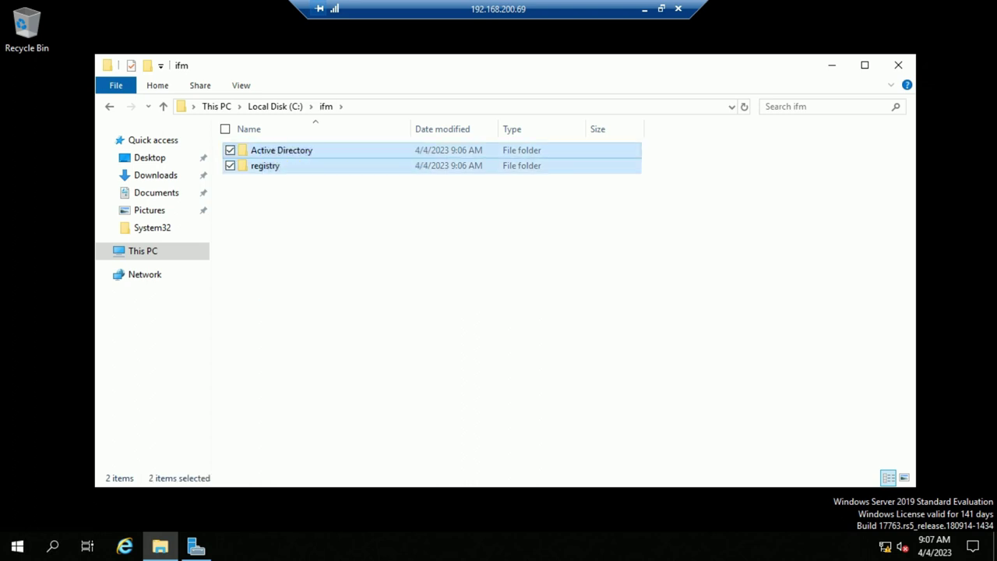
left_click_drag(326, 240, 241, 149)
left_click(280, 233)
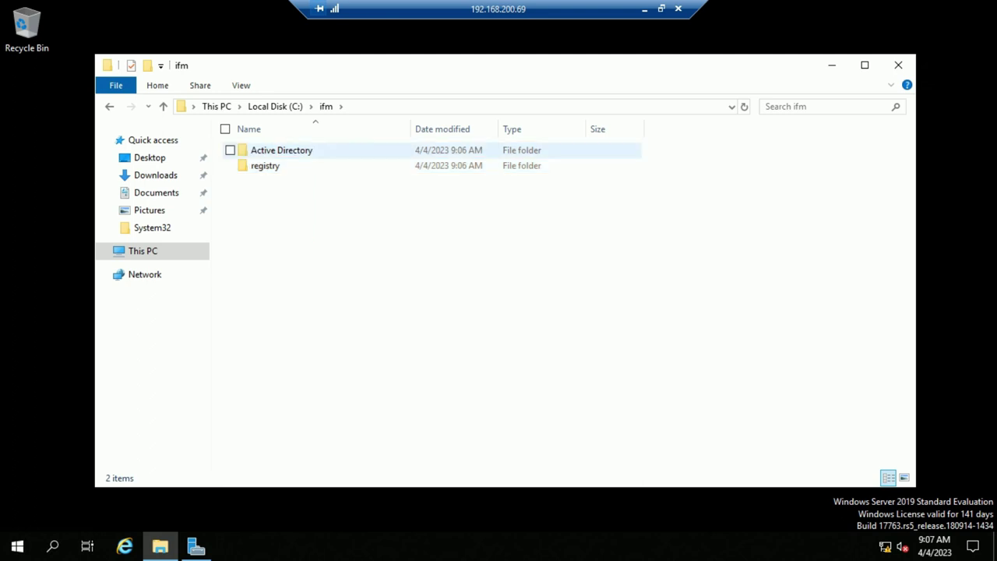
key("BackSpace")
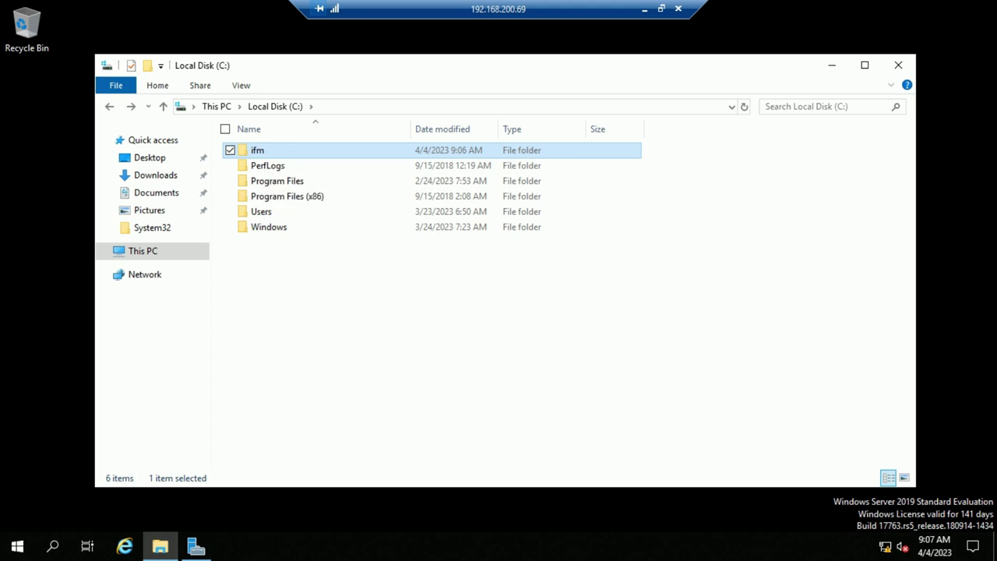
Show the ifm folder's Properties on the Sharing tab, which lists it as Not Shared
right_click(262, 153)
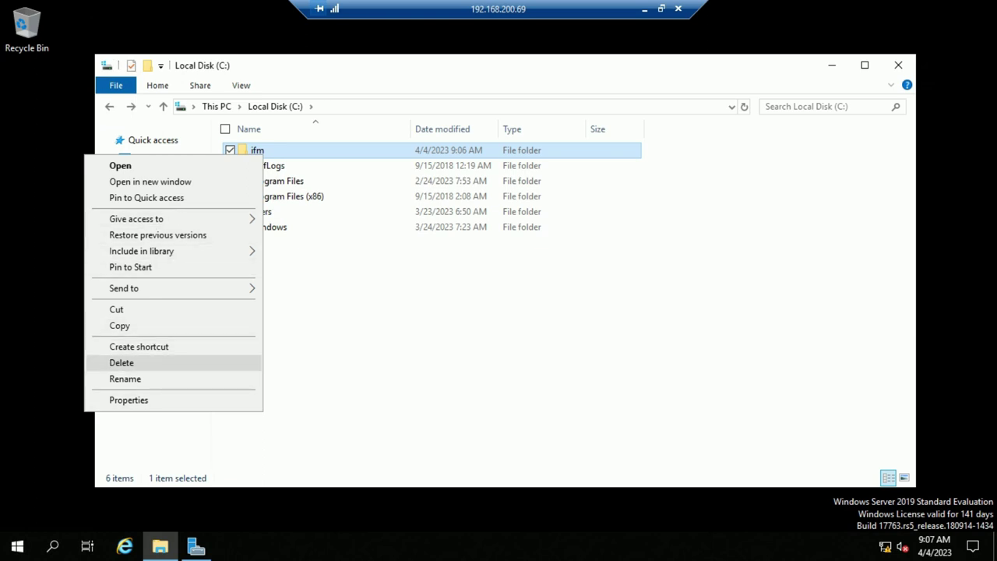
left_click(129, 399)
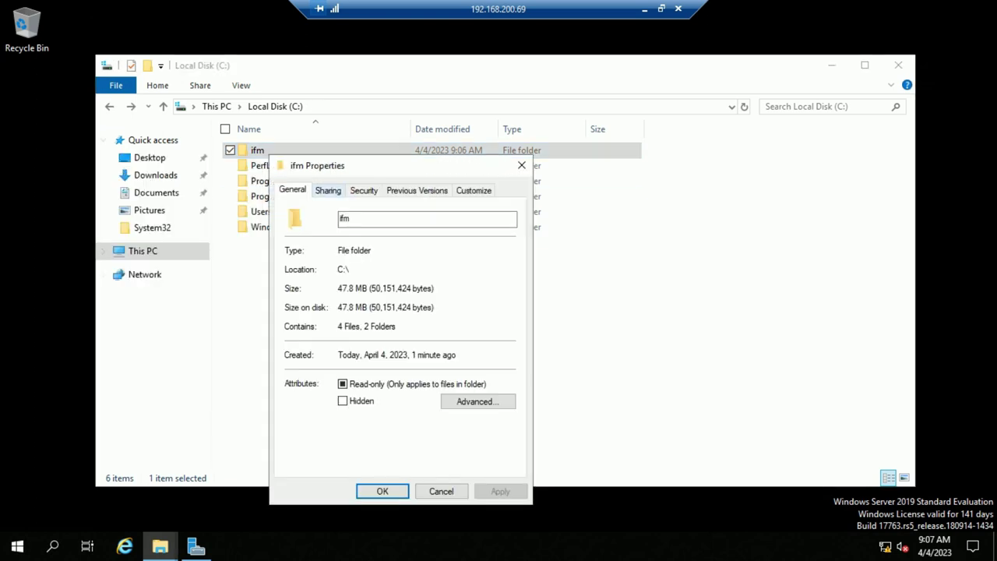
left_click(328, 190)
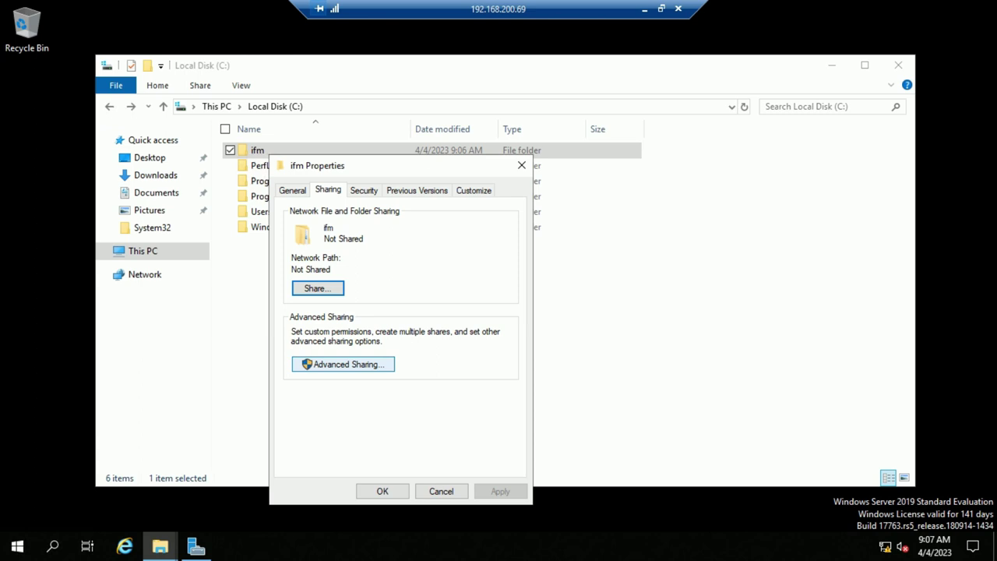
key("Escape")
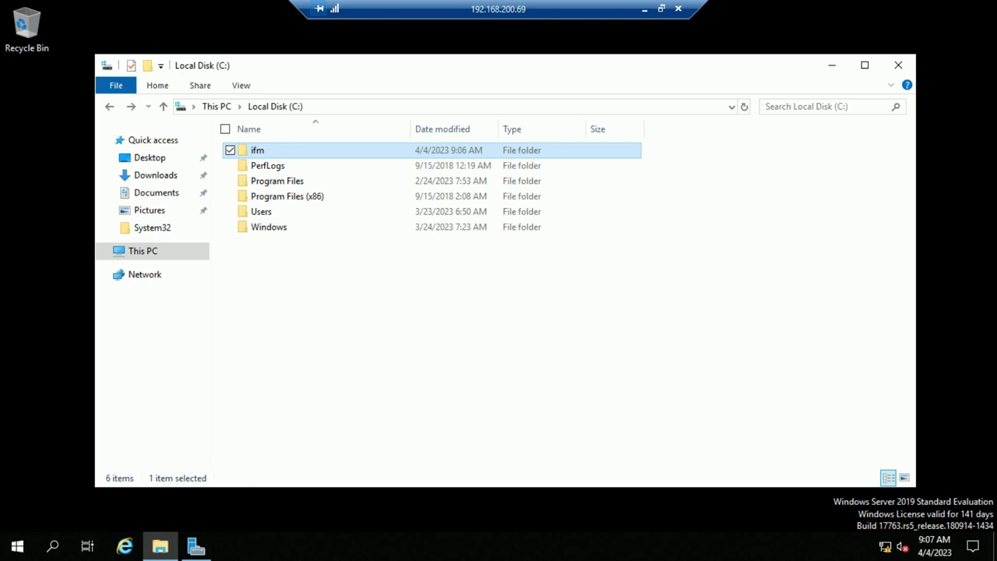
key("shift+F10")
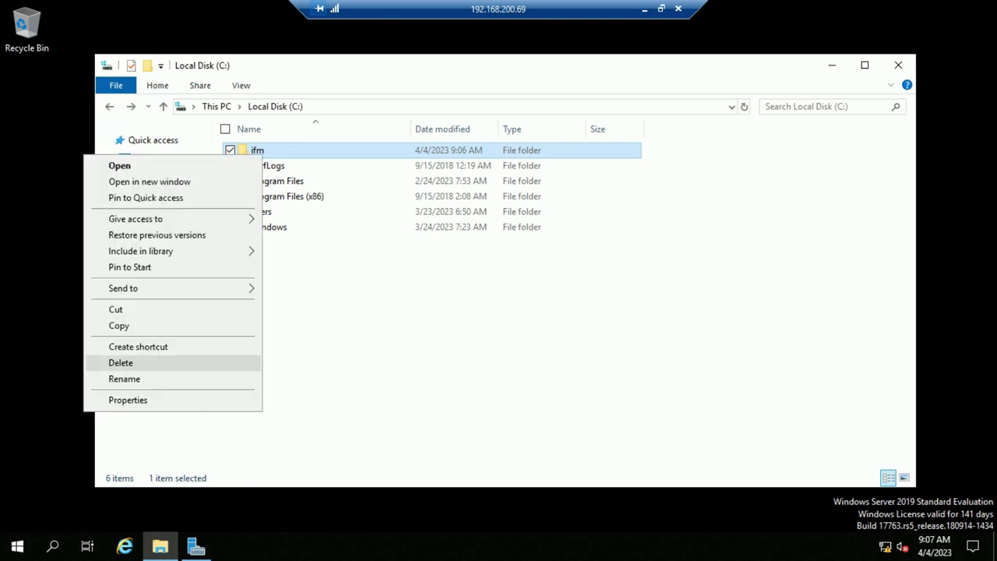
left_click(90, 400)
left_click(327, 190)
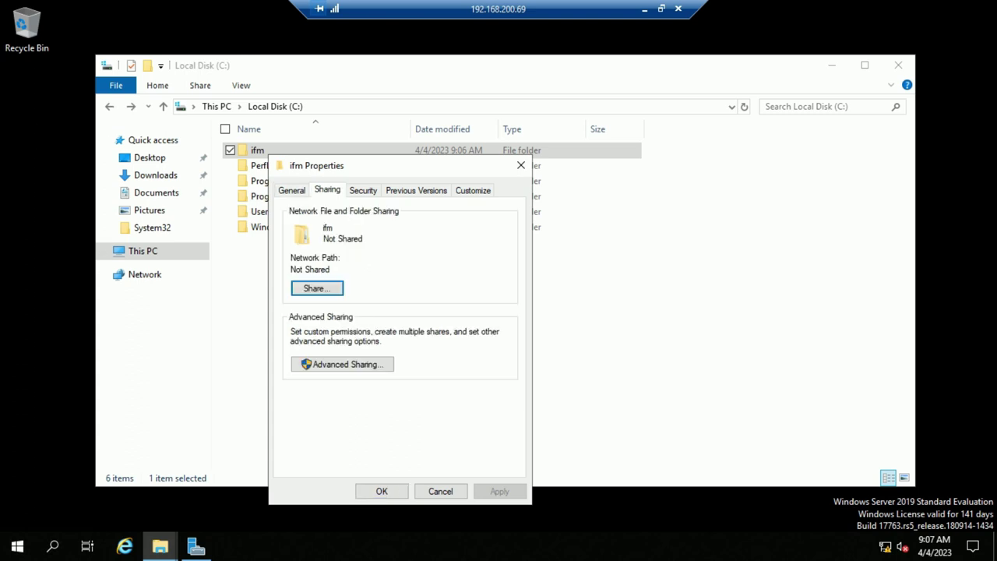
Share ifm through Advanced Sharing with Everyone allowed Full Control, then close Properties
left_click(342, 364)
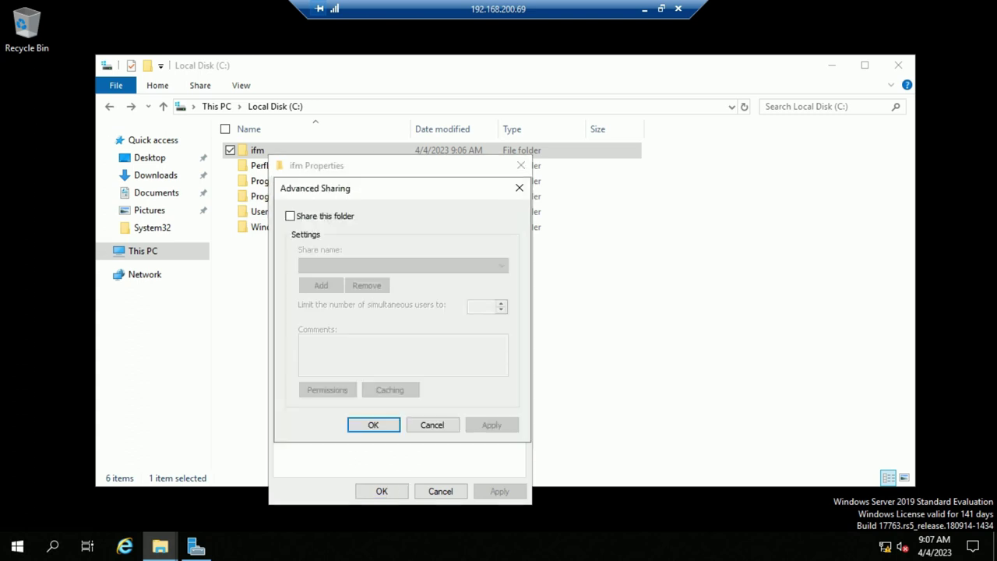
left_click(290, 216)
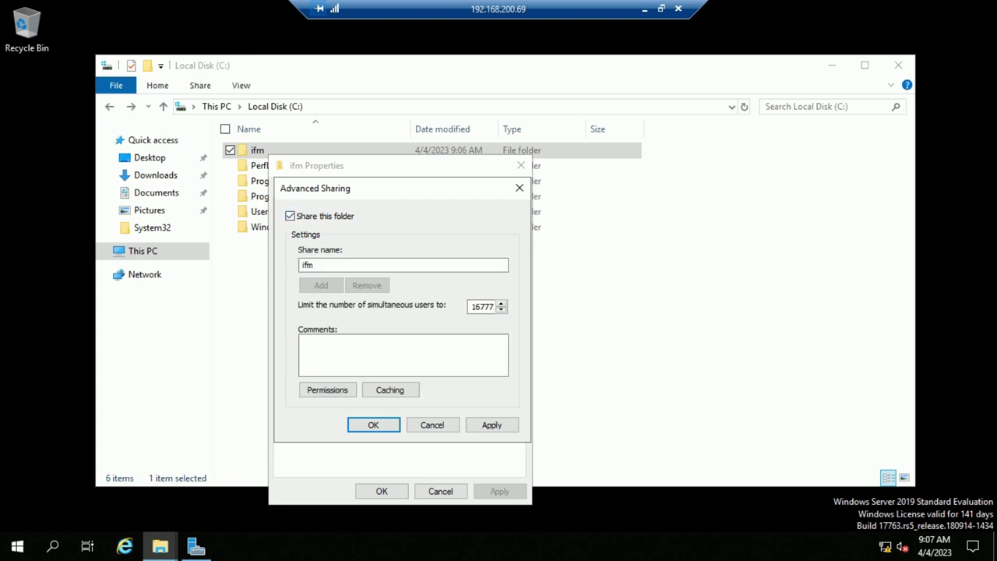
left_click(327, 389)
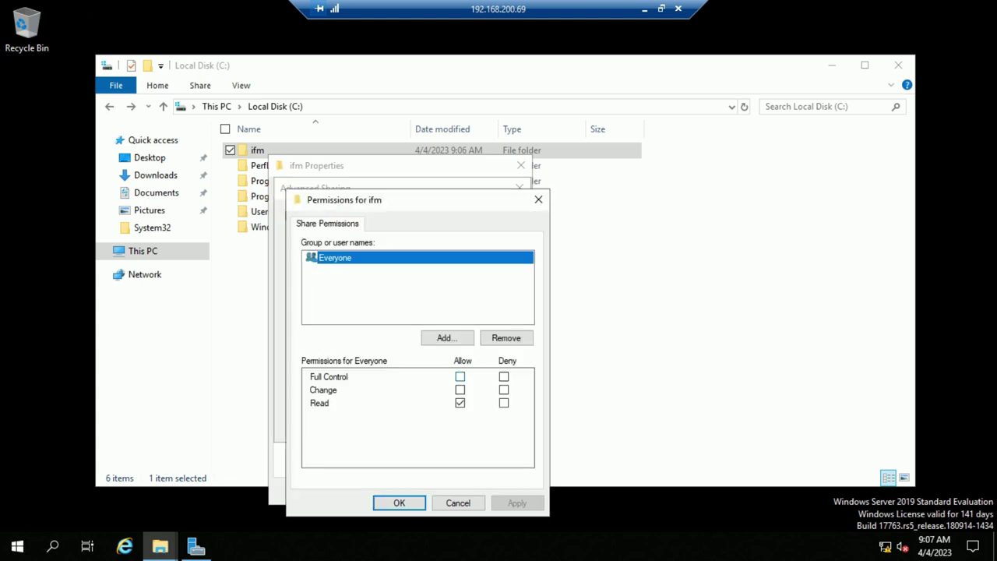
left_click(459, 376)
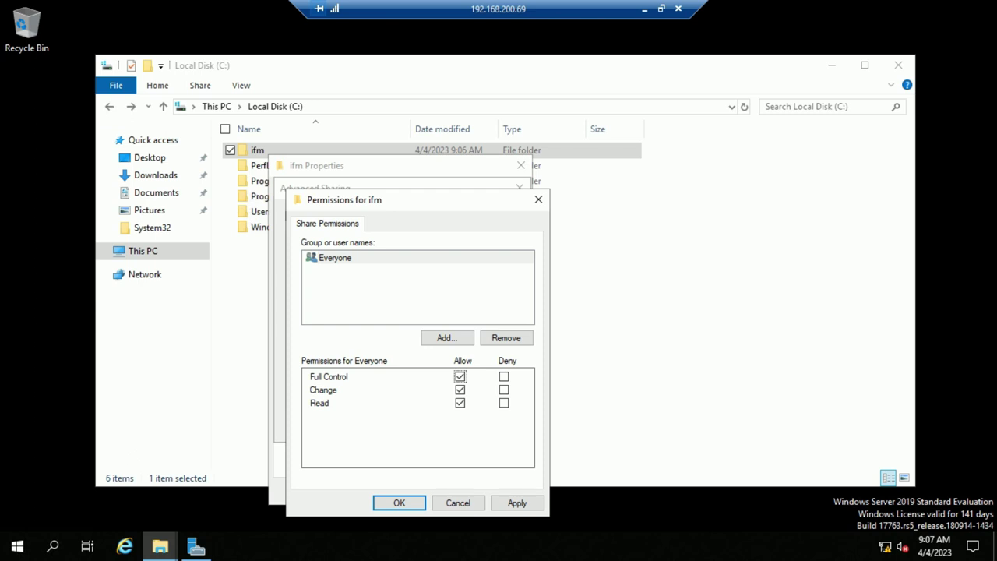
left_click(517, 502)
left_click(399, 503)
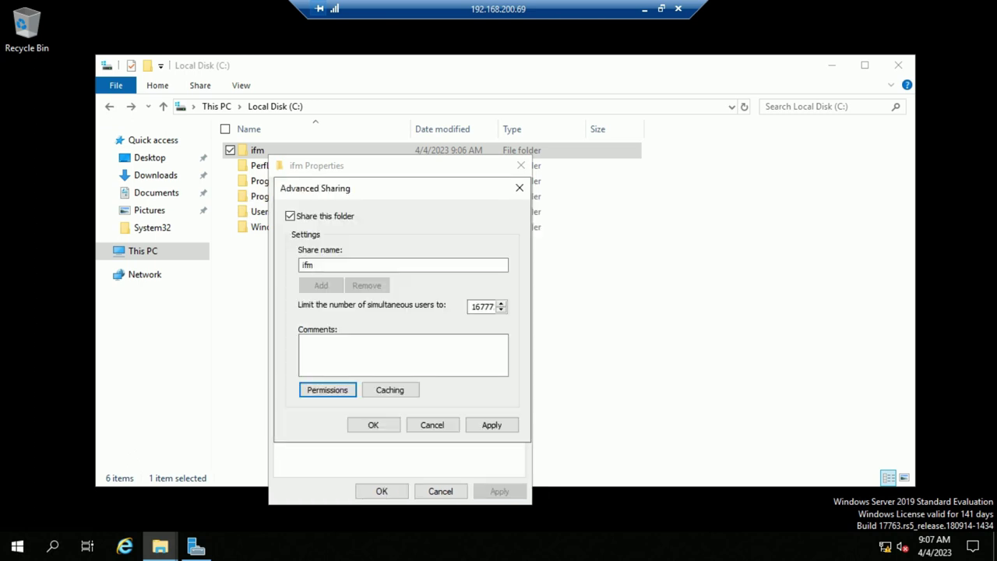
left_click(491, 424)
left_click(373, 424)
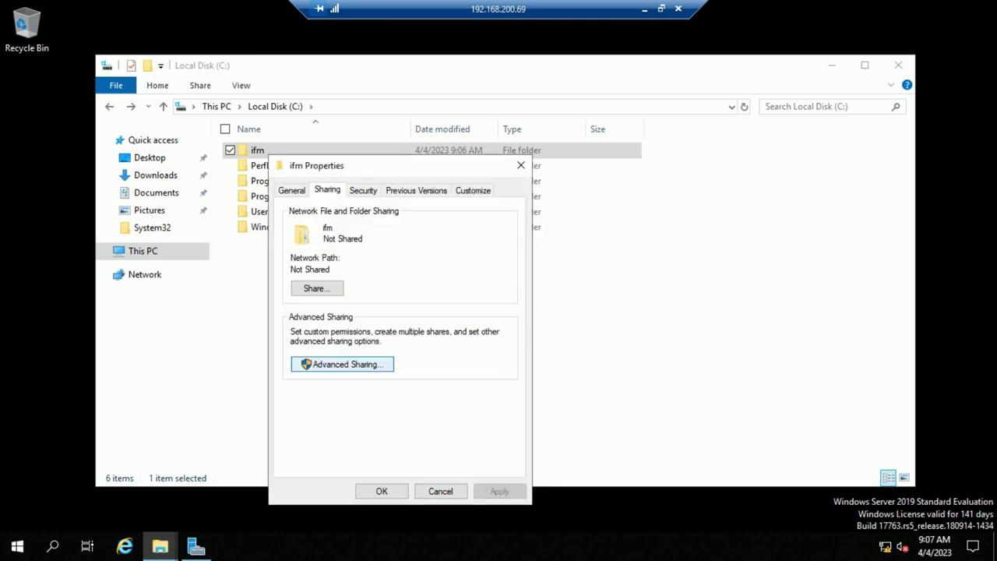
left_click(440, 491)
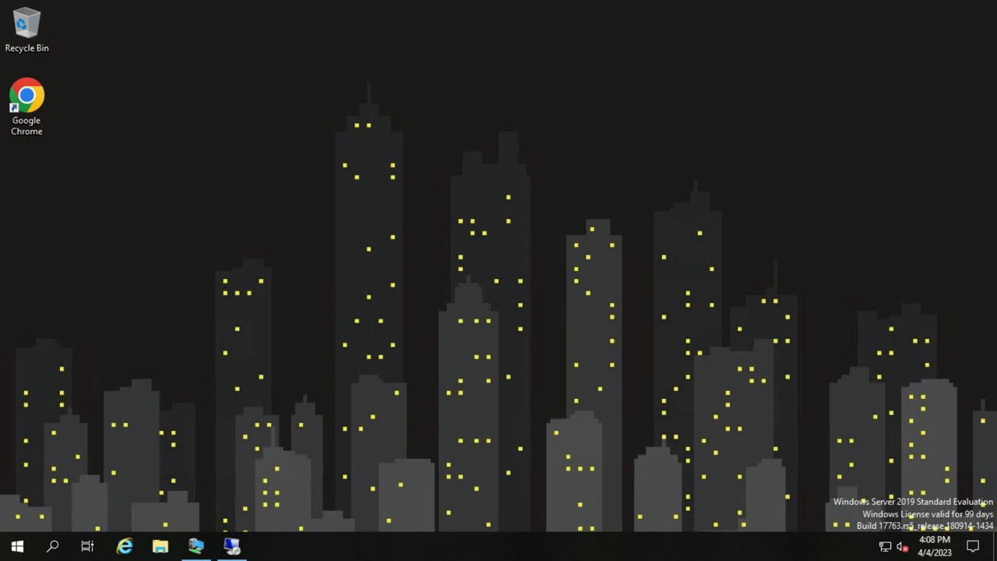
Launch the Remote Desktop client by running mstsc
key("super+r")
type("mts")
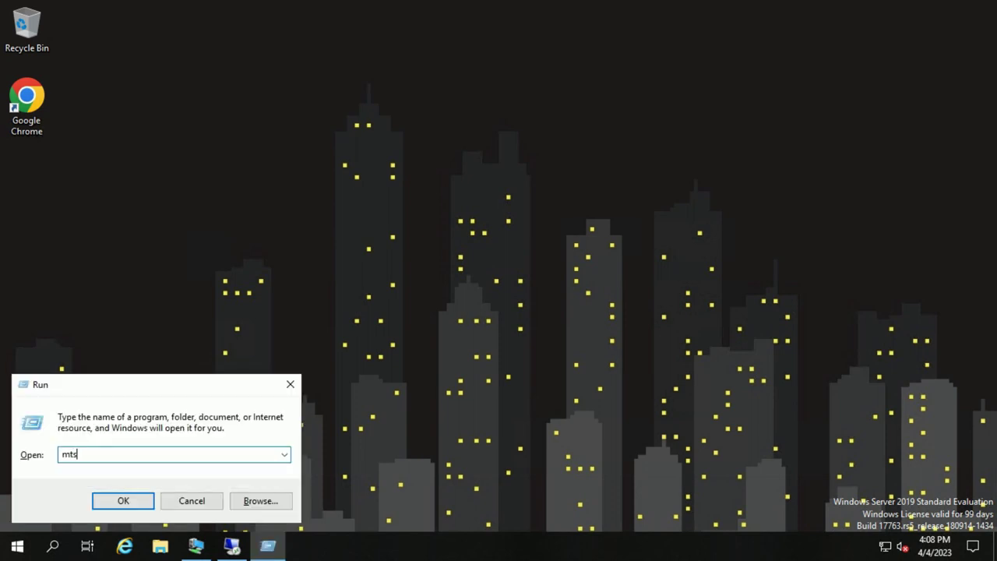
key("BackSpace")
key("BackSpace")
type("stsc")
key("Return")
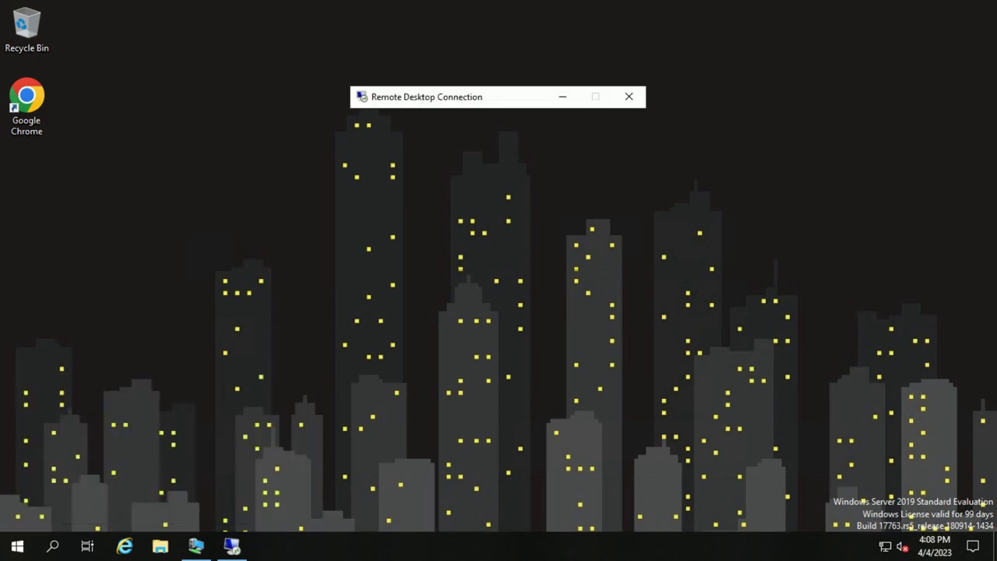
Correct the computer address to 192.168.200.177 and connect to it
key("End")
key("BackSpace")
key("BackSpace")
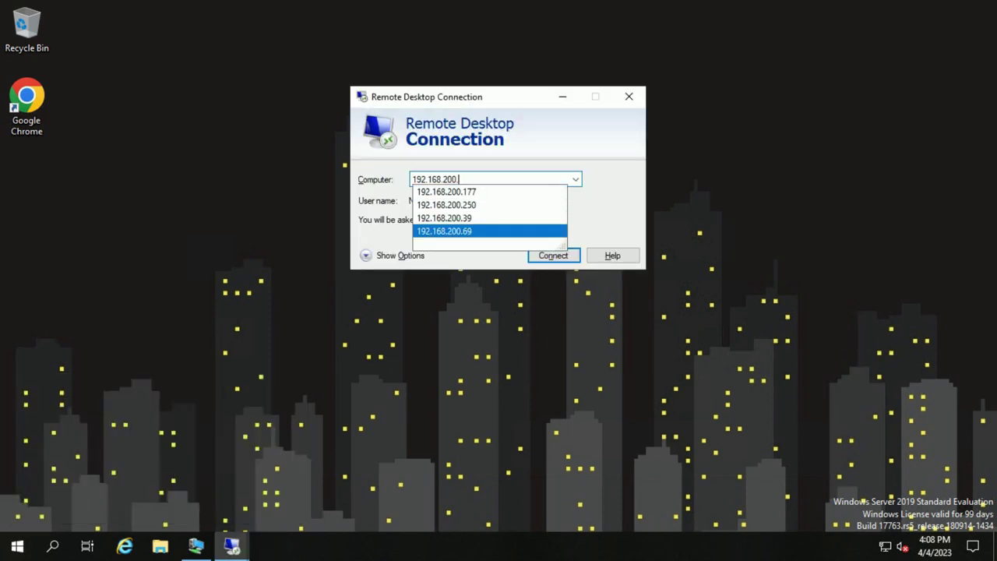
key("Return")
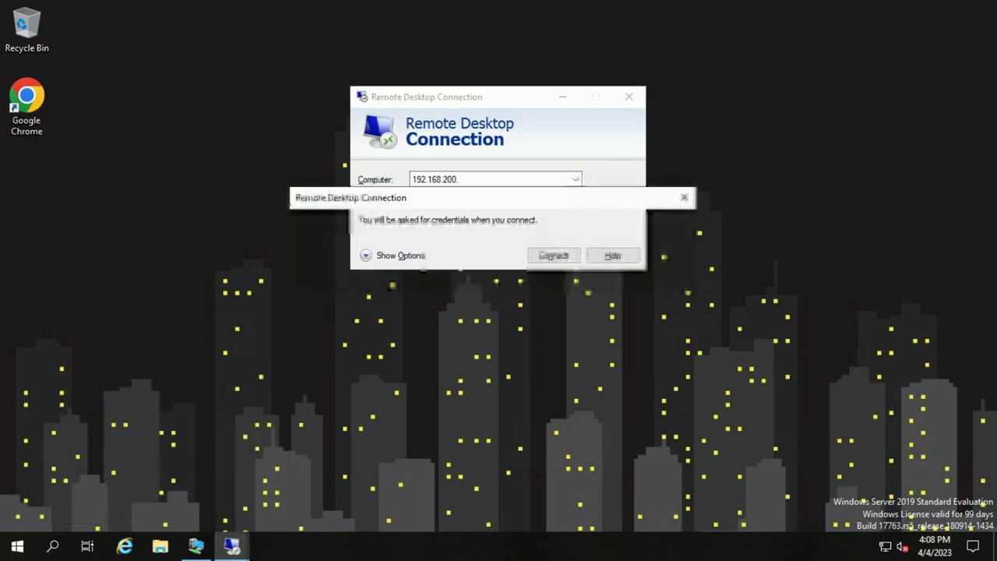
key("Return")
key("End")
key("BackSpace")
type(".")
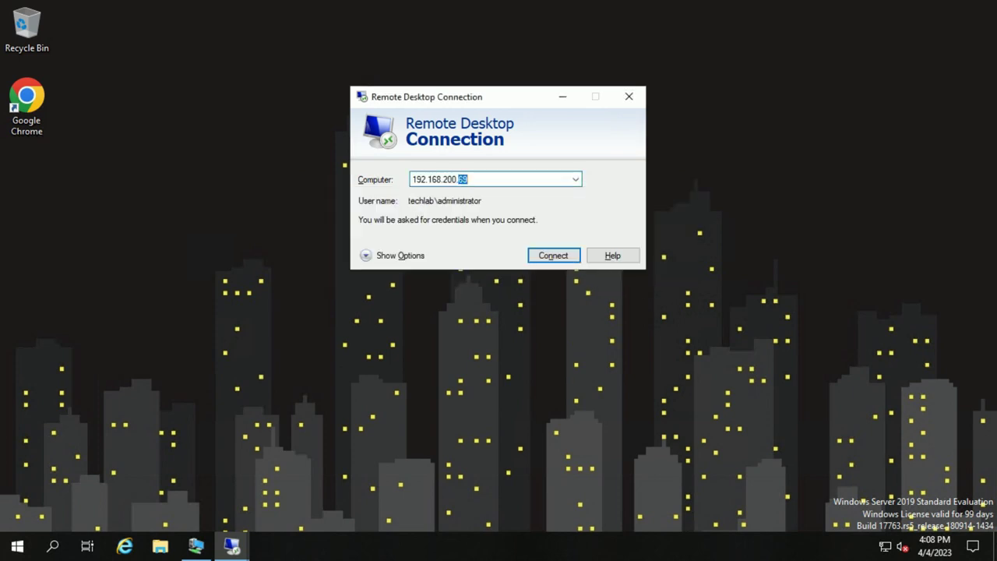
type("177")
key("Return")
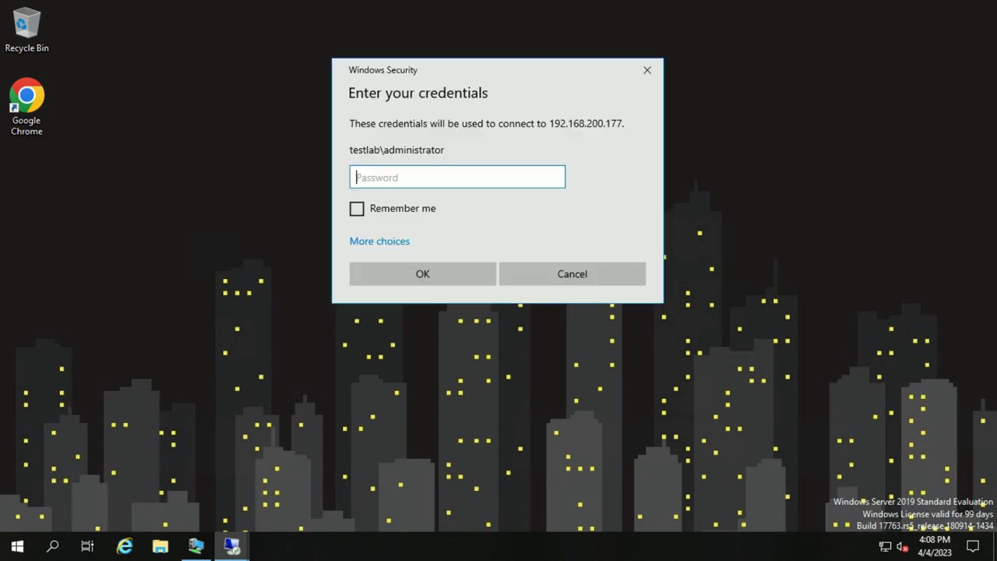
Sign in as .\administrator, re-entering the password after the first attempt fails
left_click(379, 241)
left_click(451, 314)
type(".\\")
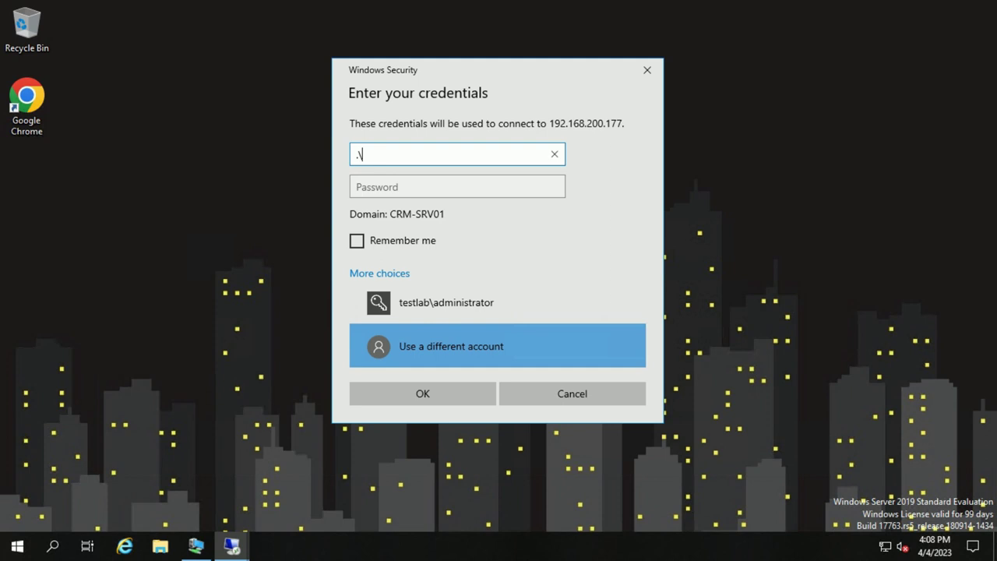
key("BackSpace")
key("BackSpace")
type(".\\administrator")
key("Tab")
type("•••••••")
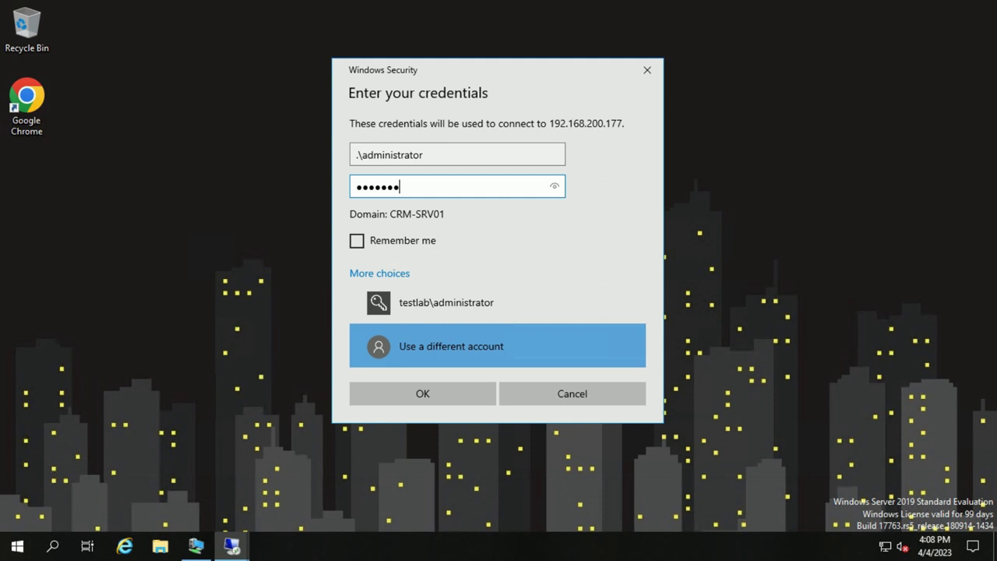
key("Return")
type("••••••••••")
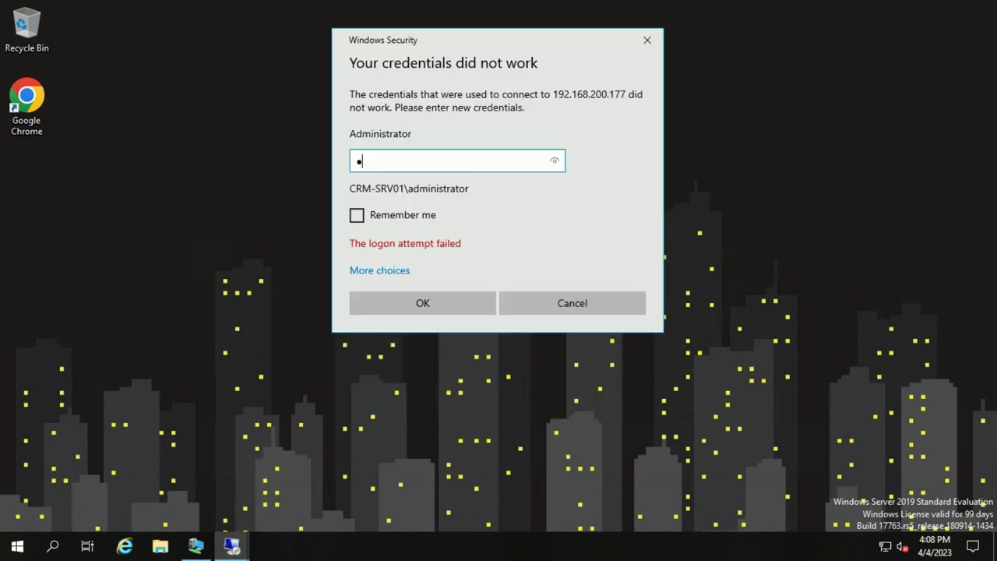
key("Return")
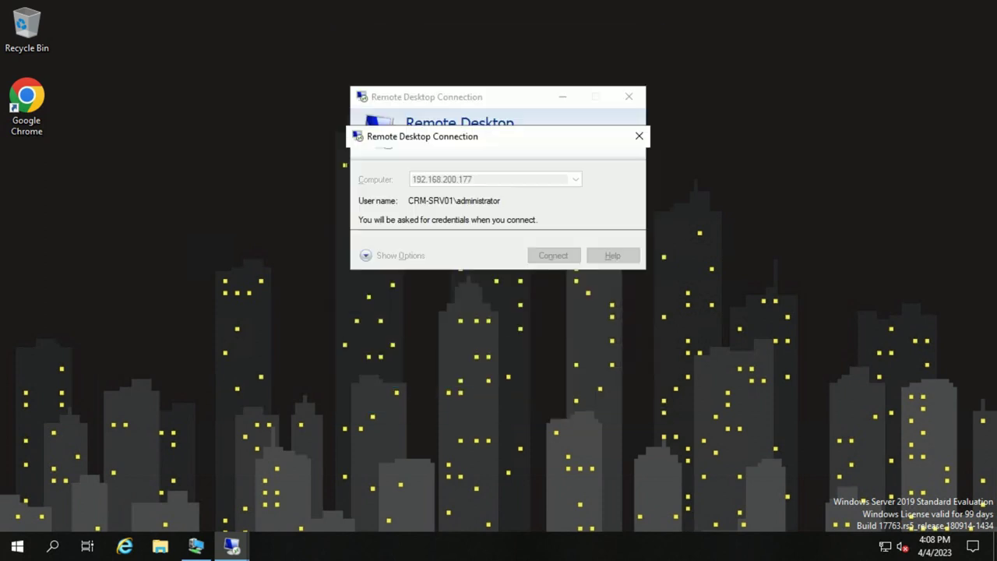
Accept the certificate warning, enter the full-screen session and launch an administrator Command Prompt
key("Left")
key("Return")
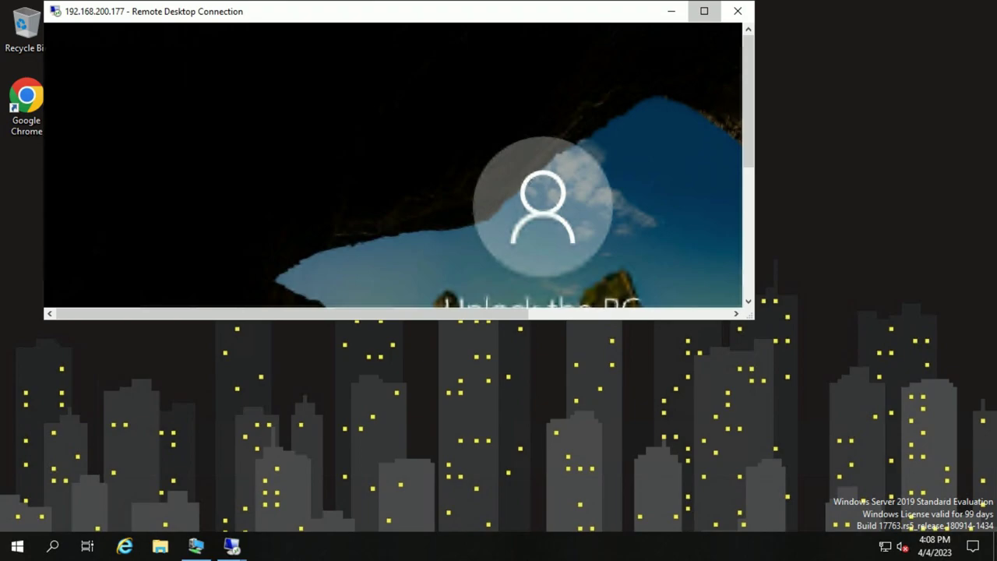
left_click(704, 11)
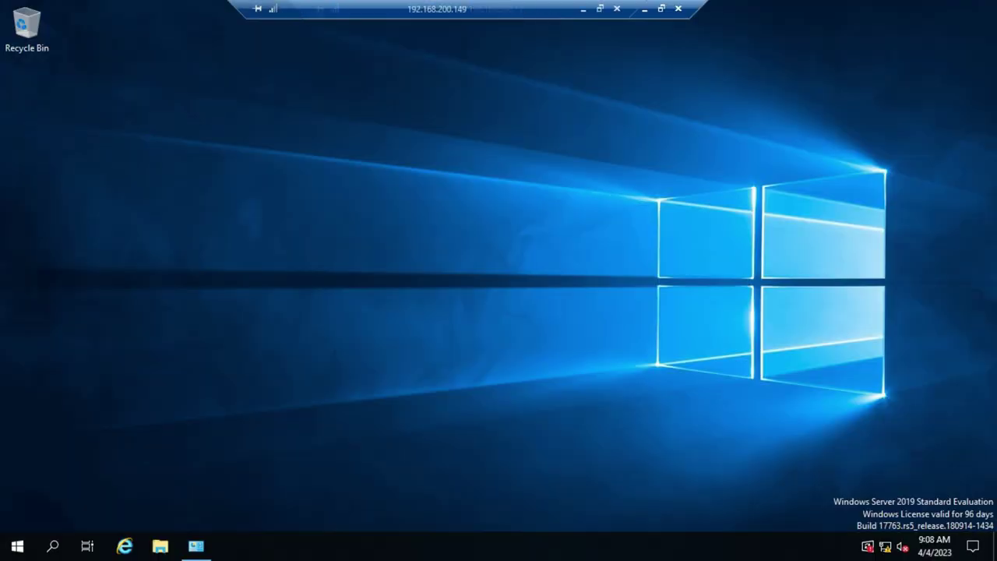
key("super+r")
key("Return")
Run ipconfig and confirm the server's IPv4 address is 192.168.200.177
type("ipconfig")
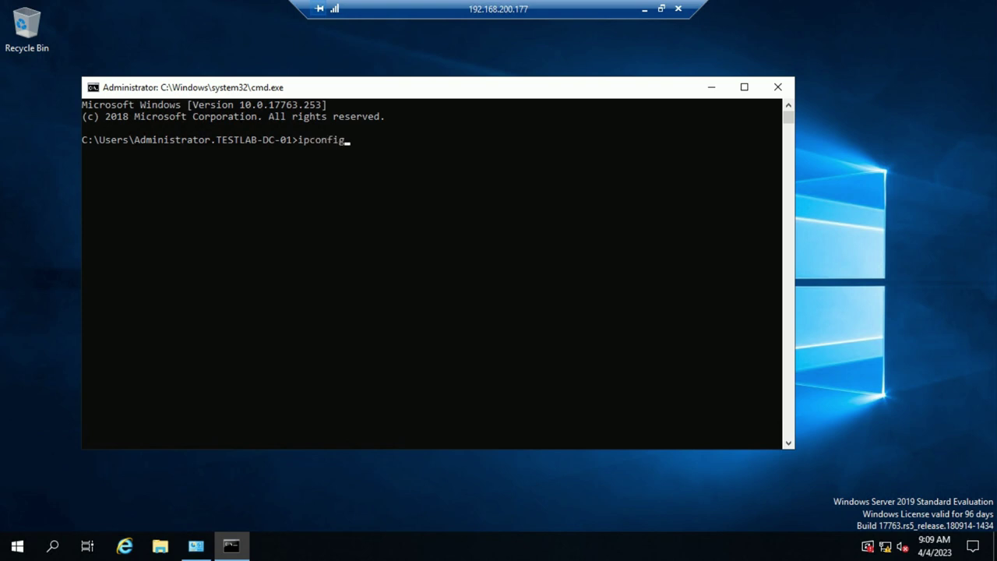
key("Return")
left_click_drag(310, 233, 402, 232)
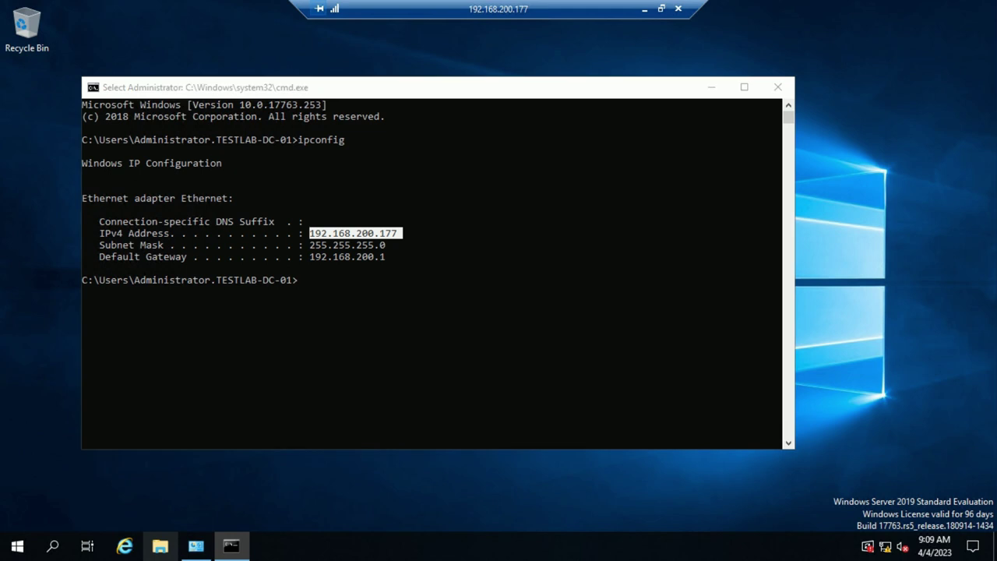
Check the computer name ADC in This PC's system properties, then close System, Explorer and cmd
left_click(160, 545)
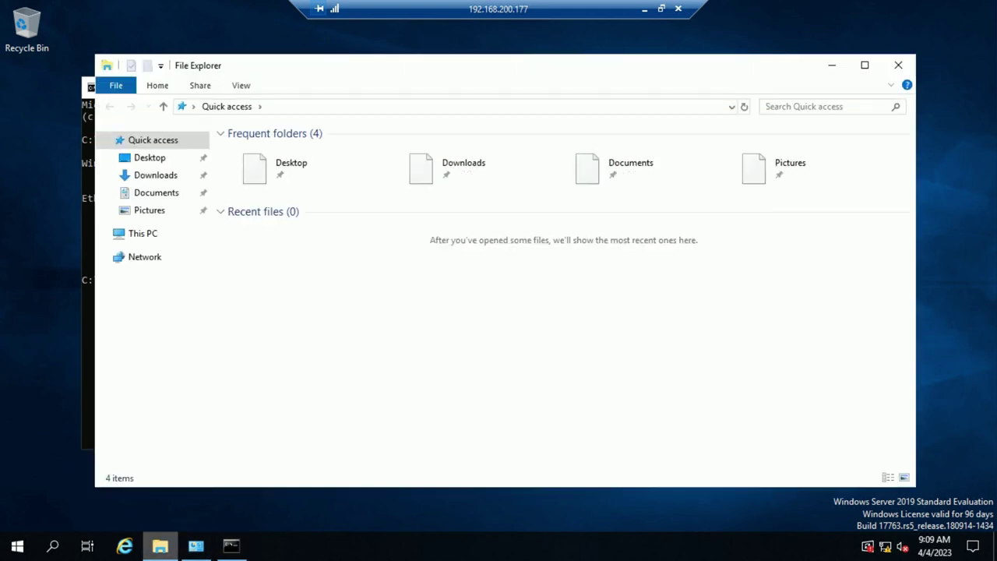
right_click(137, 233)
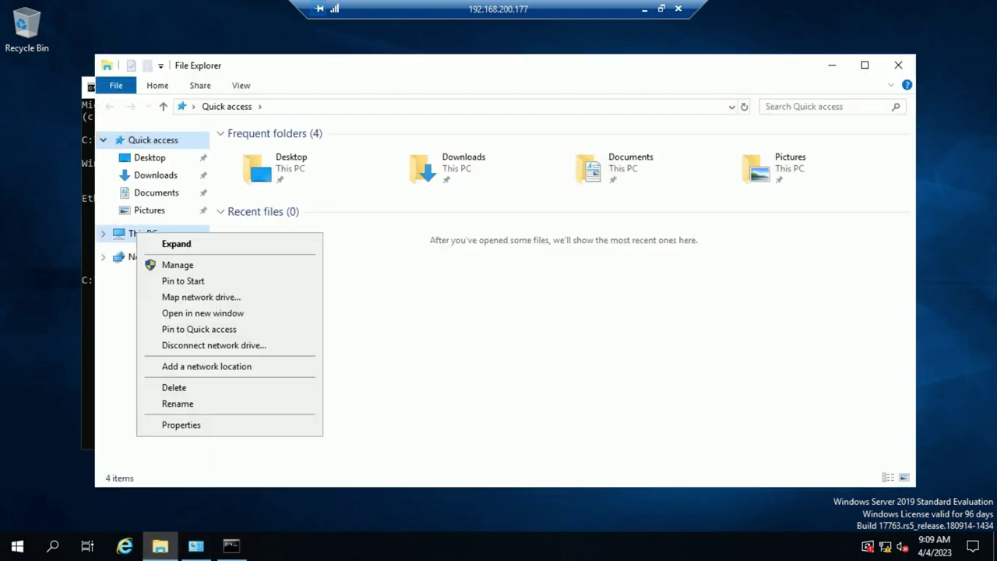
left_click(180, 424)
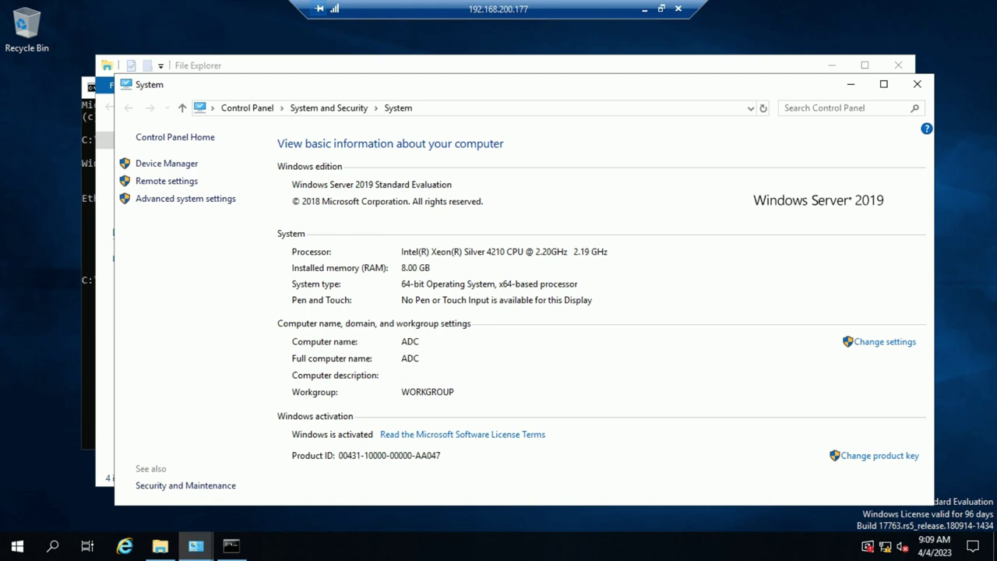
left_click(916, 83)
left_click(897, 64)
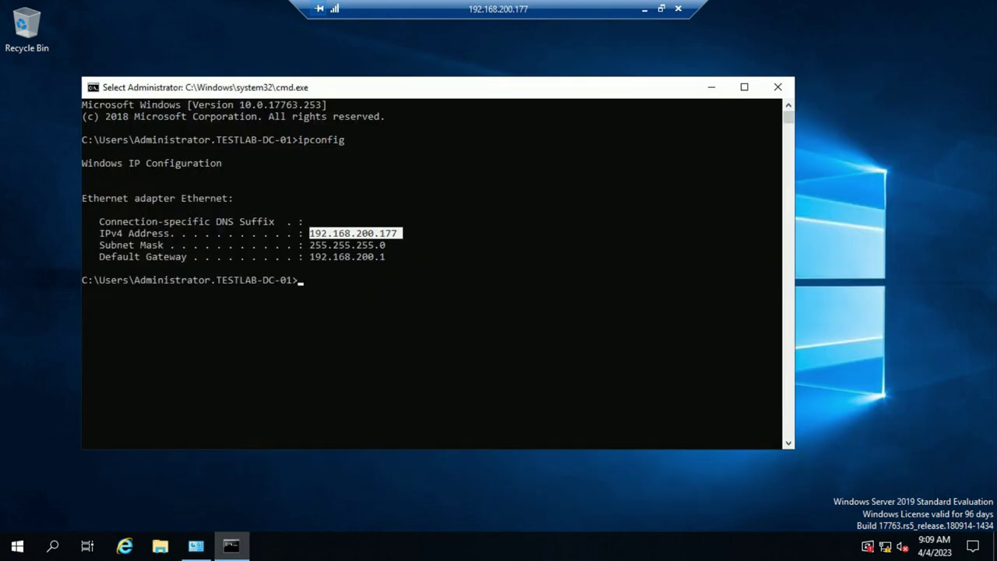
left_click(778, 87)
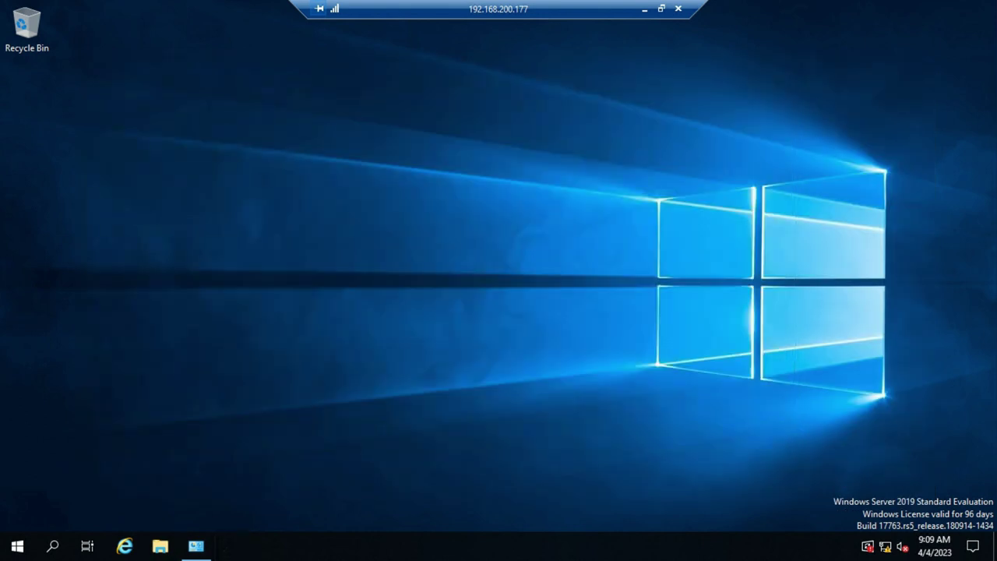
Via ncpa.cpl, set the Ethernet IPv4 preferred DNS server to 192.168.200.69 and close Network Connections
key("super+r")
type("ncpa.cpl")
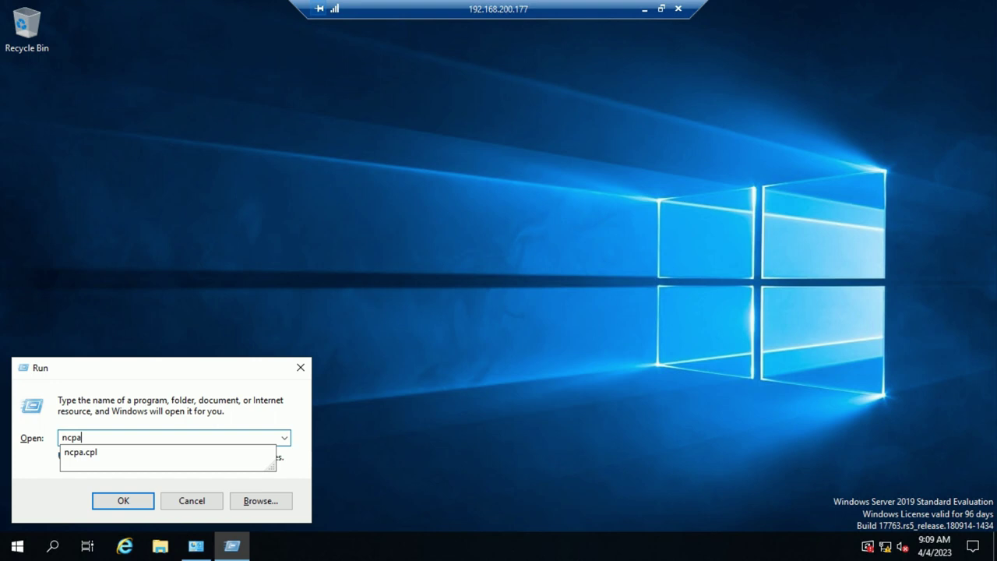
key("Return")
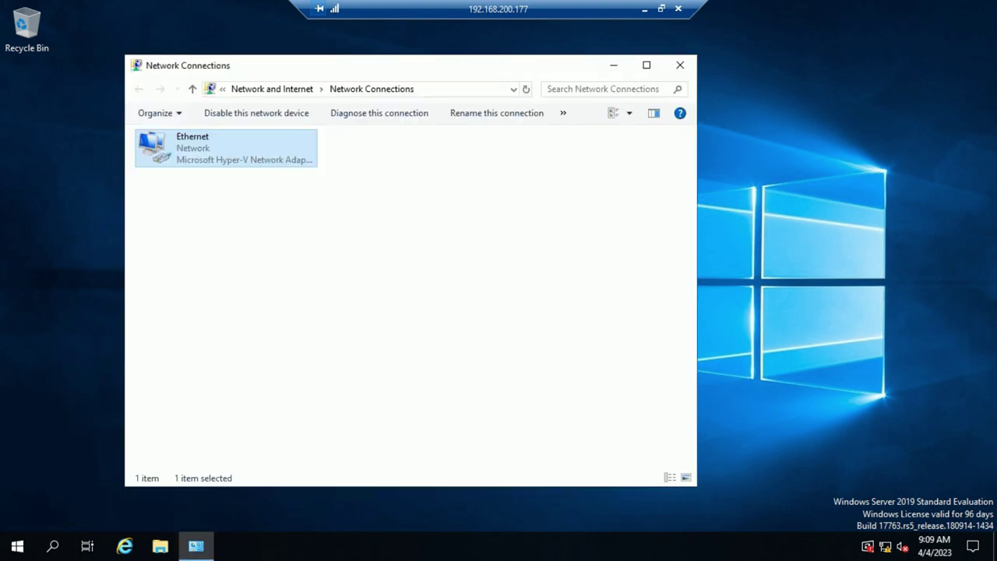
key("shift+F10")
key("Up")
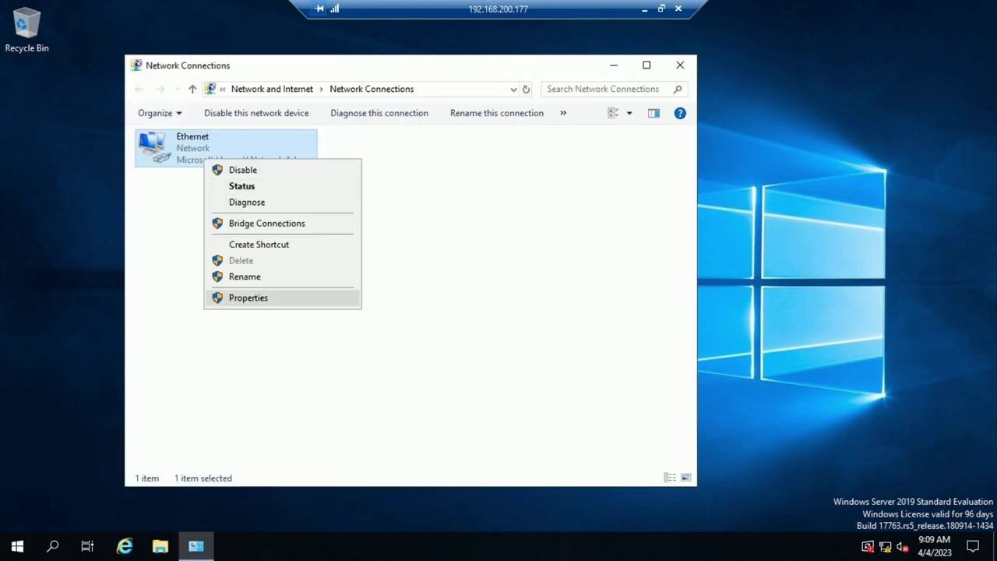
key("Return")
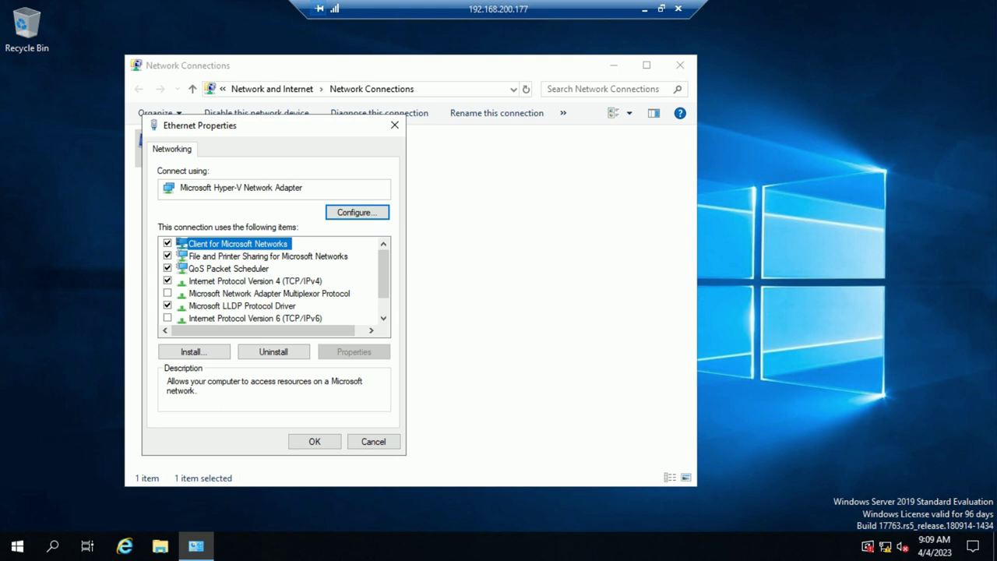
key("Down")
key("Down")
key("Down")
key("alt+r")
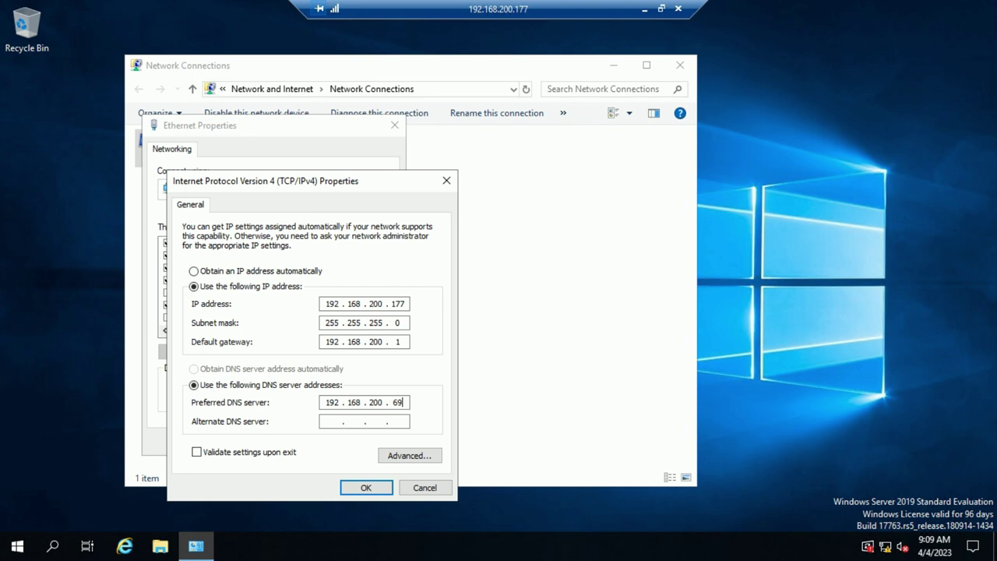
left_click_drag(325, 402, 340, 402)
key("Return")
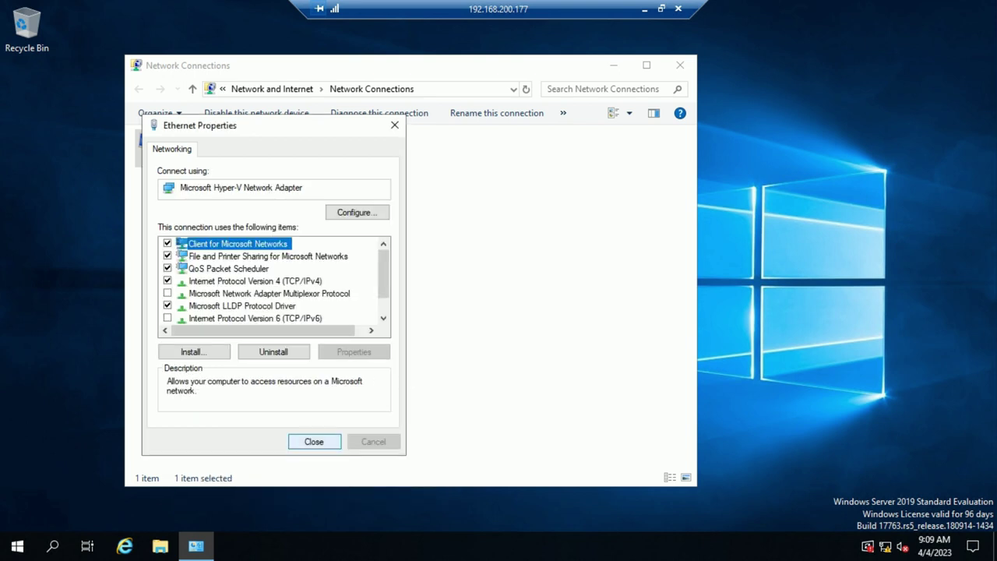
key("Return")
left_click(680, 65)
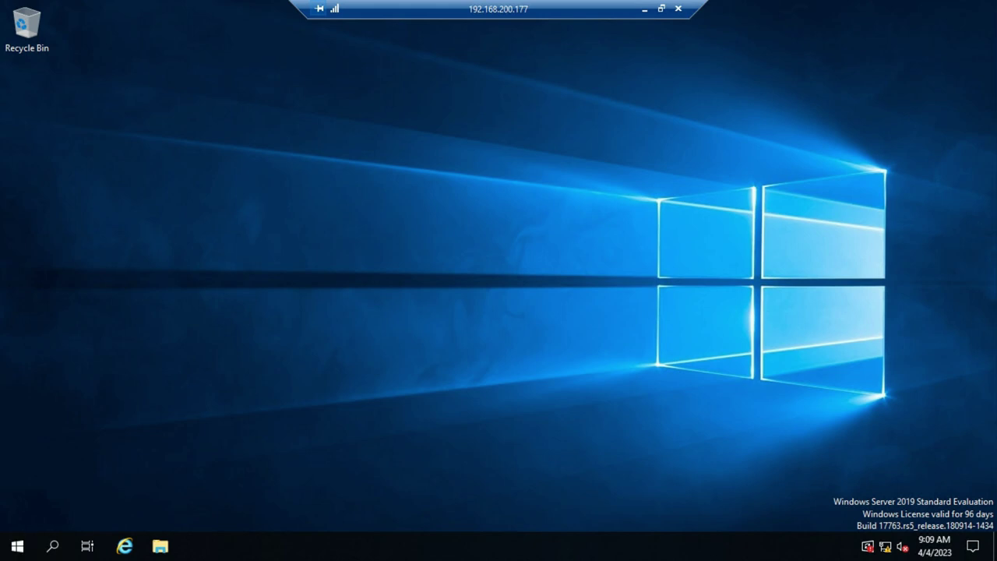
Dismiss the Start menu and type the UNC path \\192.168.200.68 into the Run box
key("super")
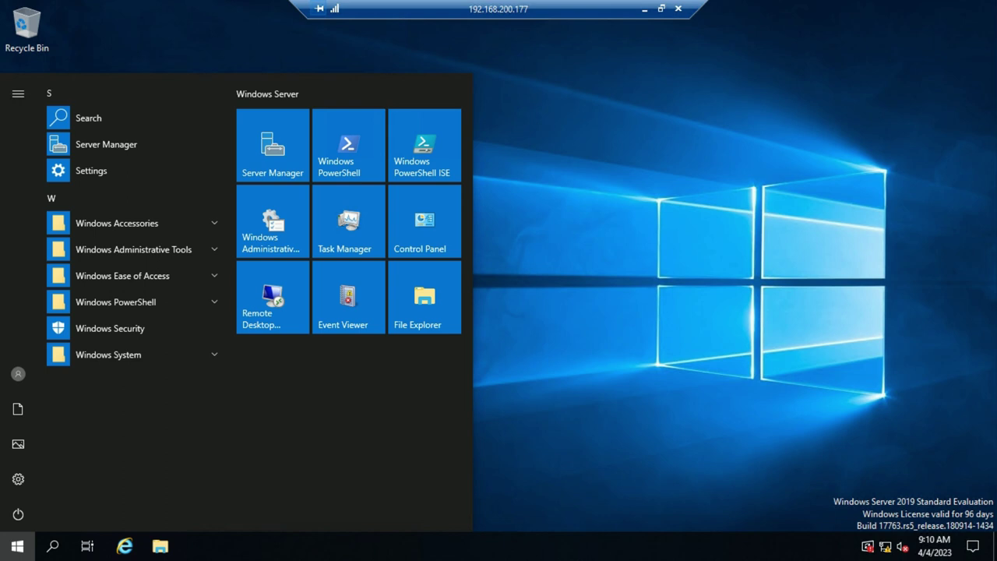
key("Escape")
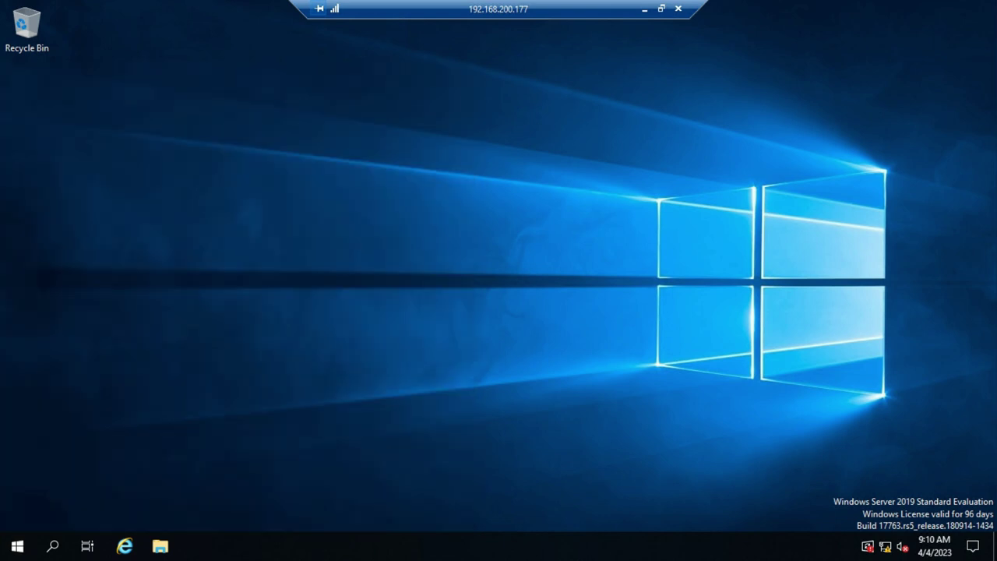
key("super+r")
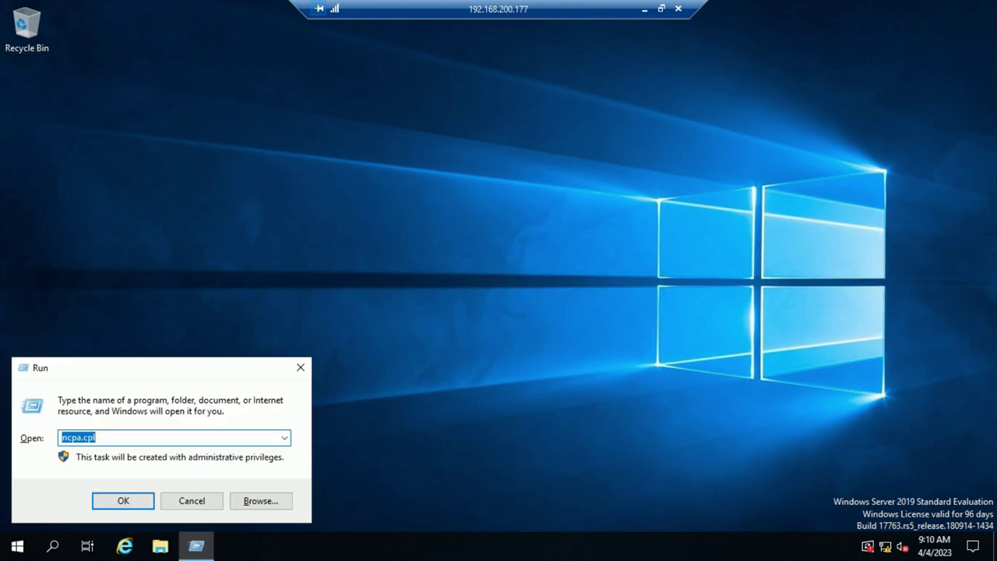
type("\\\\")
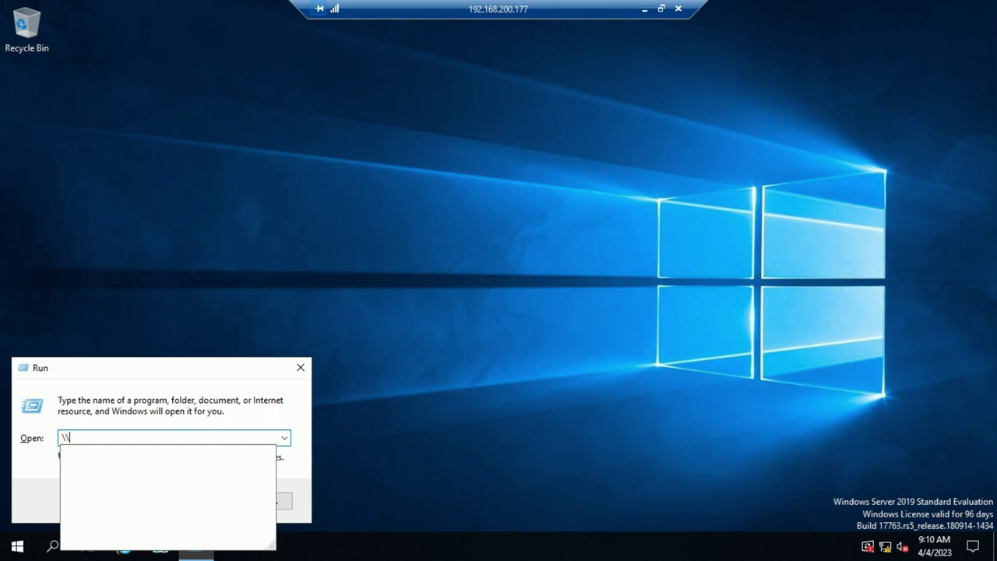
type("19")
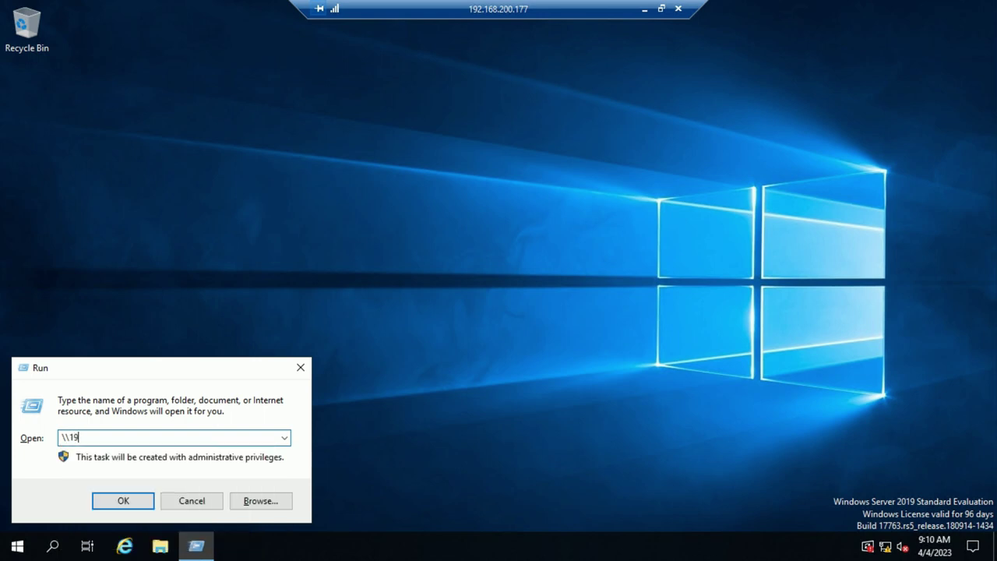
type("2.1")
type("68.200")
type(".")
type("68")
Open the UNC path and enter the domain administrator's UPN as the network user name
key("Return")
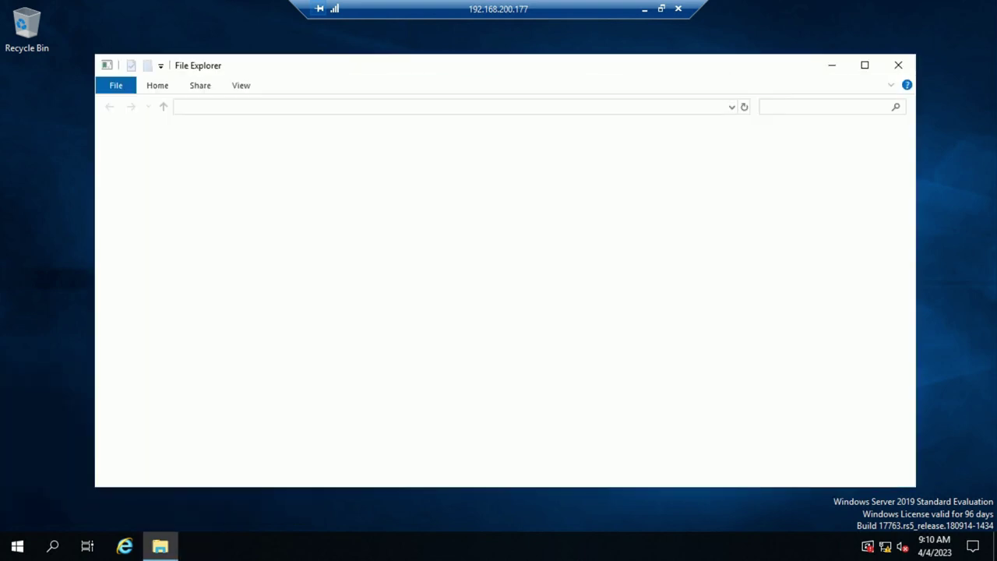
left_click_drag(156, 11, 181, 22)
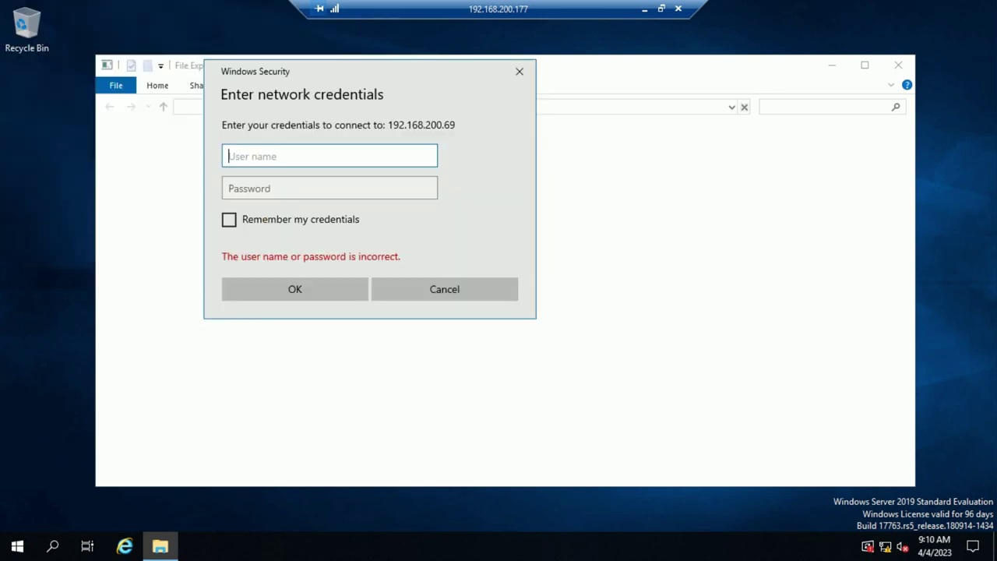
type("s")
key("BackSpace")
type("sa")
key("BackSpace")
key("BackSpace")
type("teclab\\administrator")
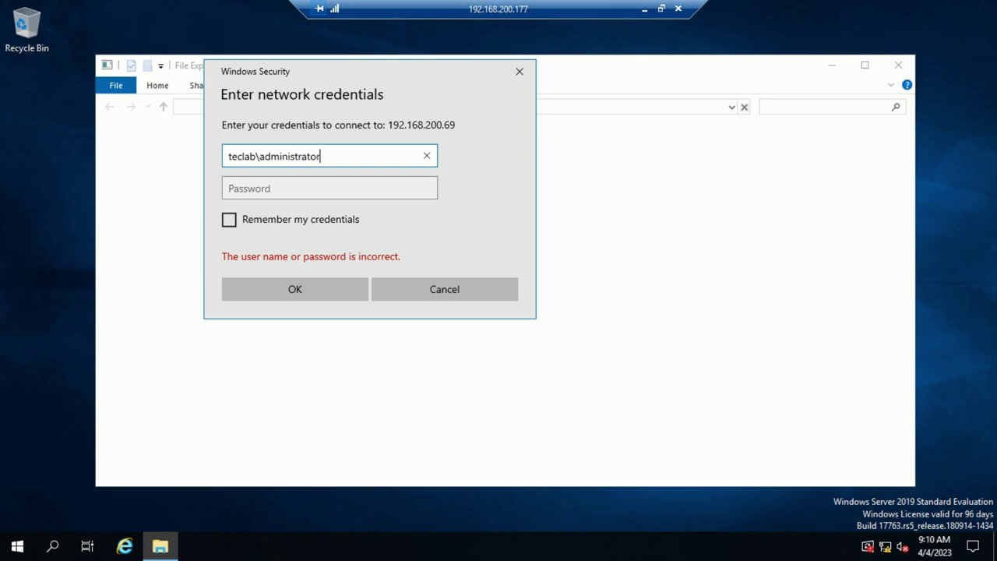
key("Home")
key("ctrl+shift+Right")
left_click(244, 155)
key("ctrl+a")
type("ad")
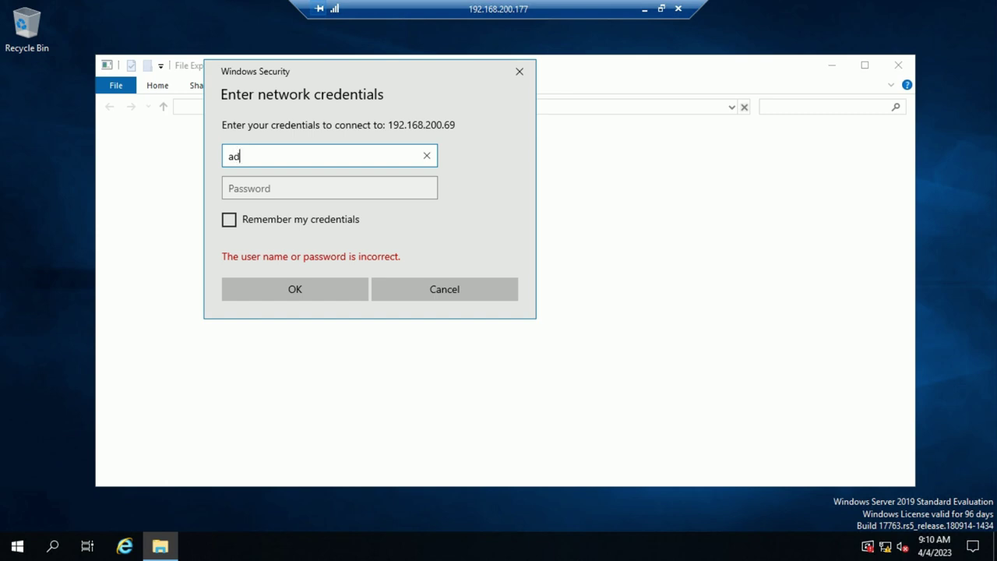
type("ministrator@techlab")
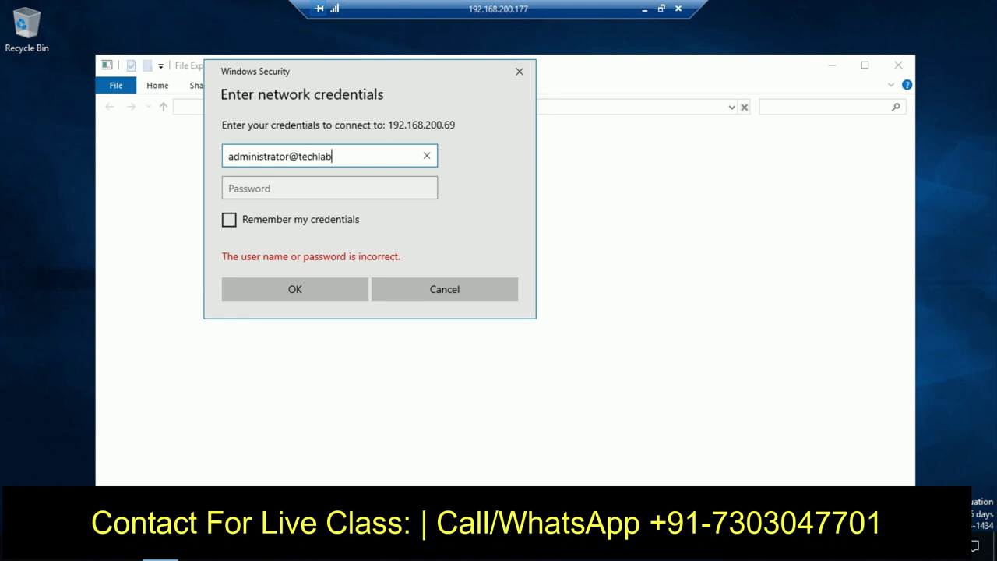
type(".local")
Enter the administrator password and submit, retyping it when prompted again
key("Tab")
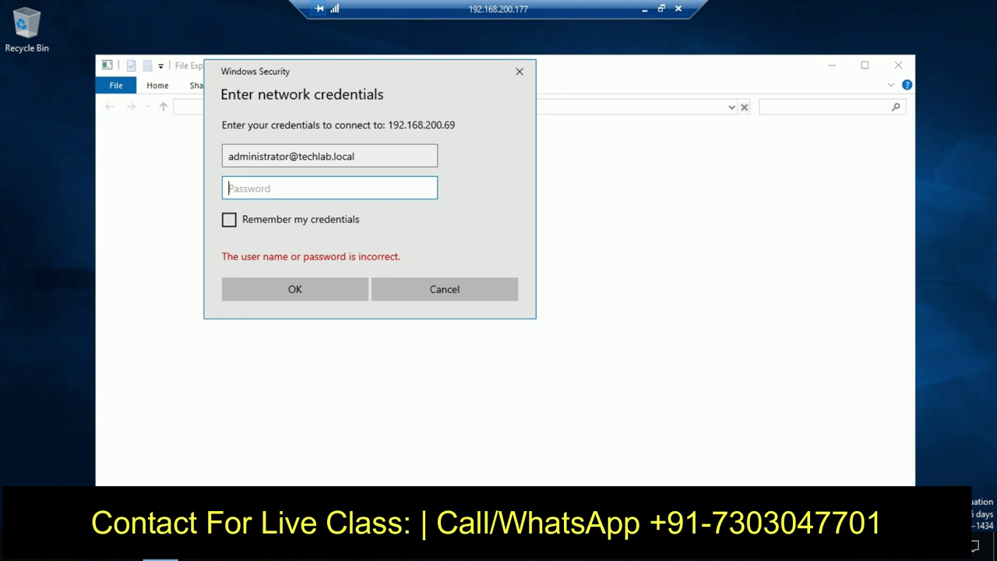
type("••••••••")
key("Return")
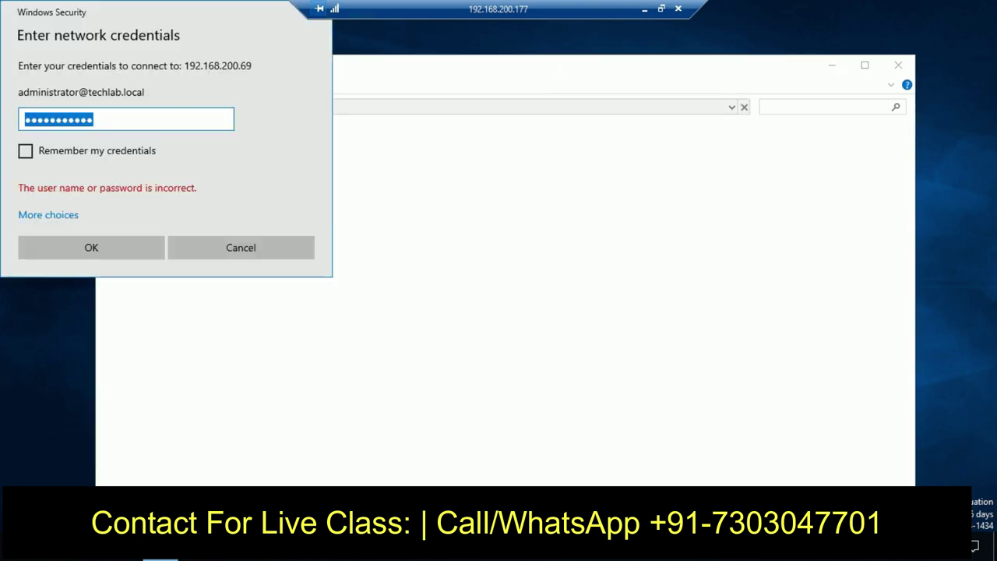
type("••••••••")
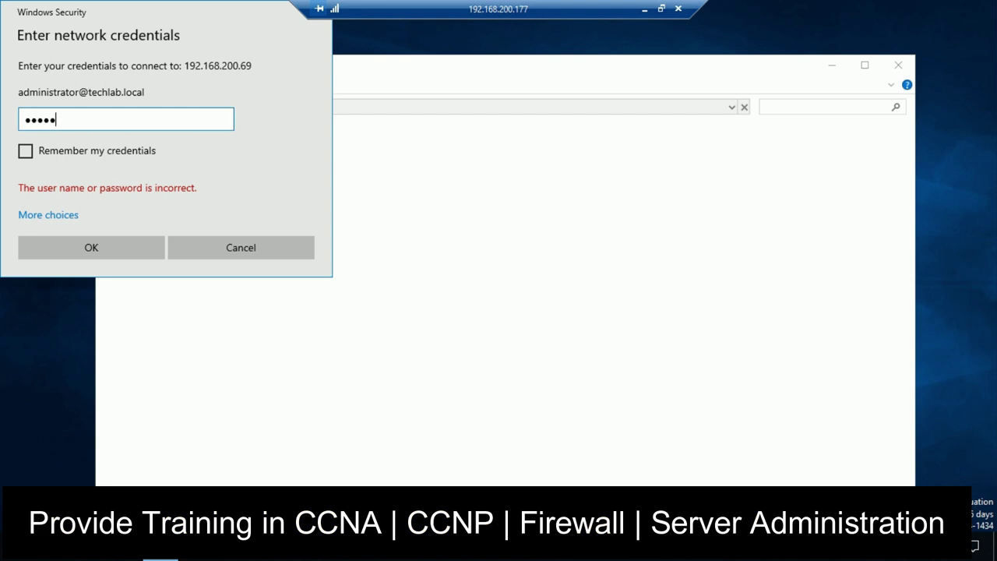
type("•••")
key("Return")
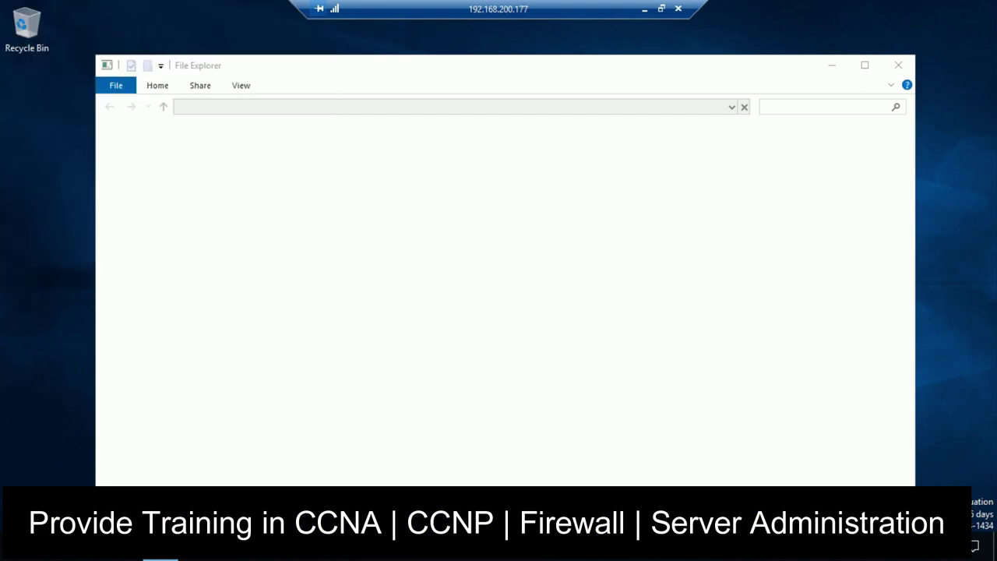
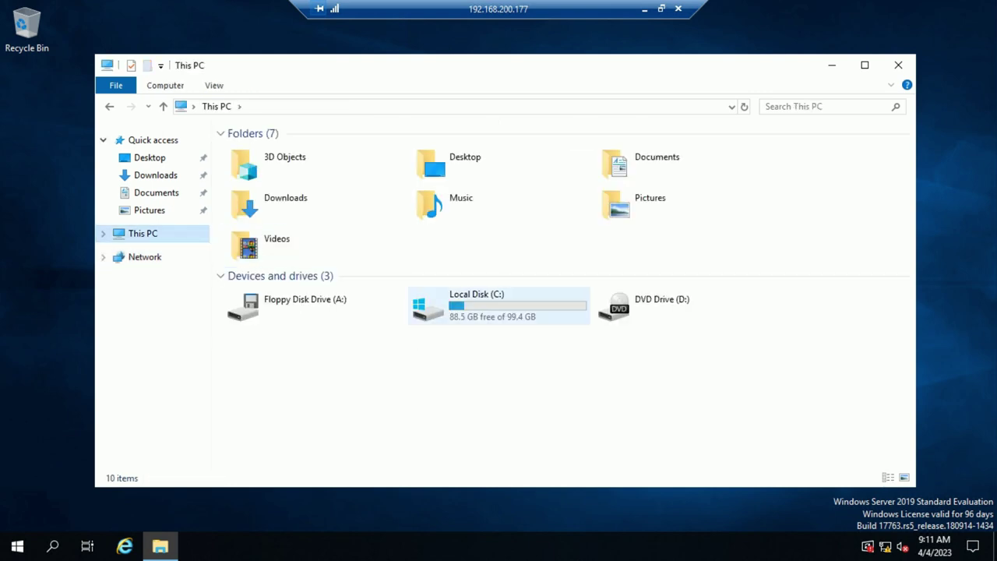
Open Local Disk (C:) from This PC to list its top-level folders
double_click(477, 304)
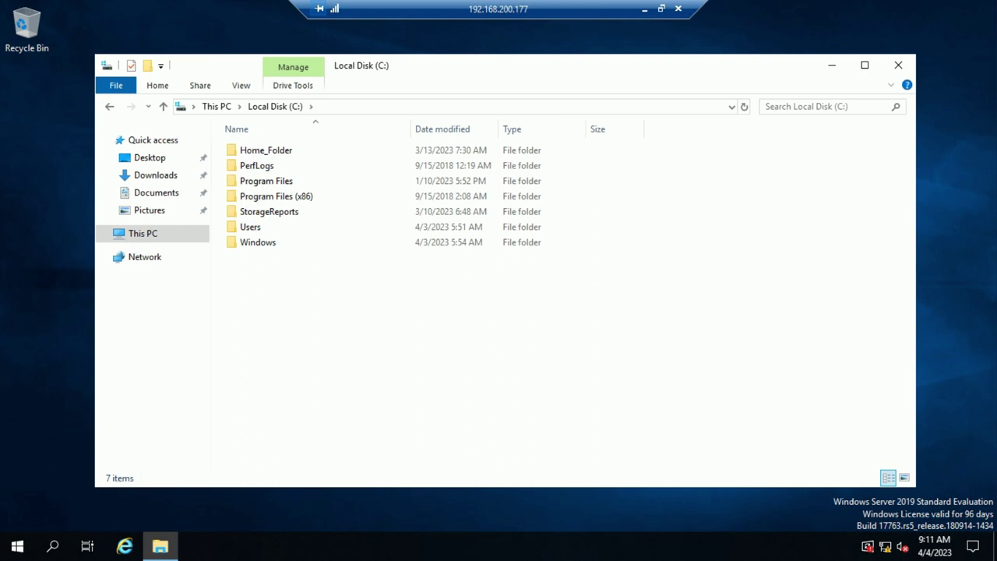
Create a new folder named 'ifm' at the root of C:
right_click(281, 295)
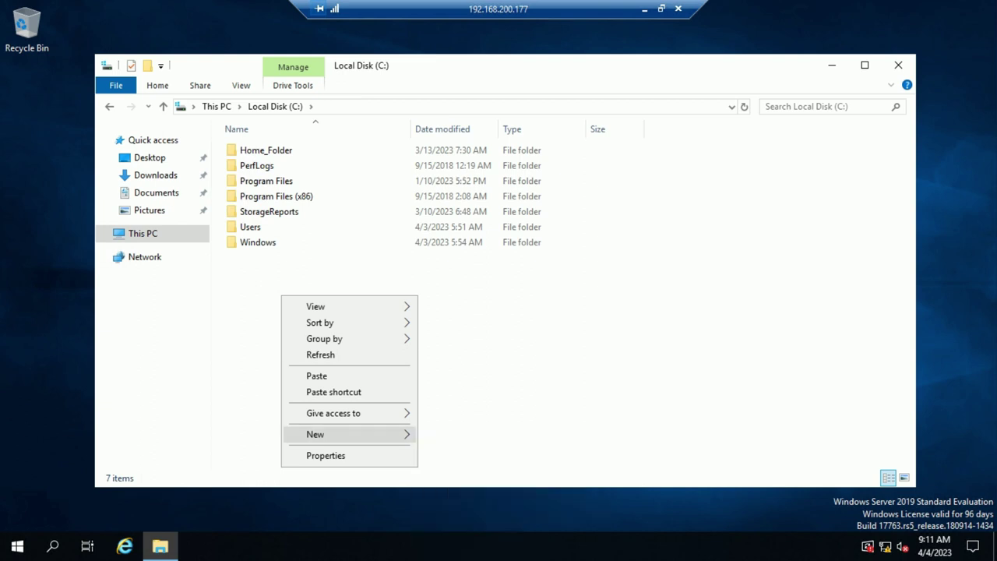
mouse_move(351, 434)
left_click(450, 435)
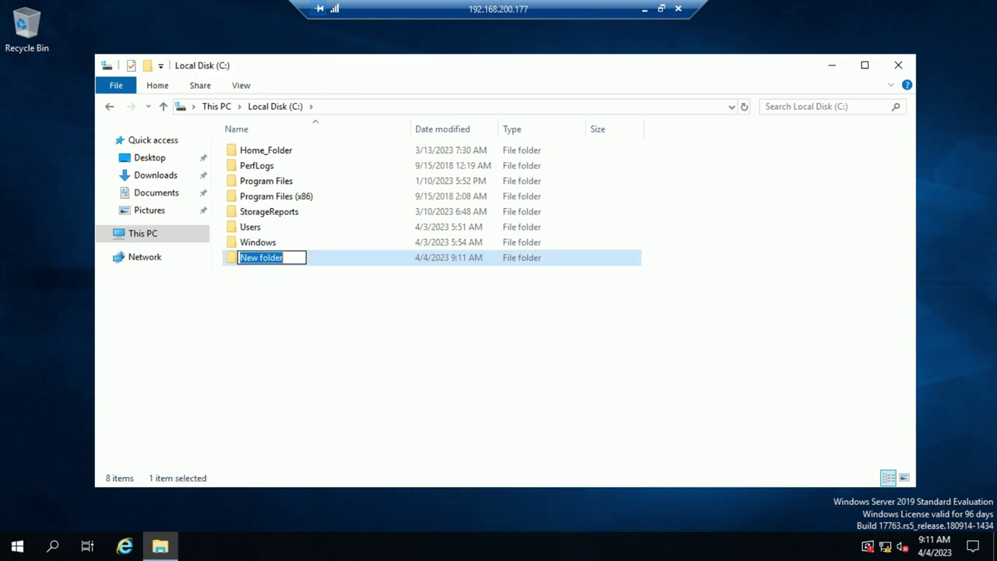
type("ifm")
key("Return")
key("Return")
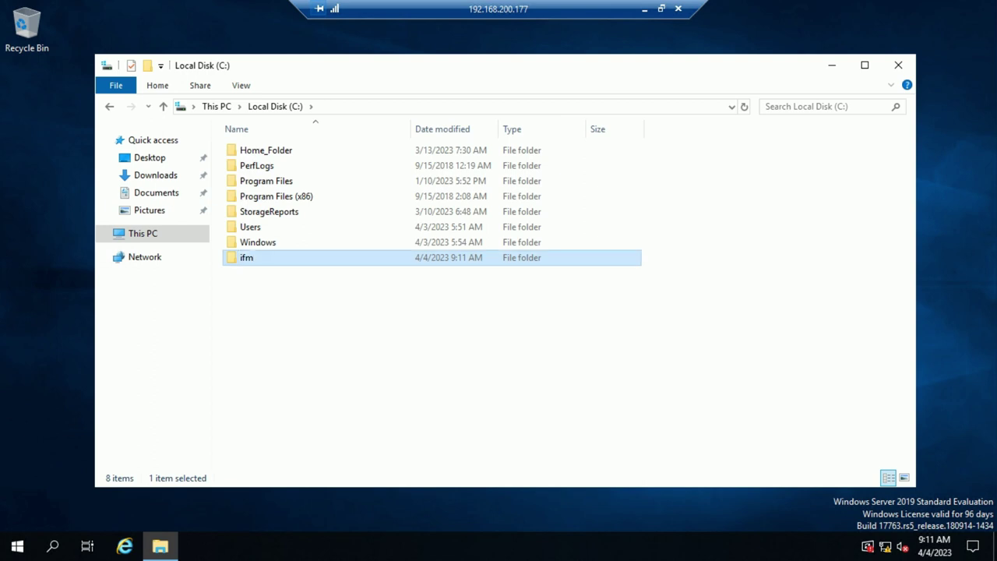
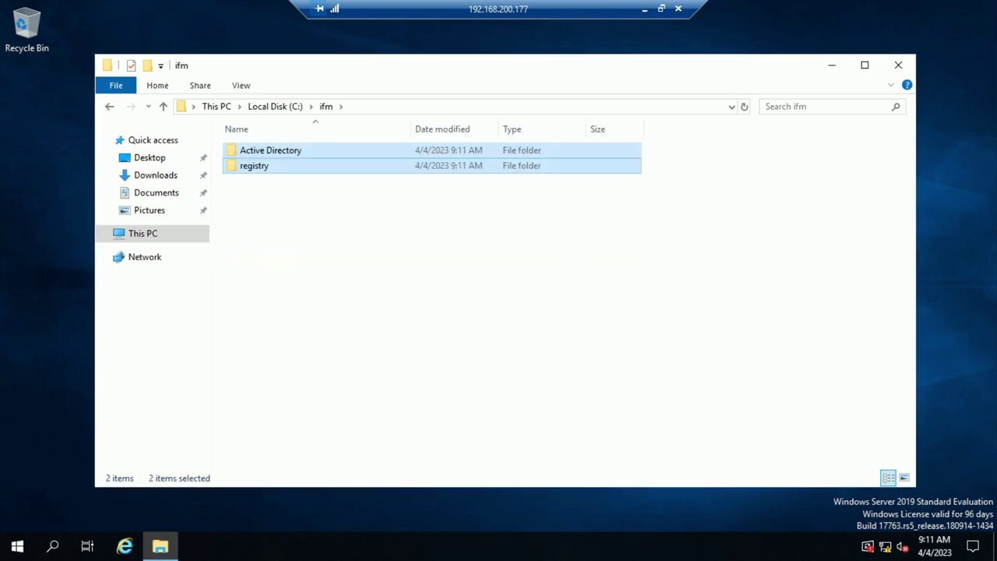
Confirm the Active Directory and registry folders total 47.8 MB, then close the ifm window
key("shift+F10")
key("r")
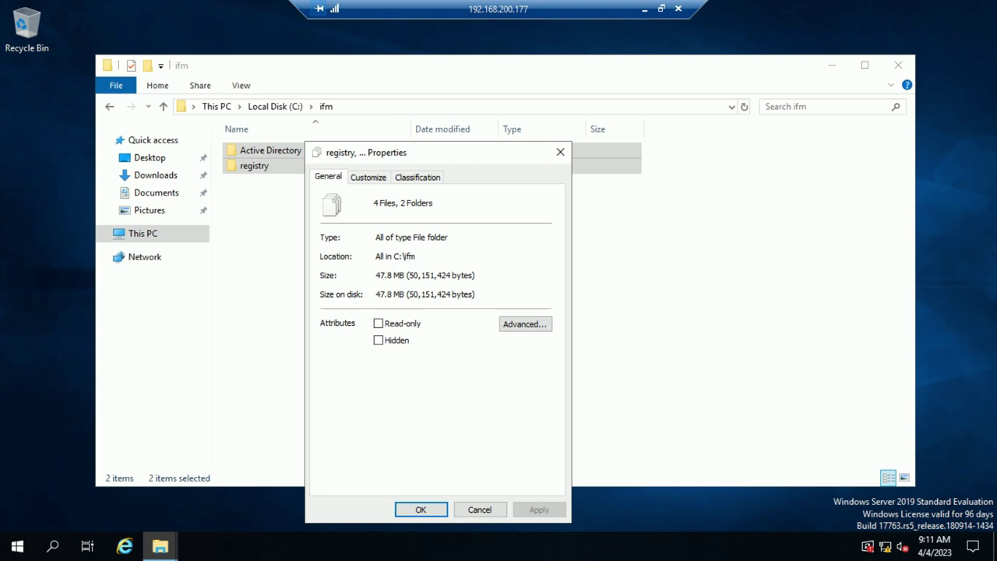
left_click(559, 152)
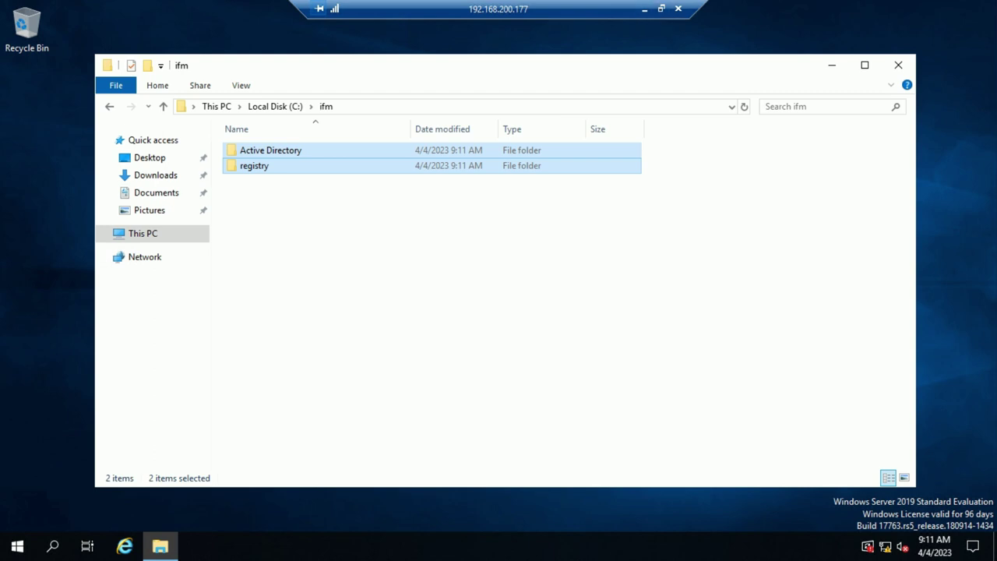
left_click(898, 65)
Launch Server Manager and start the Add Roles and Features wizard from the Manage menu
left_click(17, 546)
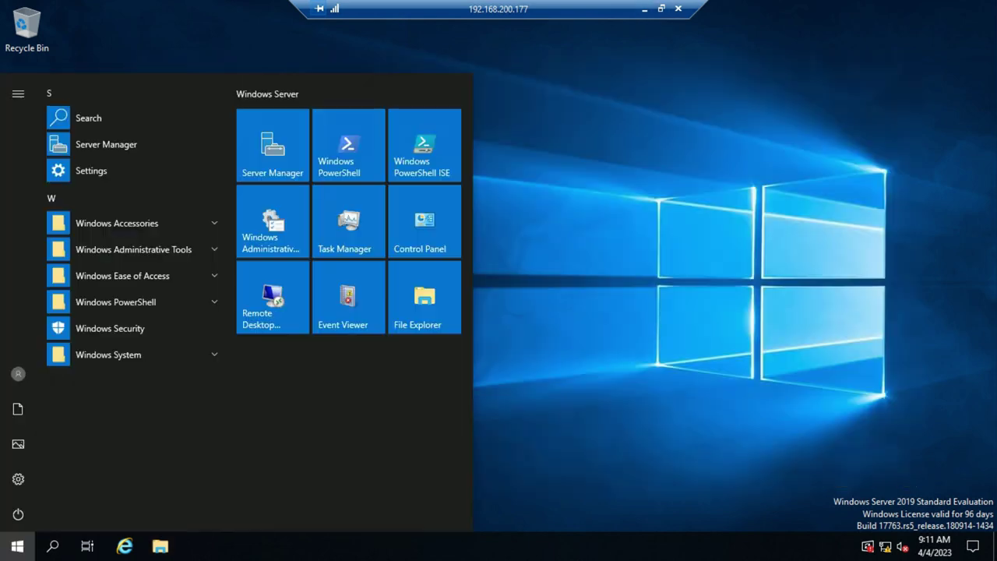
left_click(270, 143)
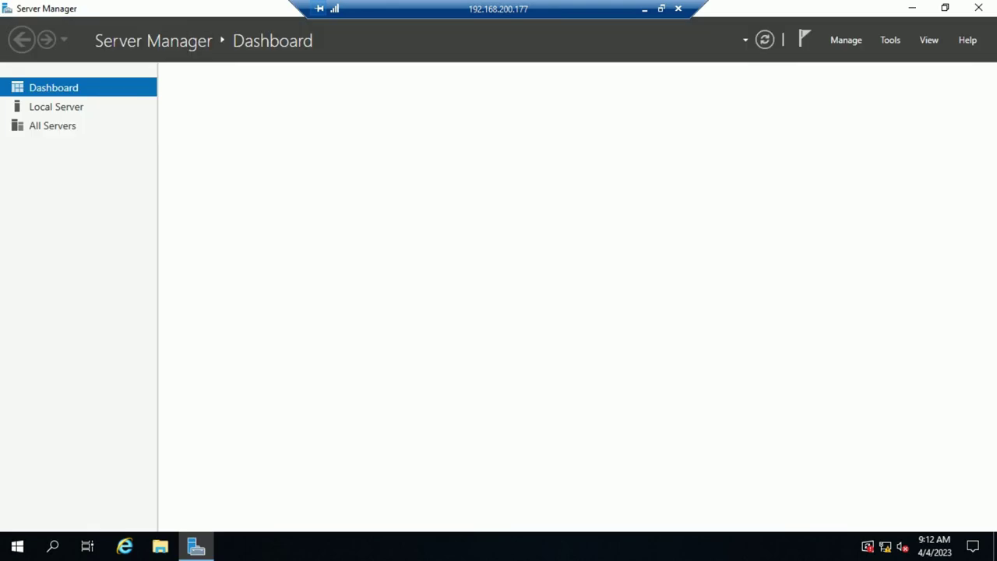
left_click(890, 40)
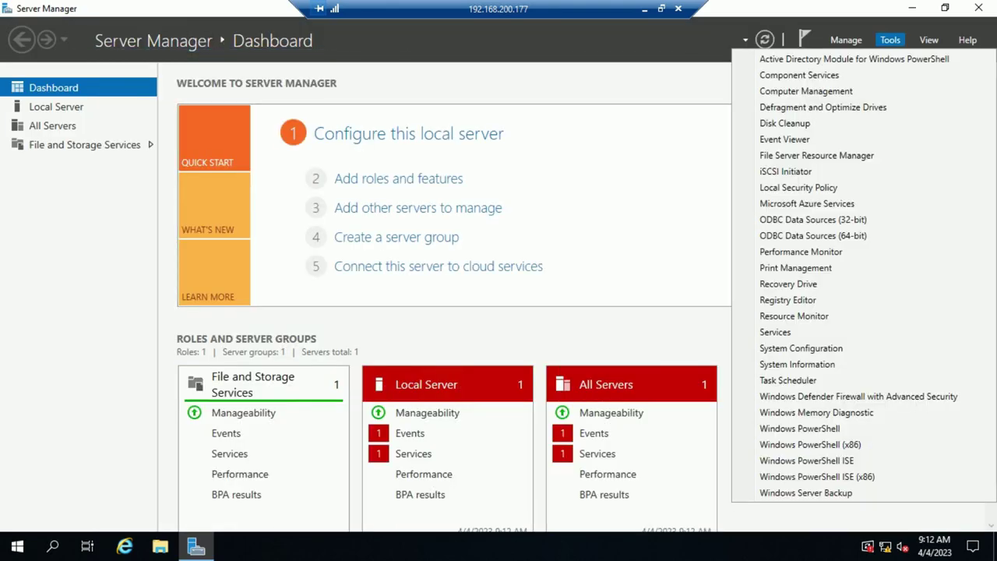
key("Escape")
key("alt+m")
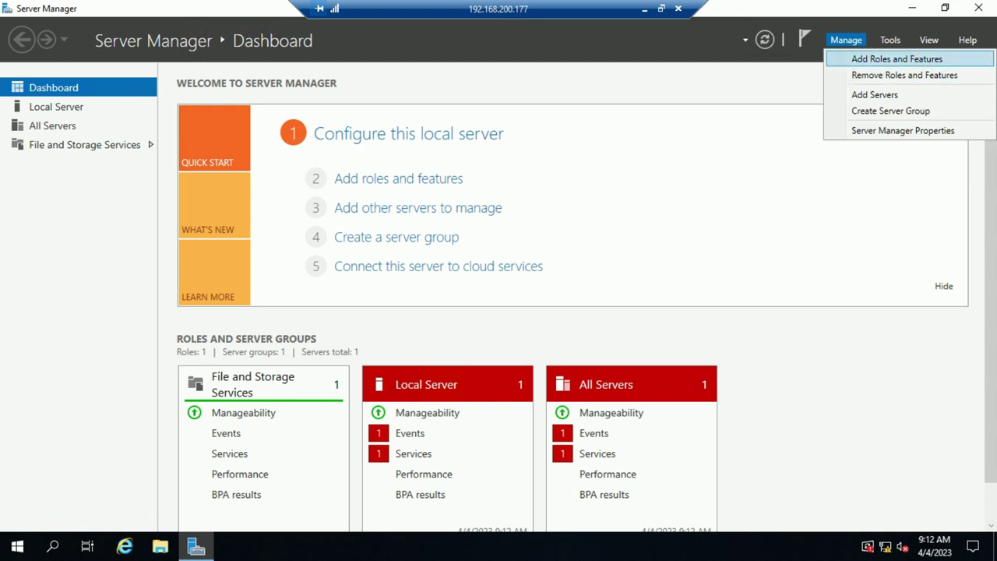
key("Return")
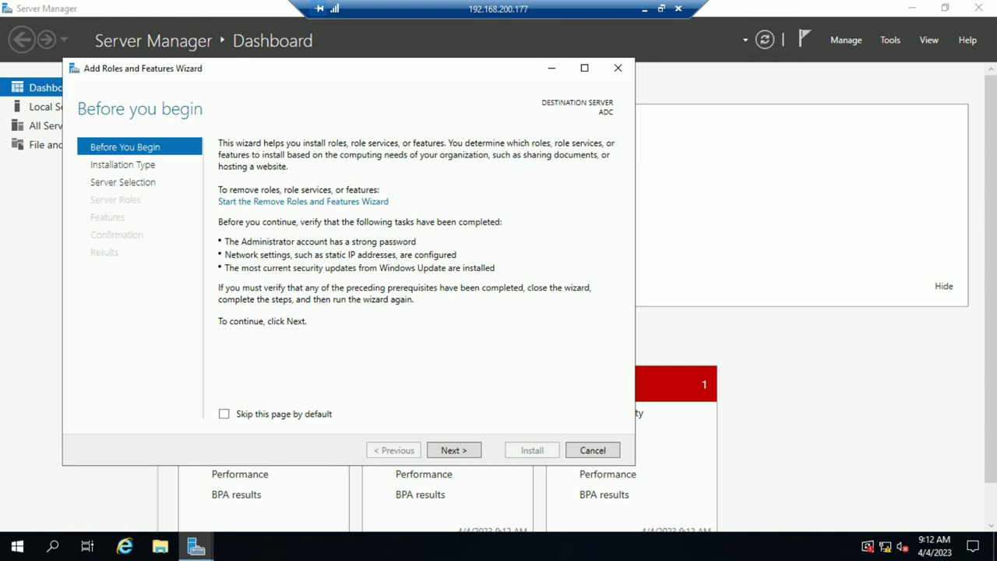
Select Active Directory Domain Services with its management features for ADC and reach the confirmation page
key("Return")
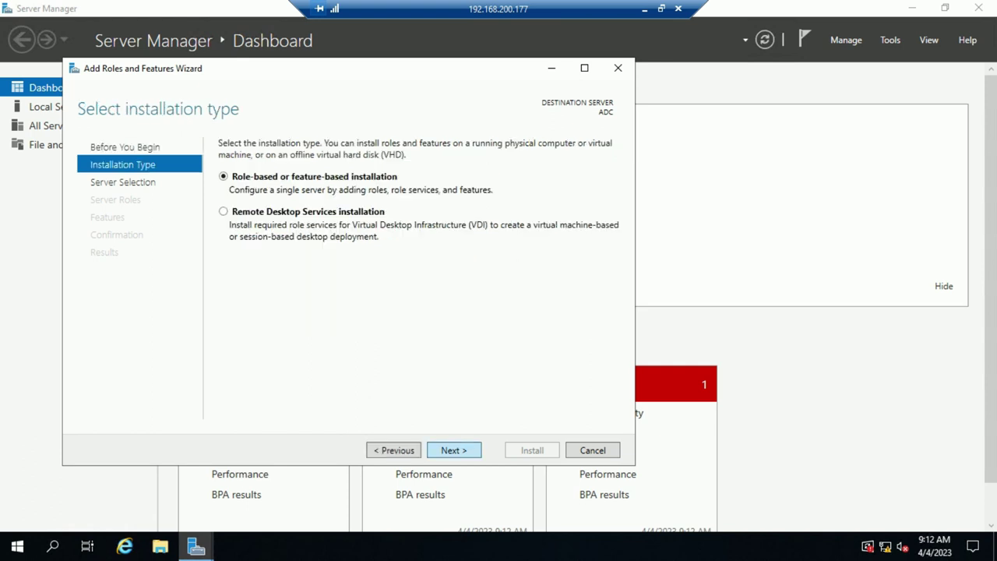
key("Return")
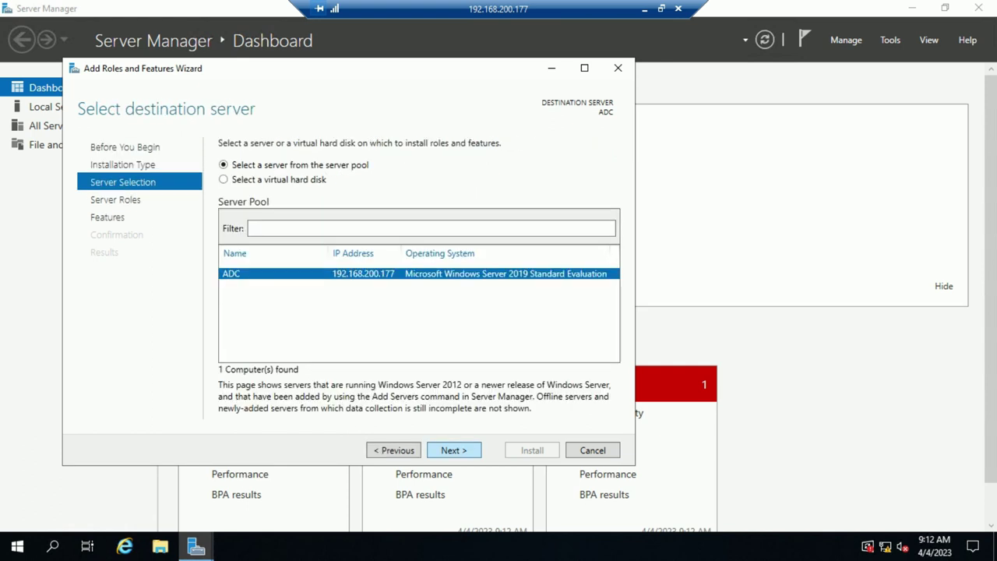
key("Return")
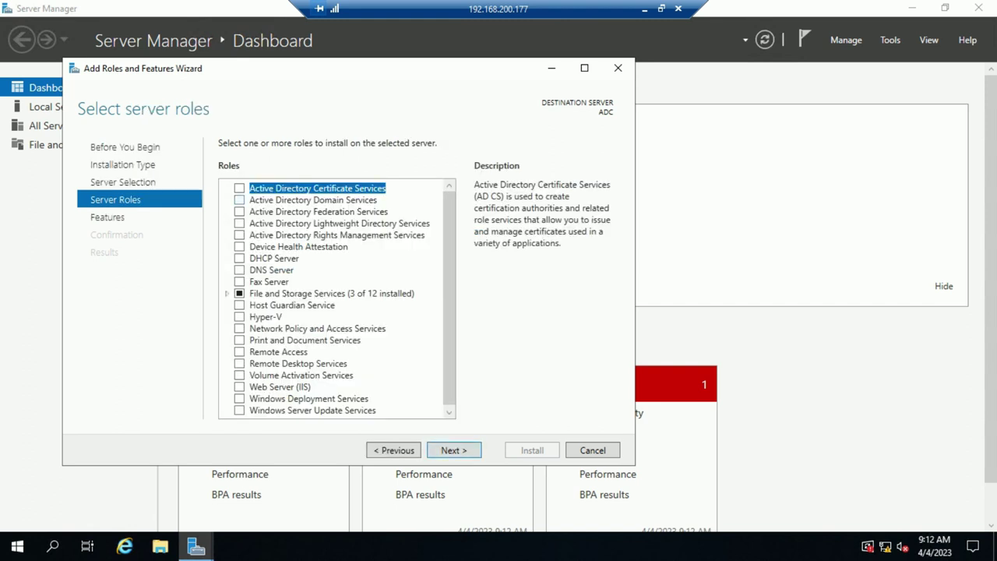
left_click(239, 199)
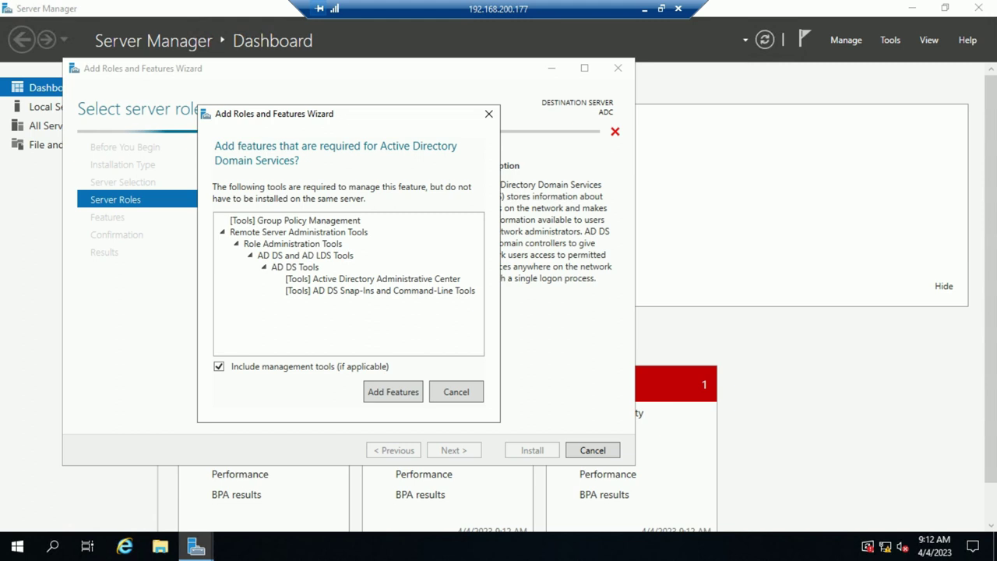
key("Return")
key("Return")
key("Return")
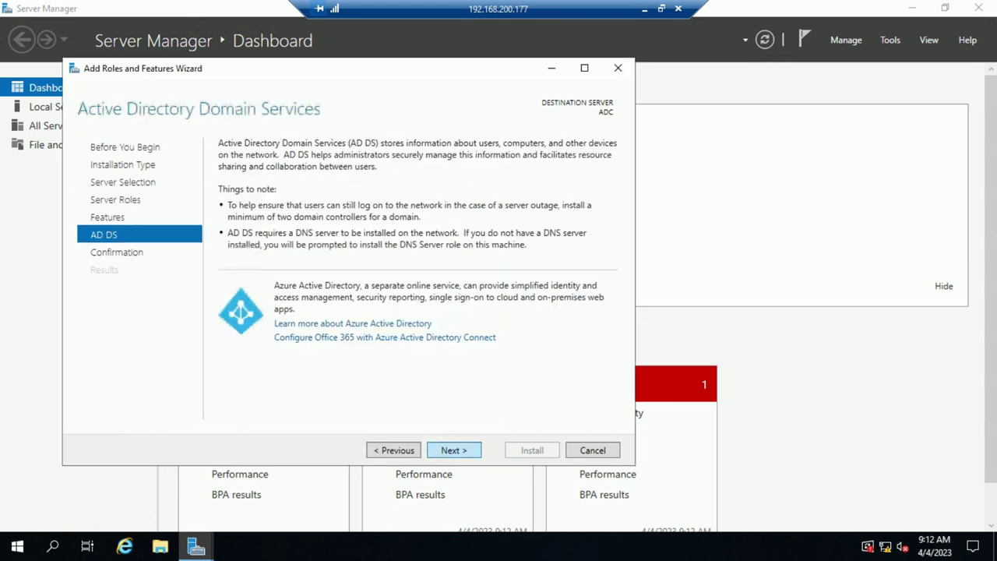
key("Return")
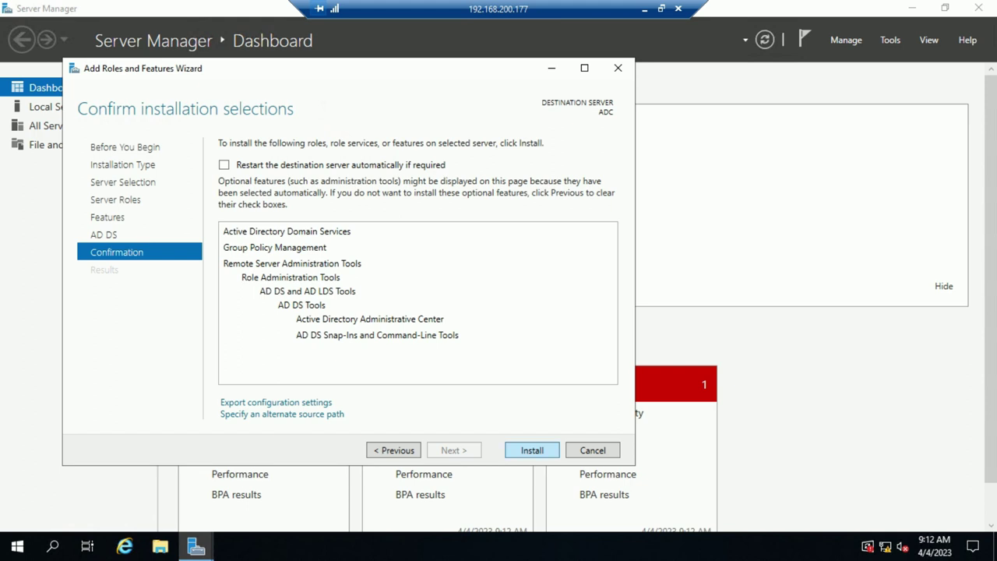
key("Return")
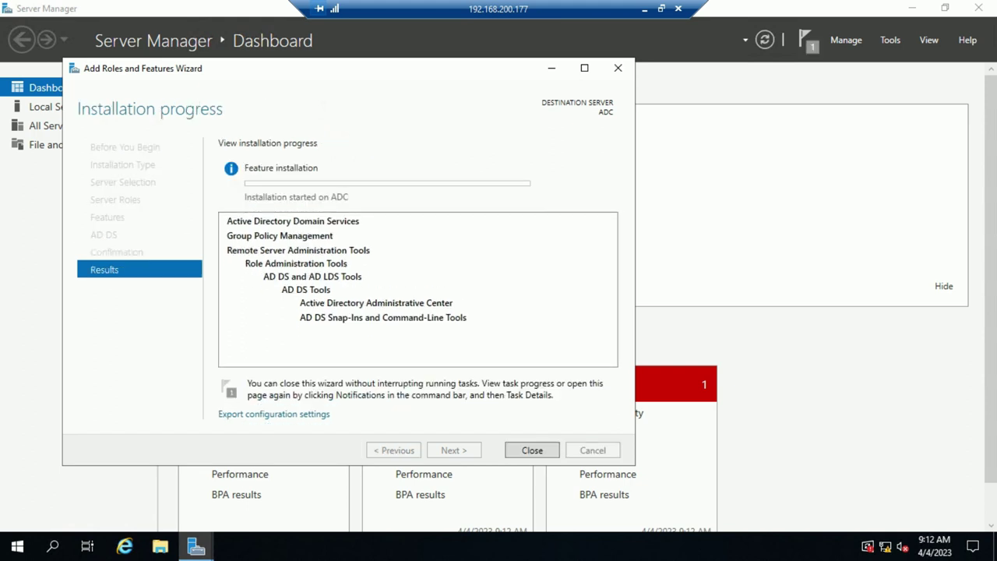
After the AD DS install succeeds, choose 'Promote this server to a domain controller'
left_click(661, 9)
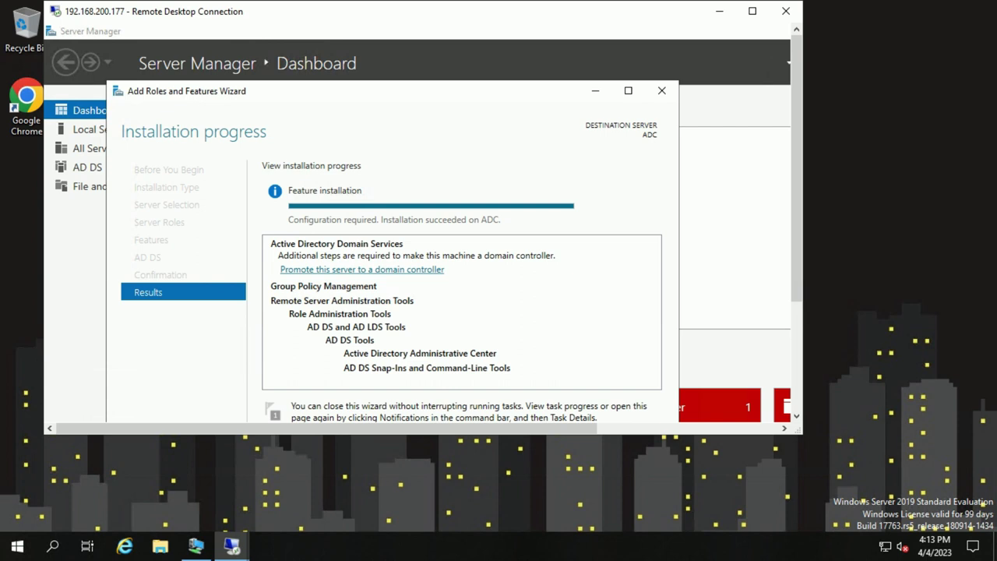
left_click(362, 268)
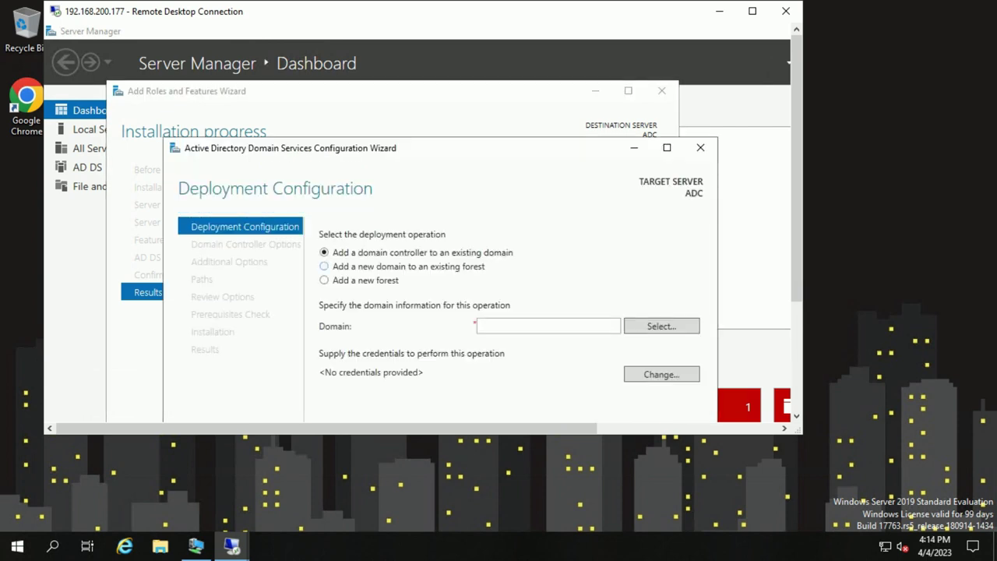
Enter techlab.local as the existing domain to join
left_click(752, 11)
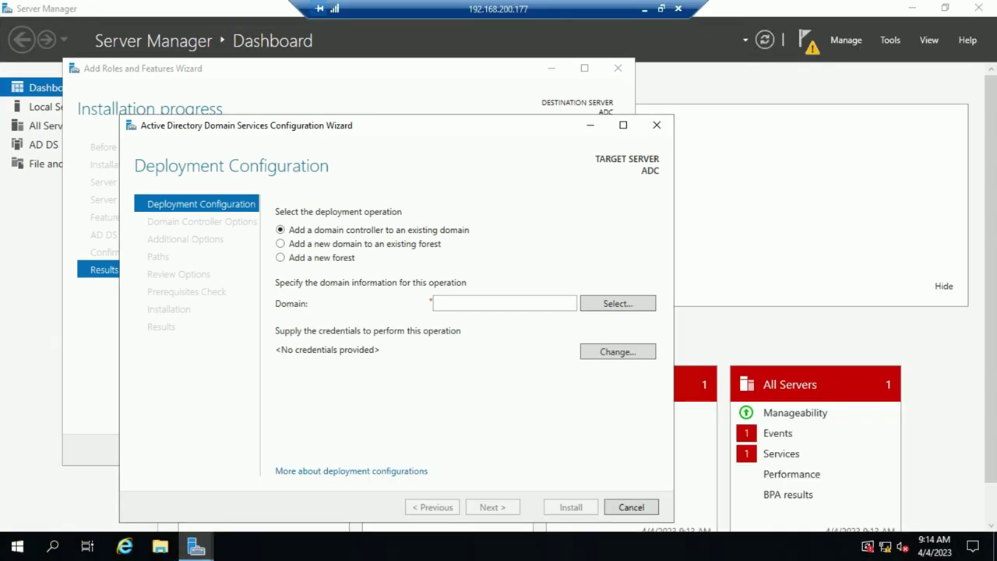
left_click(436, 303)
type("tech")
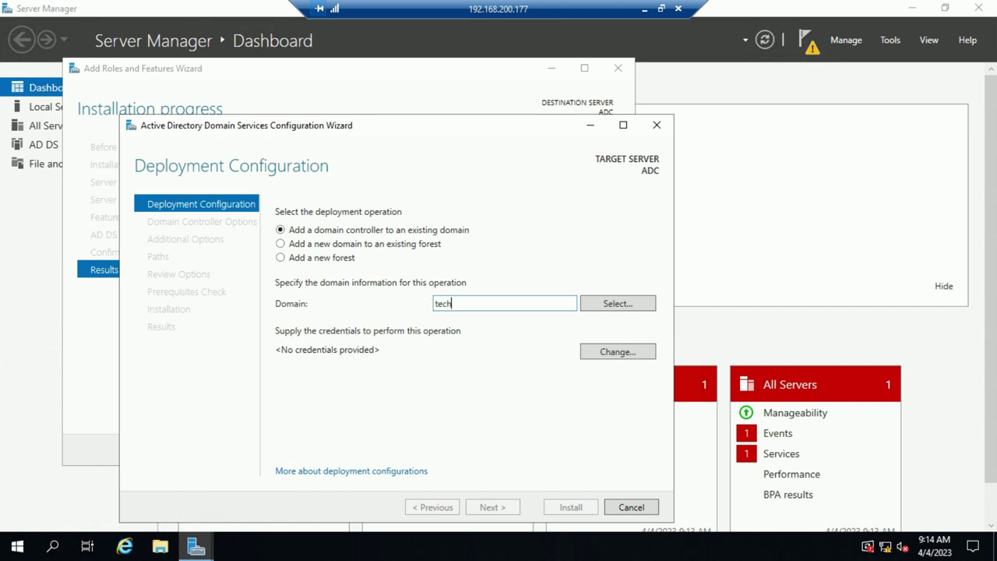
key("BackSpace")
key("BackSpace")
key("BackSpace")
key("BackSpace")
type("techlab.local")
Supply the domain administrator's user name and password as the deployment credentials
left_click(617, 351)
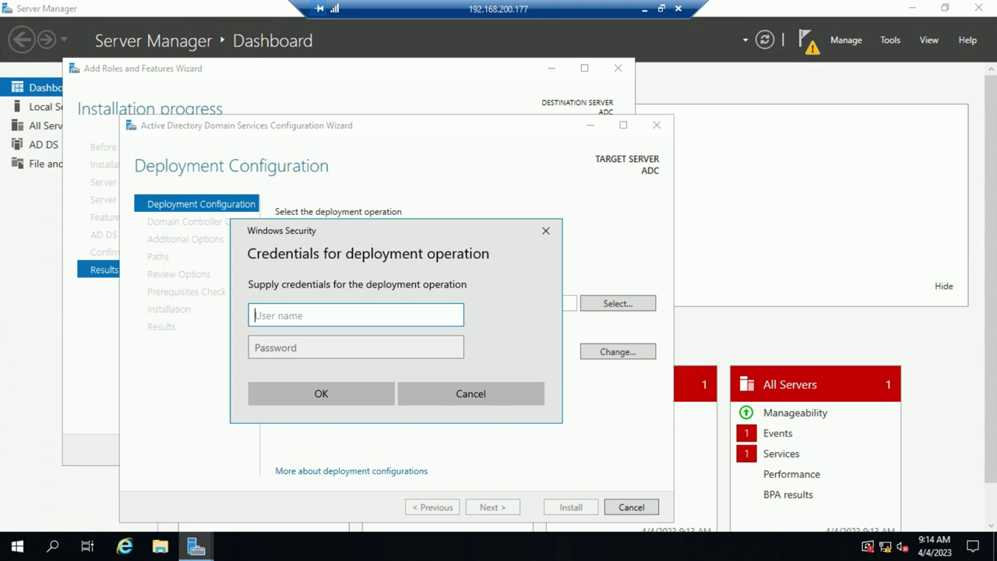
type("administrator@techlab")
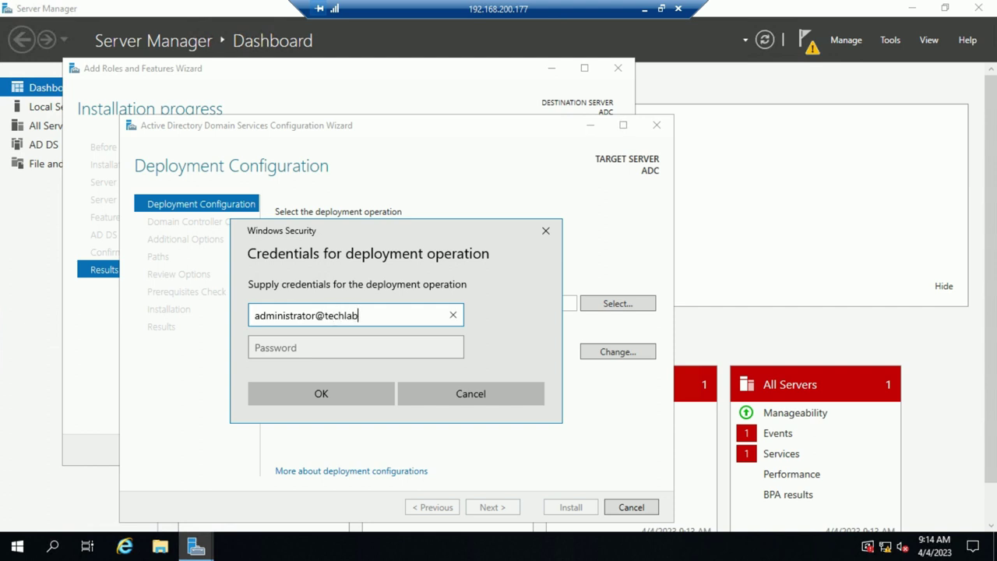
type(".local")
key("Tab")
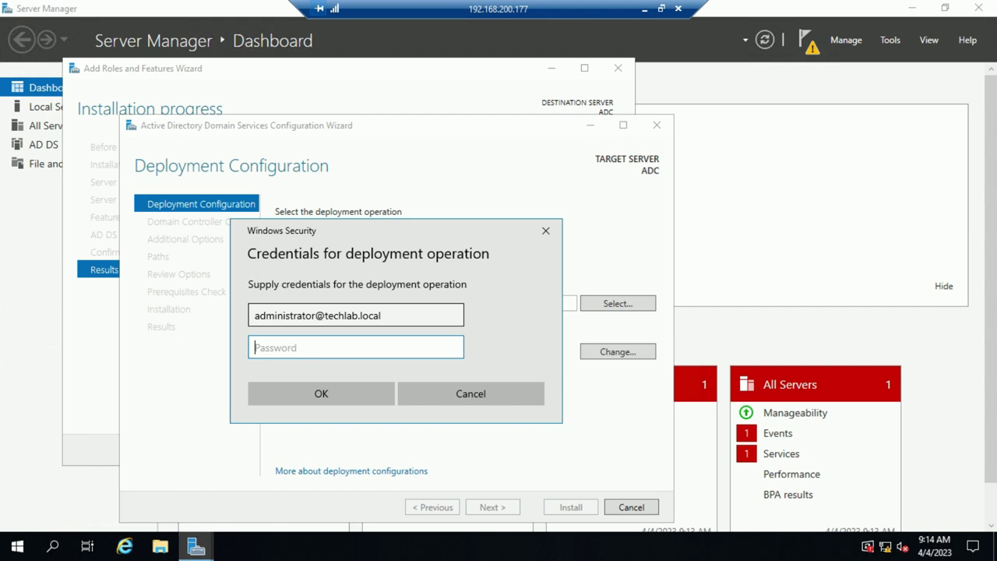
type("••••••••••")
key("Return")
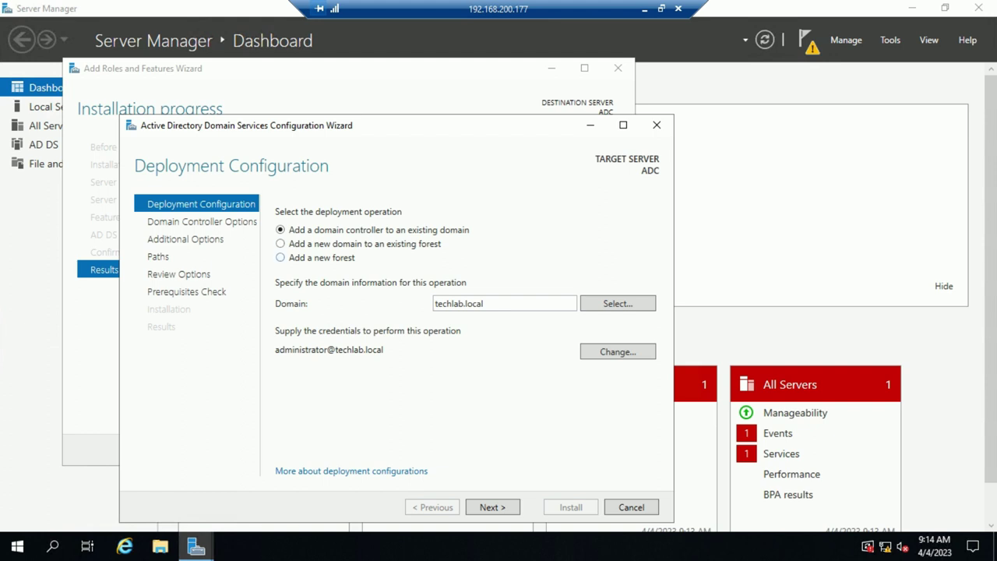
Move to Domain Controller Options, leaving the DNS server option enabled
key("Return")
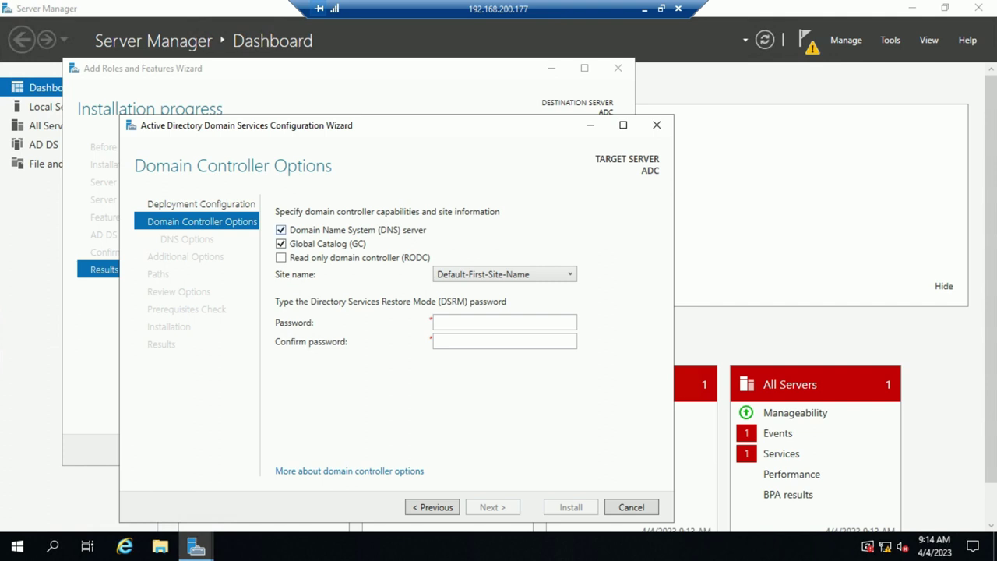
key("space")
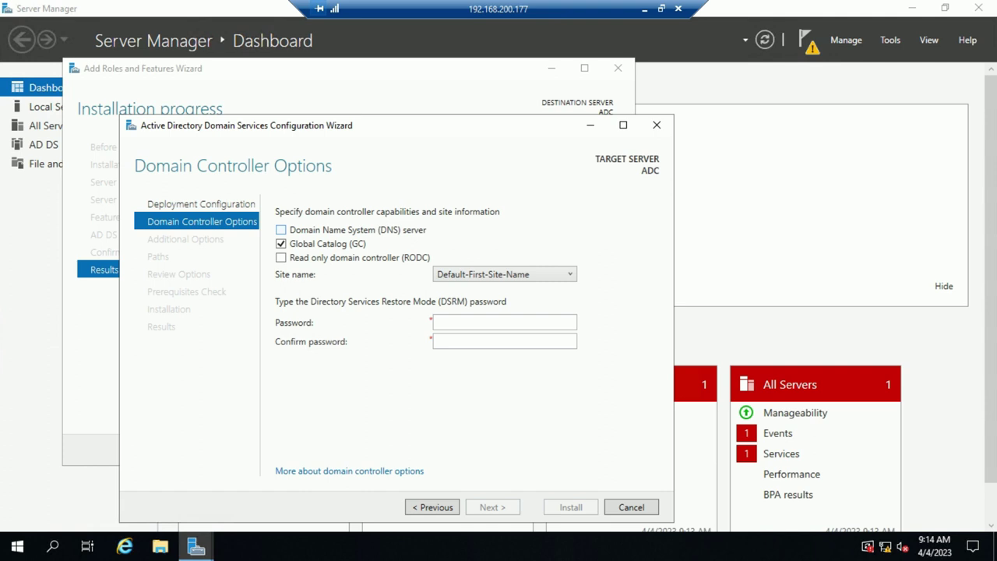
key("space")
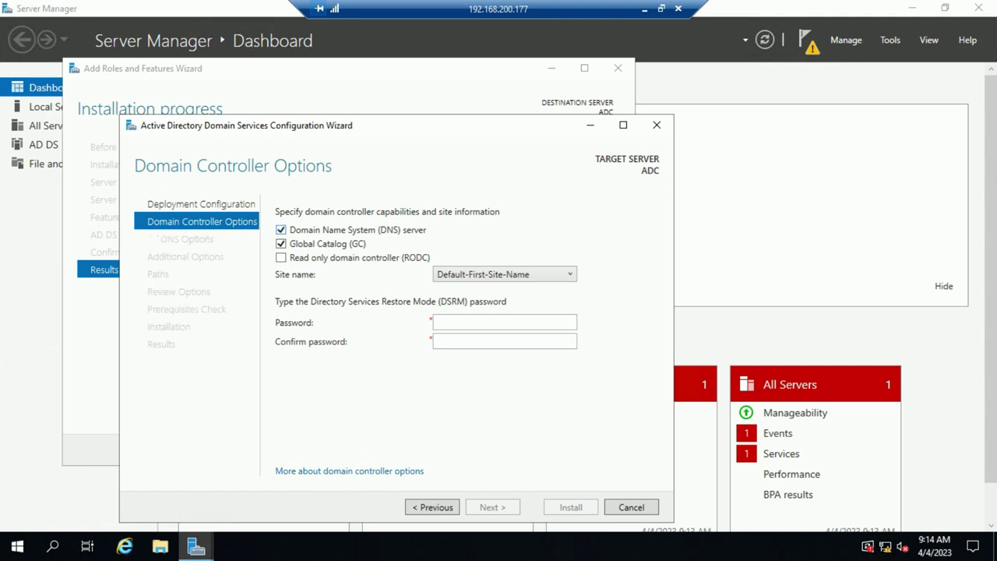
key("space")
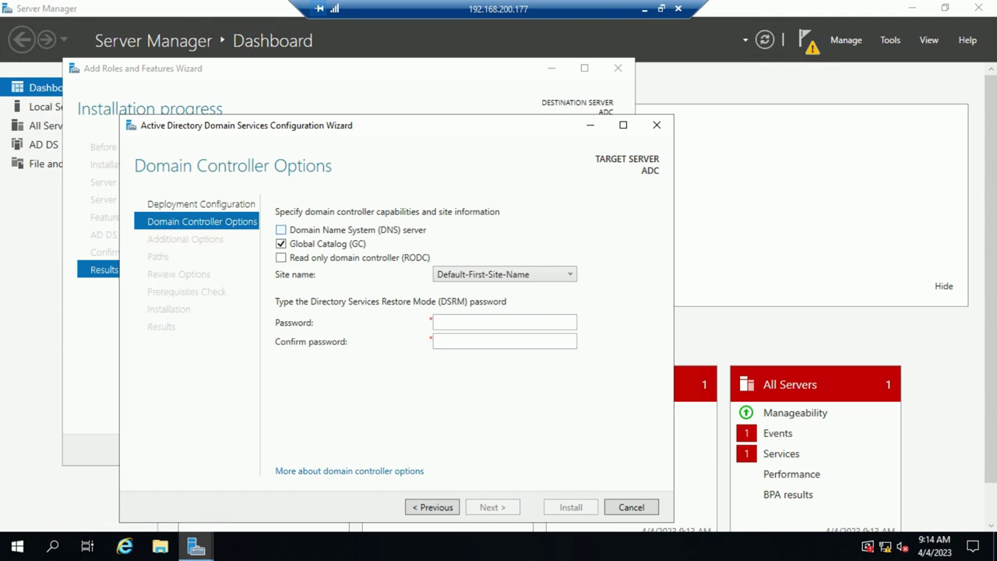
key("space")
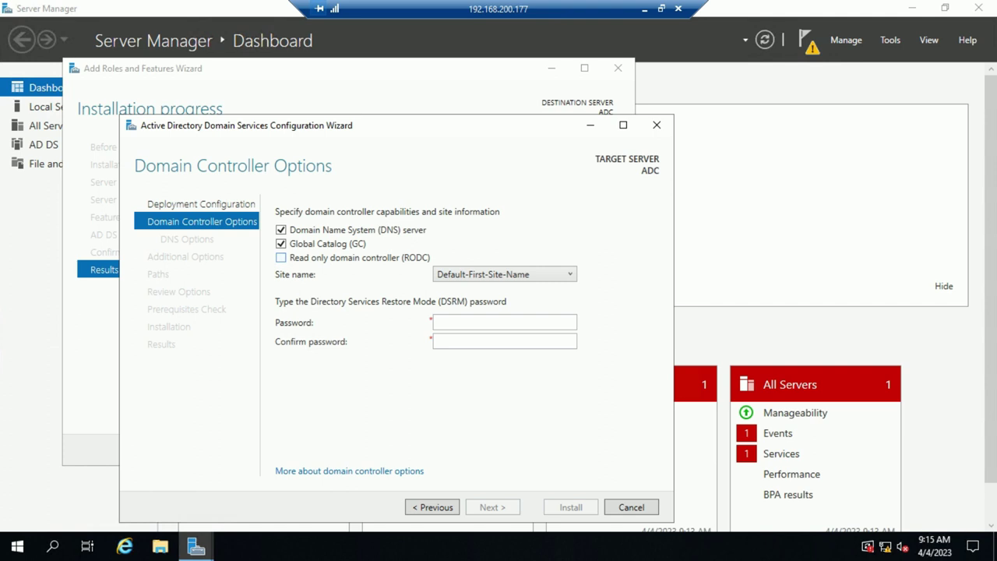
Enter the DSRM password in the Password and Confirm password fields
left_click(504, 322)
type("P@ssw0rd1!")
key("Tab")
type("P@ssw0rd1")
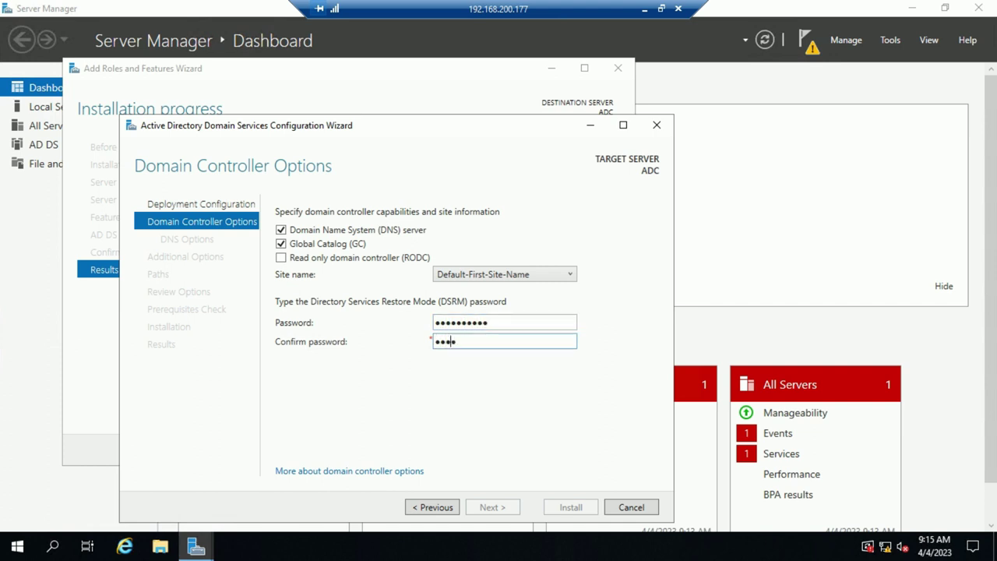
type("!")
Keep Default-First-Site-Name as the site name
left_click(504, 322)
left_click(504, 274)
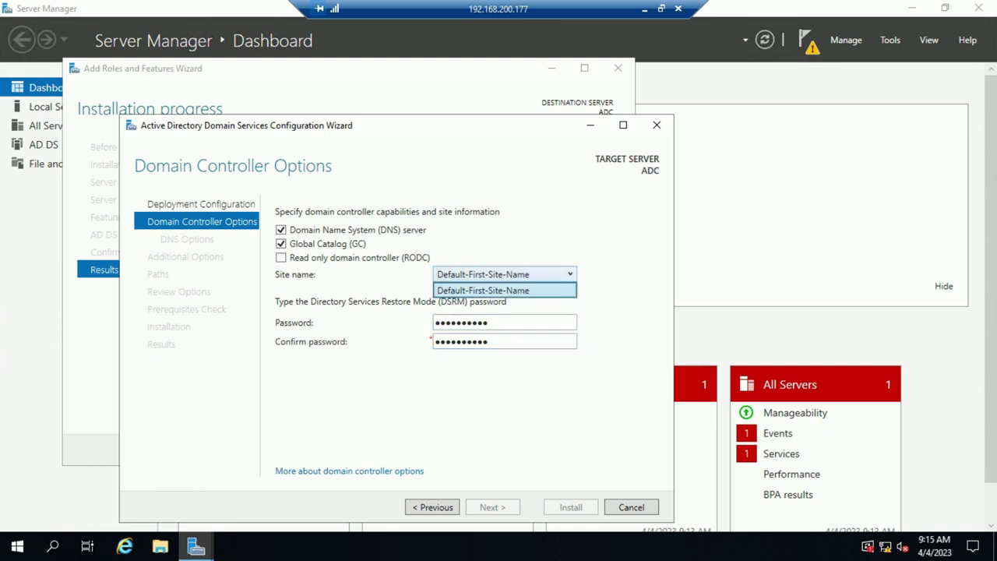
key("Return")
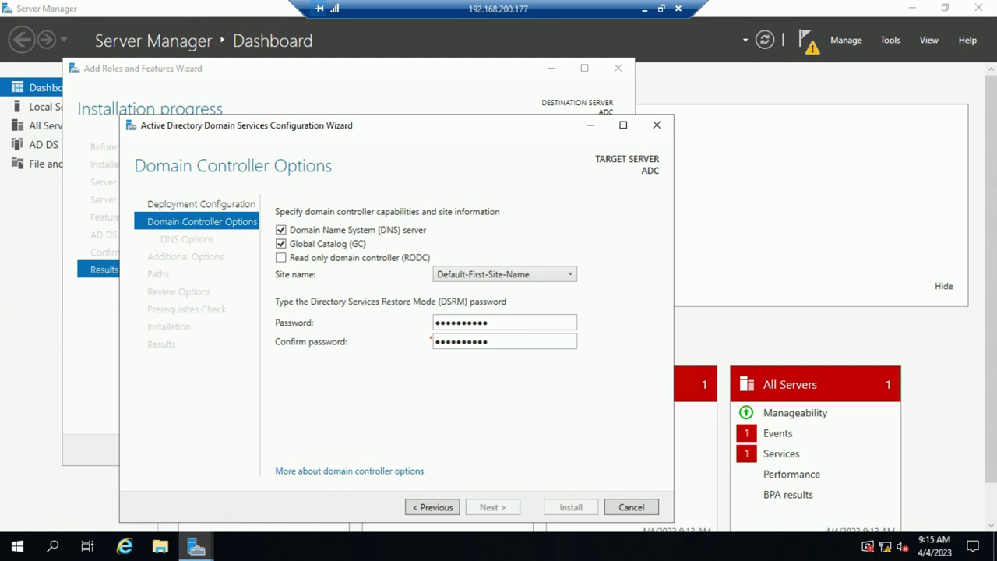
key("alt+Down")
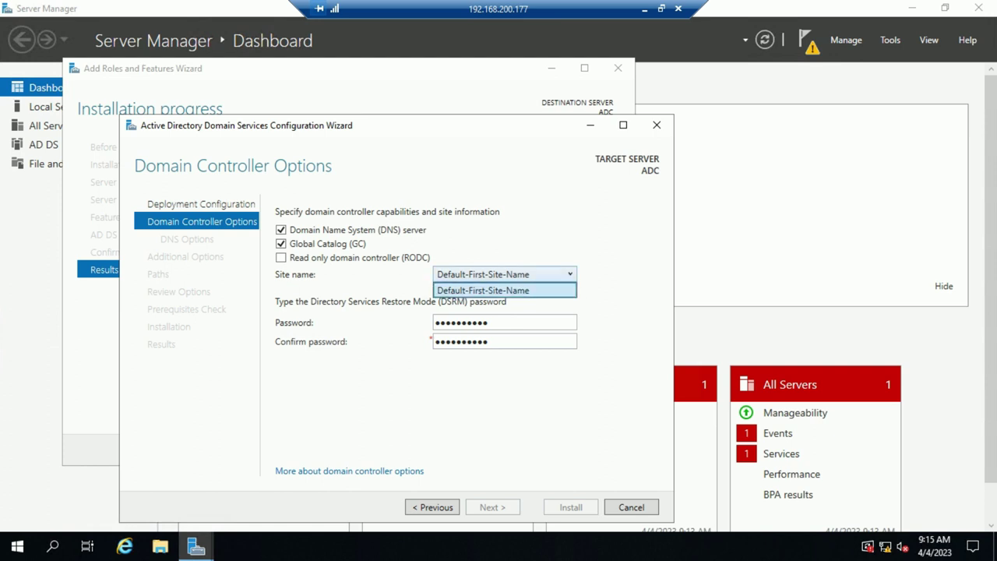
key("Return")
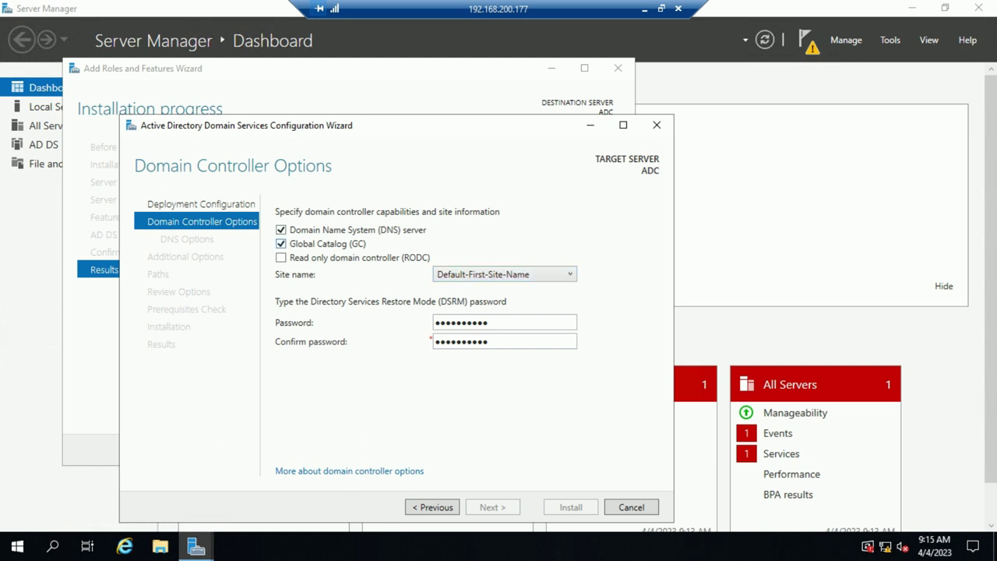
Retype the DSRM password and its matching confirmation
key("Tab")
key("shift+Tab")
type("*********")
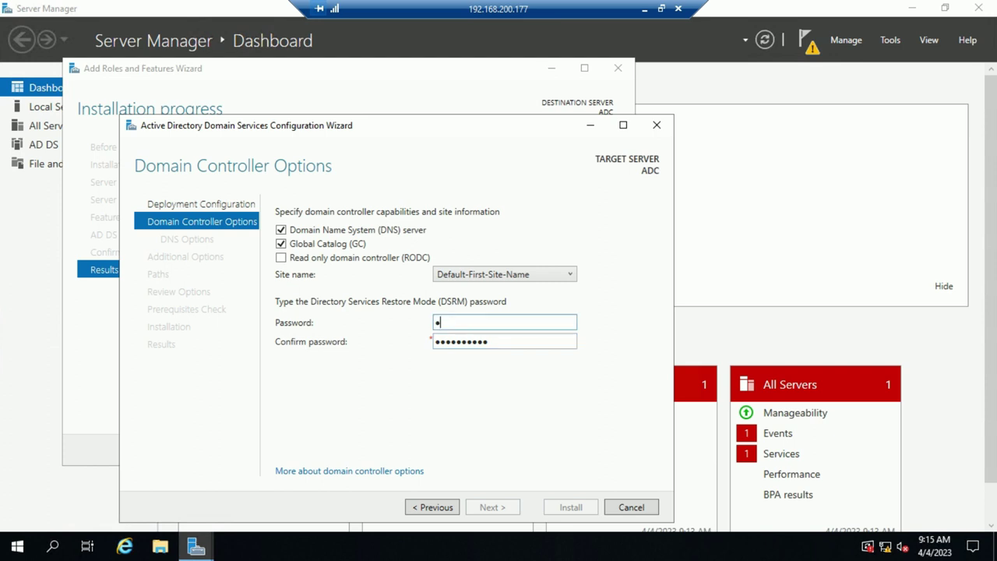
key("Tab")
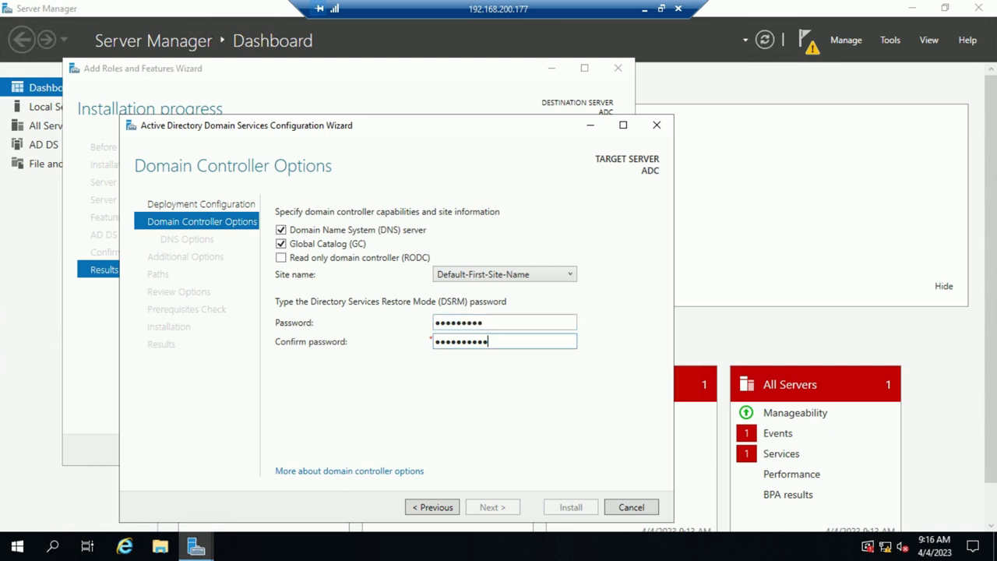
key("shift+Tab")
key("ctrl+a")
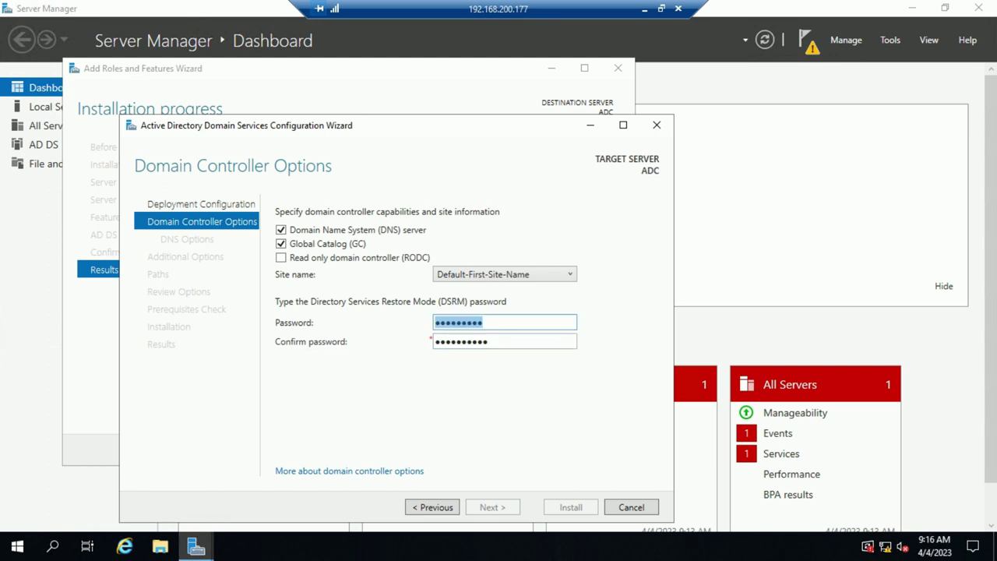
type("*********")
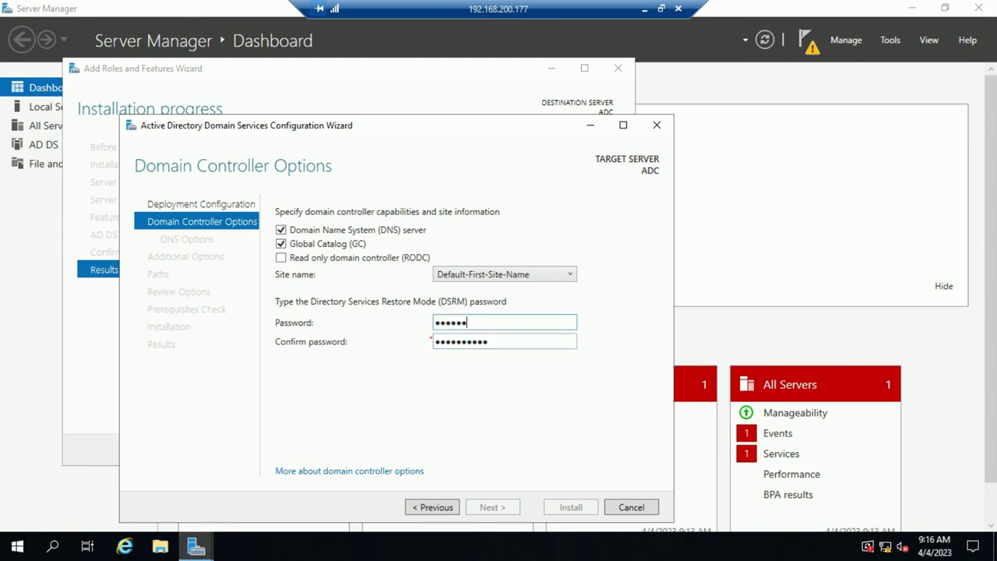
type("*")
key("Tab")
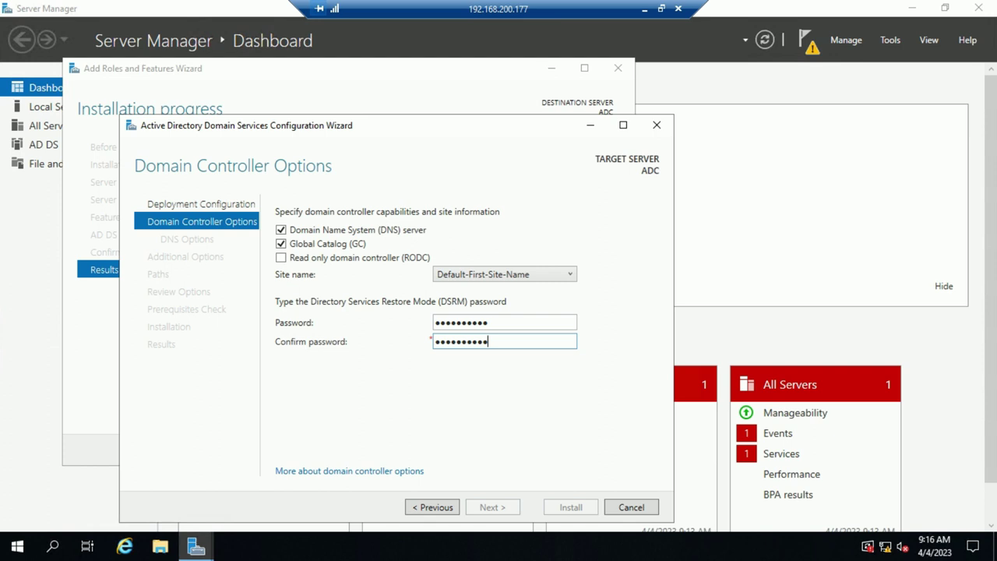
key("ctrl+a")
type("**********")
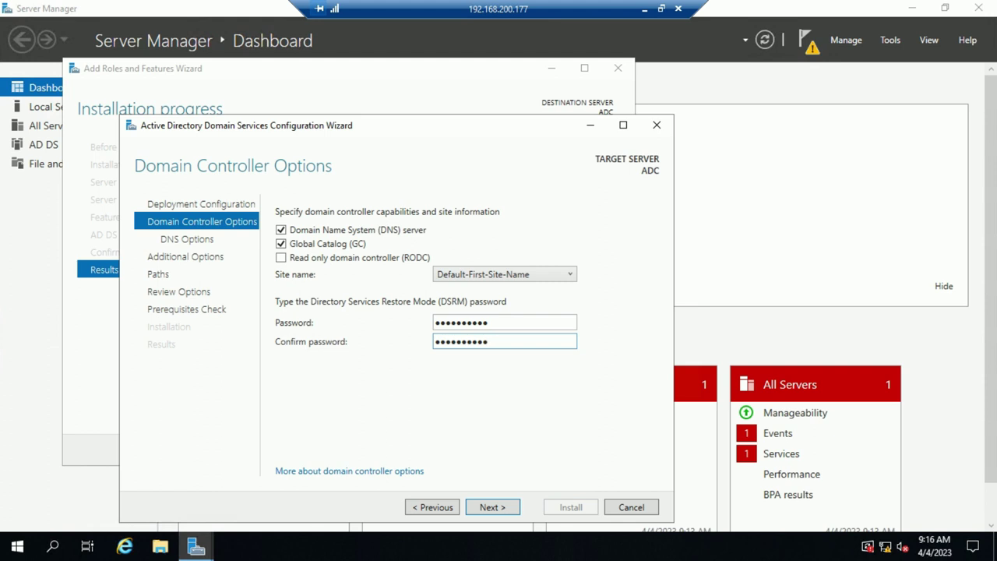
Advance the promotion wizard to DNS Options and close the completed Add Roles and Features wizard
key("Return")
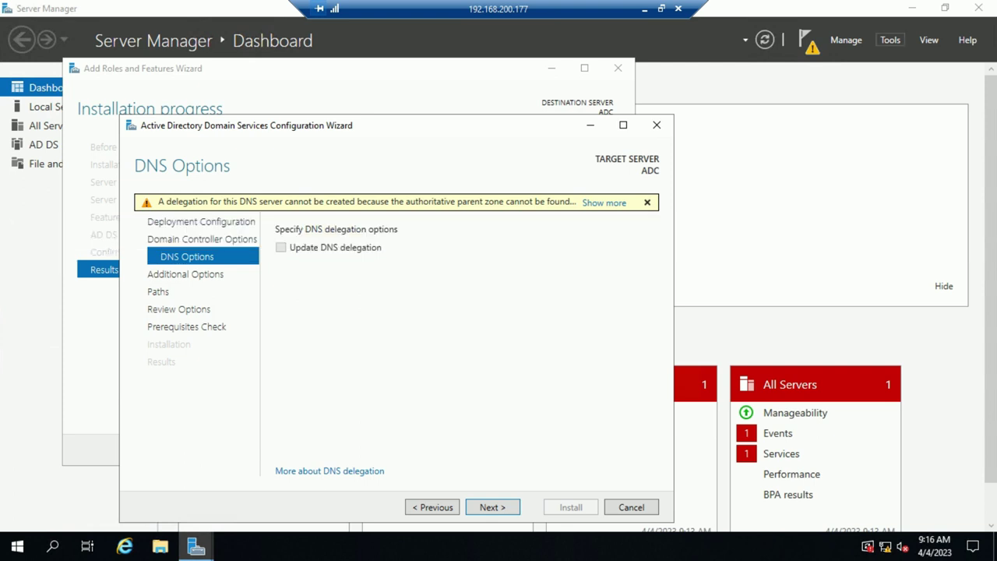
left_click(890, 39)
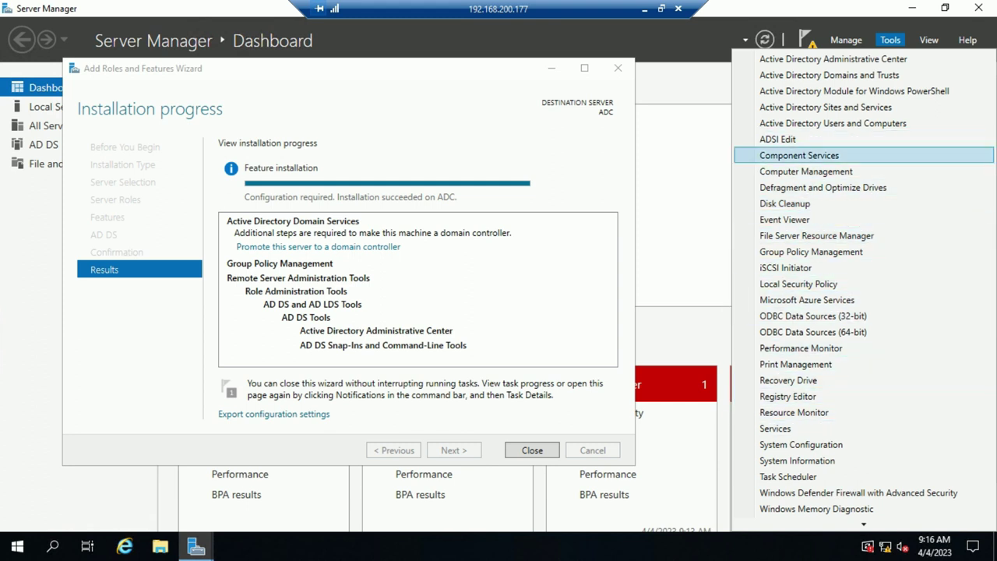
key("Escape")
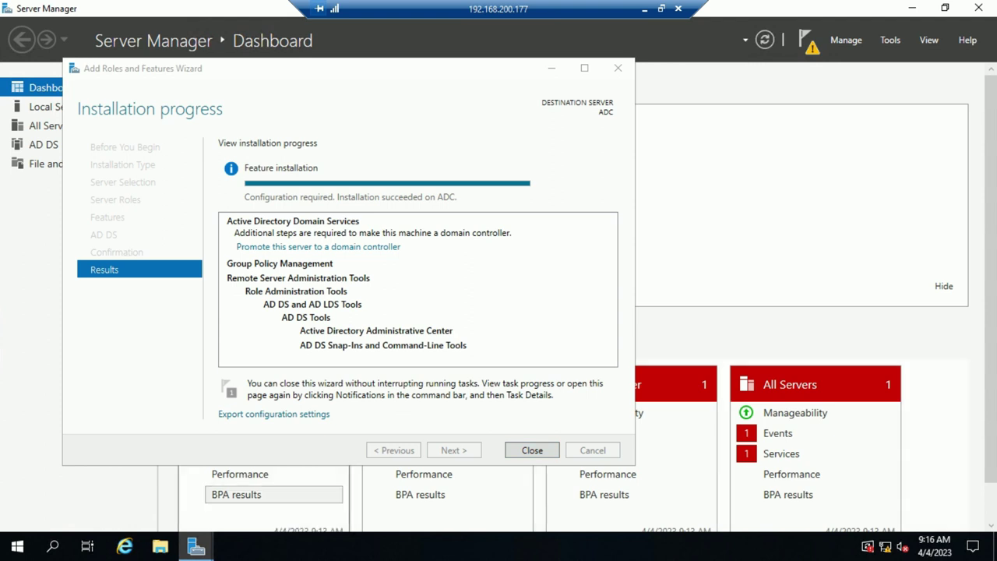
key("Return")
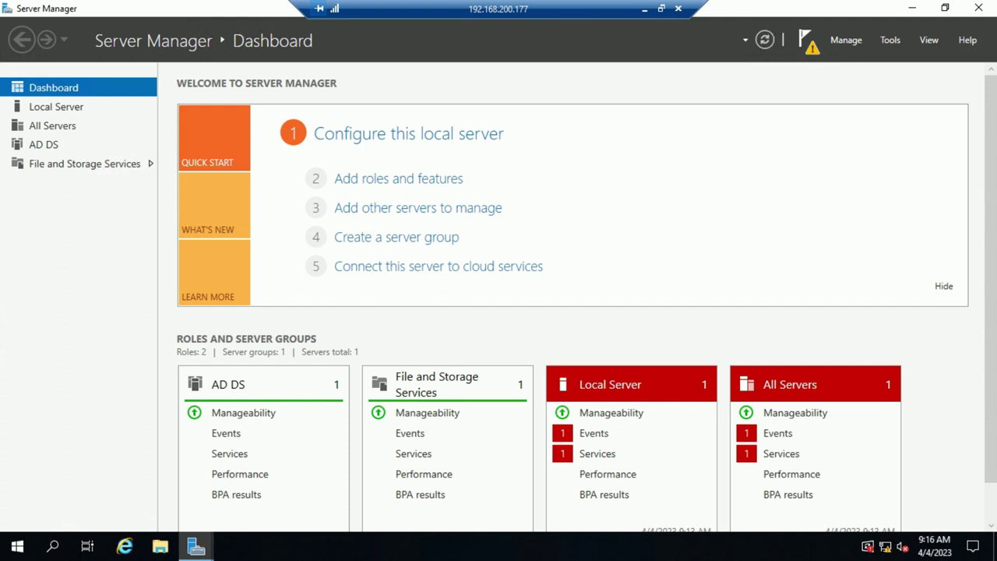
Reopen the promotion wizard from notifications, reach Additional Options, and tick Install from media
left_click(808, 40)
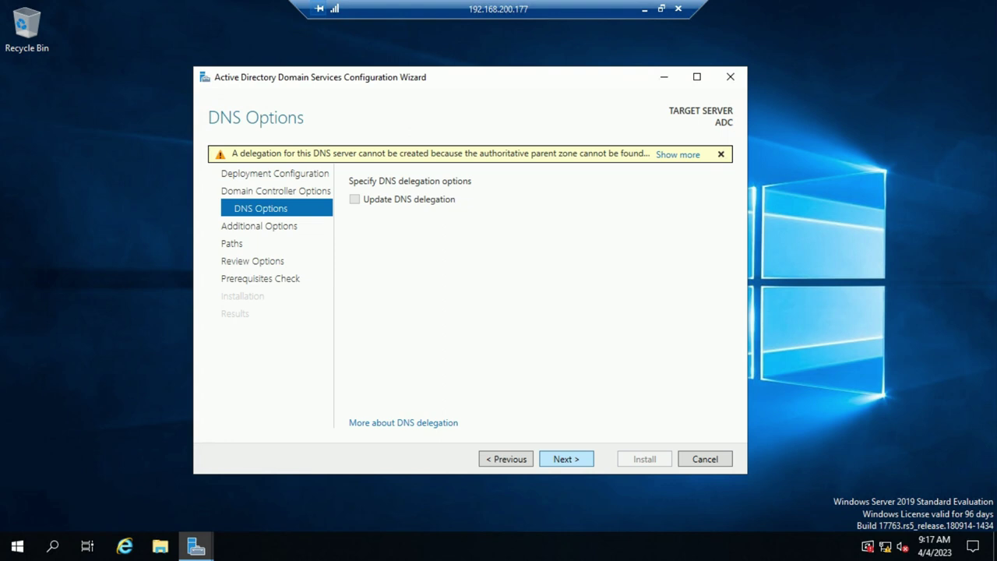
key("Return")
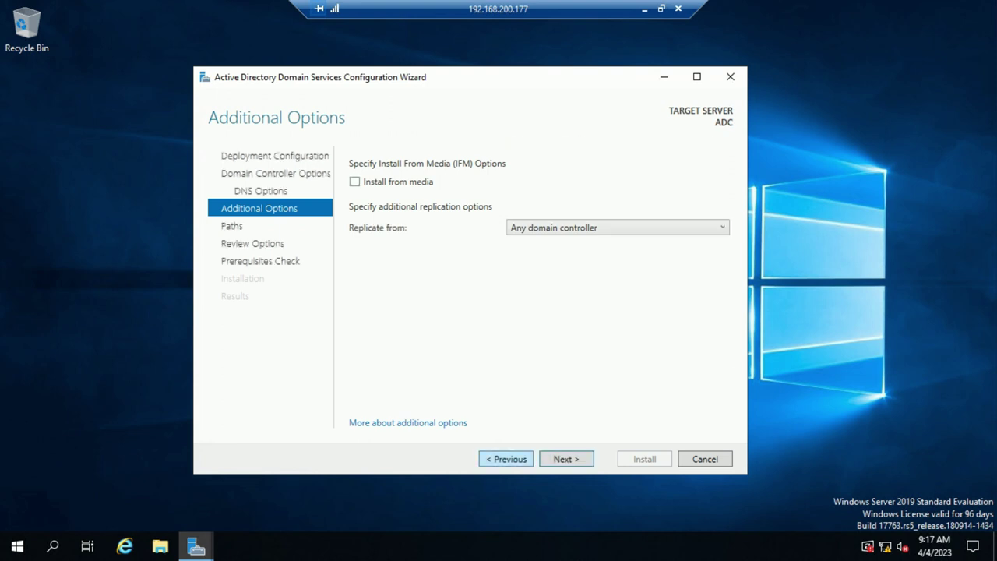
left_click(505, 458)
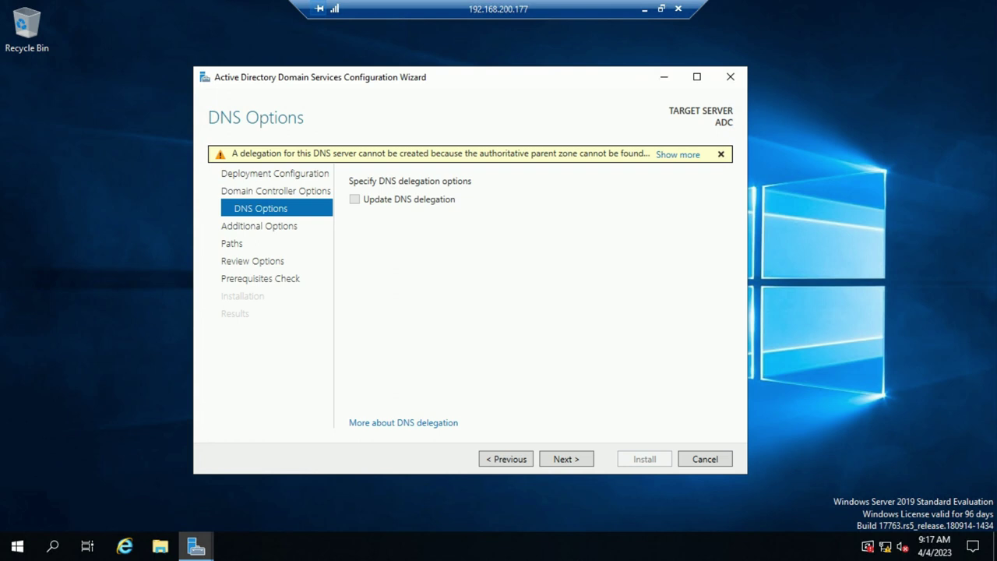
key("Return")
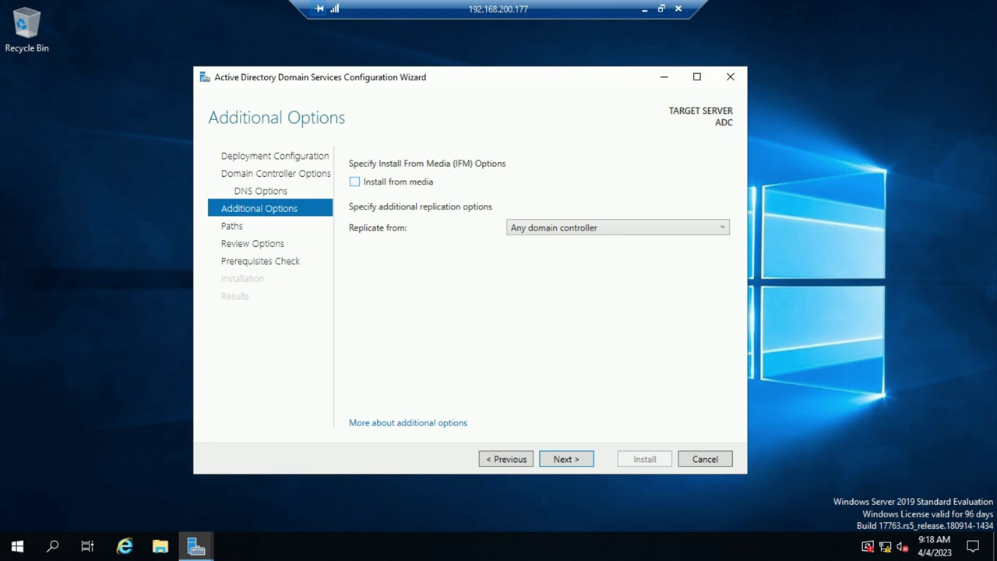
left_click(354, 181)
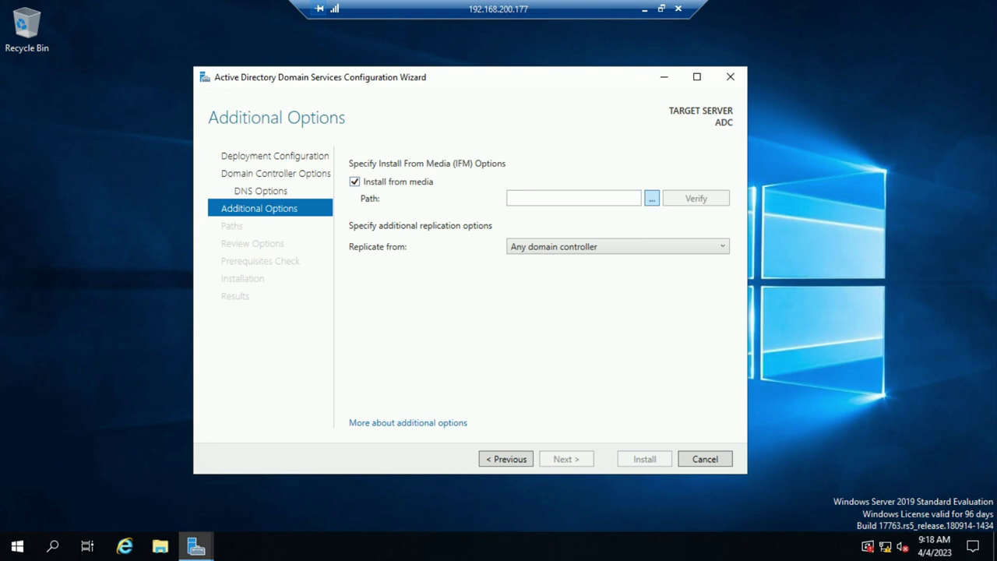
Browse to Local Disk (C:) and select the ifm folder as the media path
left_click(651, 198)
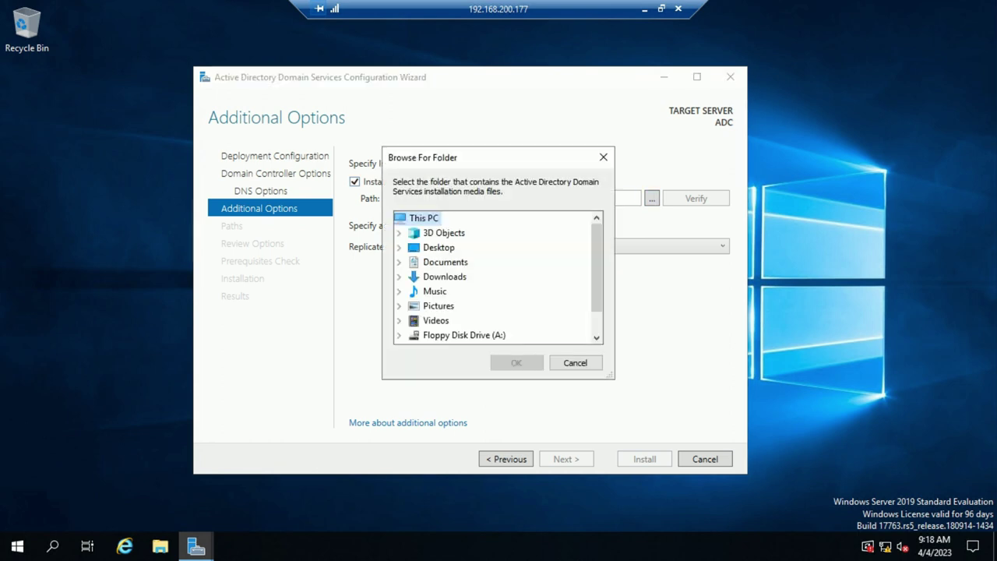
scroll(452, 324, "down", 1)
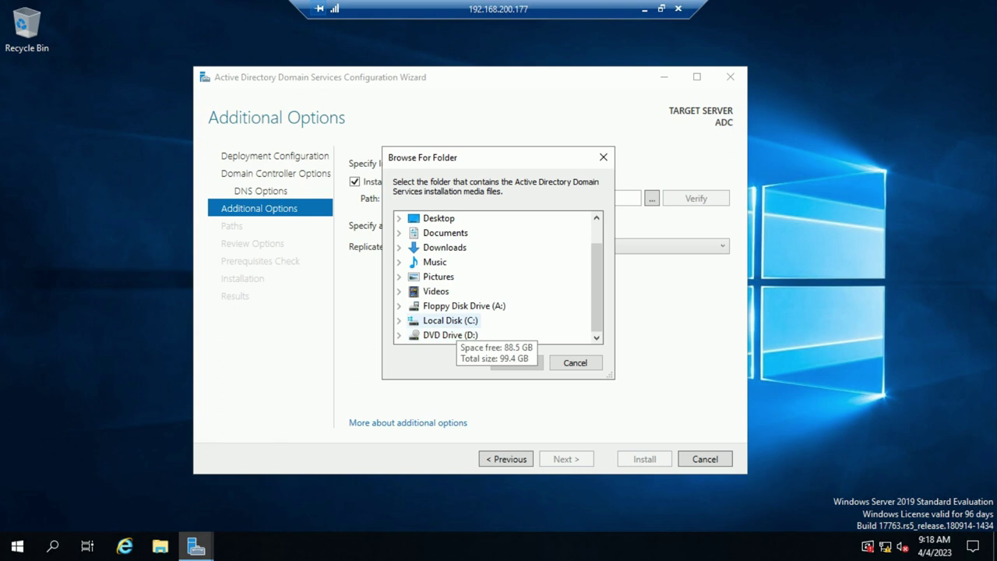
double_click(450, 320)
double_click(443, 246)
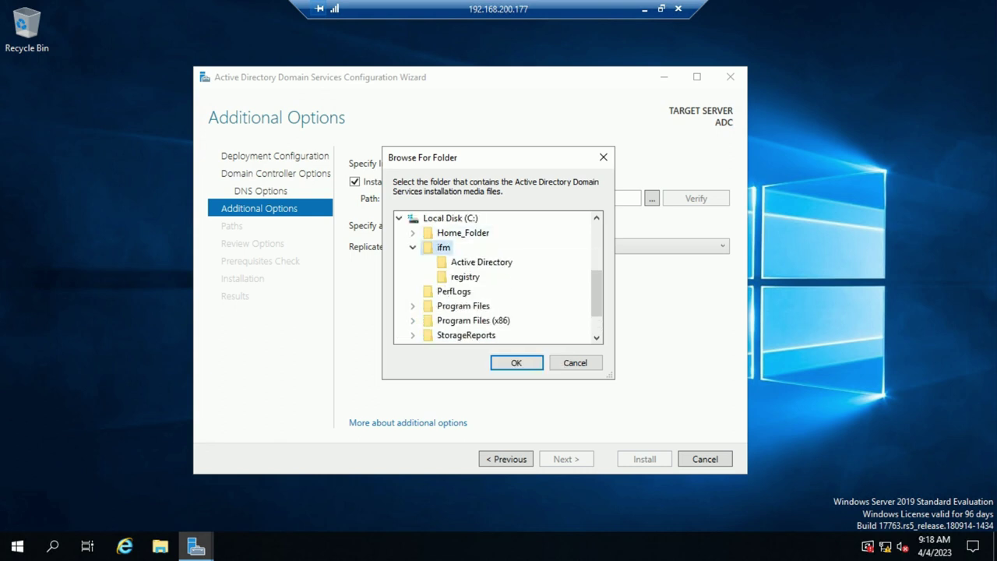
left_click(516, 362)
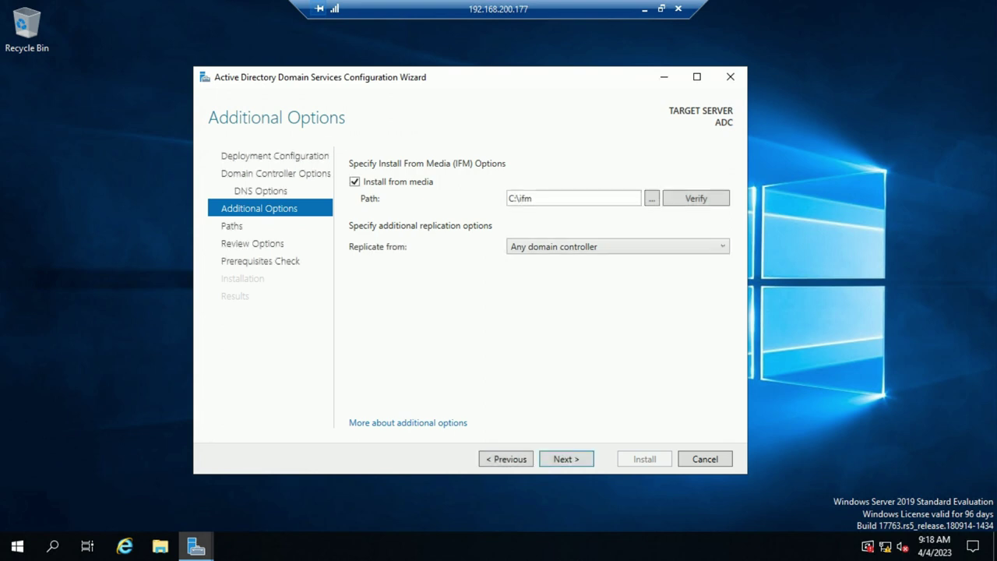
Choose DC2K19.techlab.local as the replication source, then switch to the 192.168.200.149 session
left_click(617, 246)
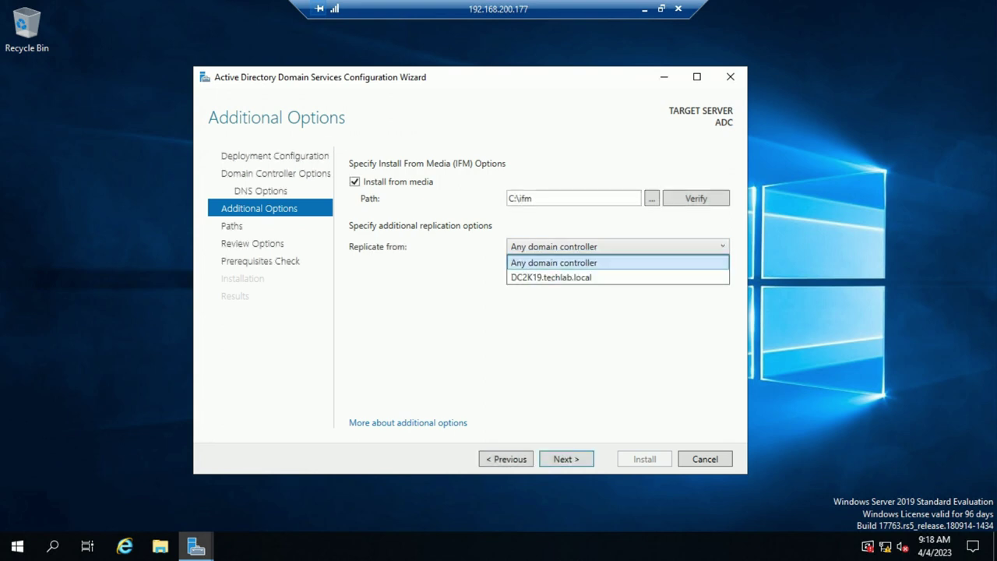
left_click(561, 260)
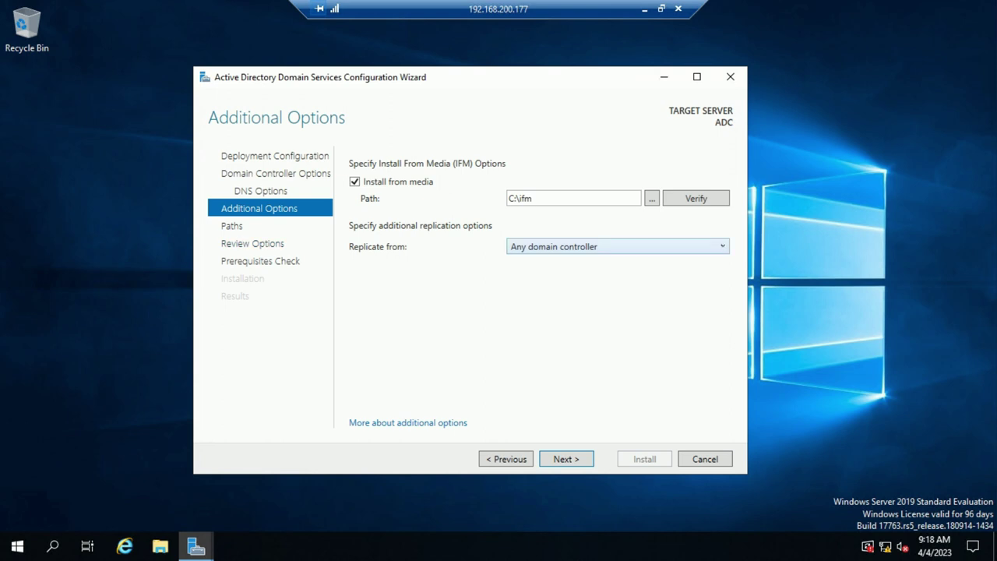
key("alt+Down")
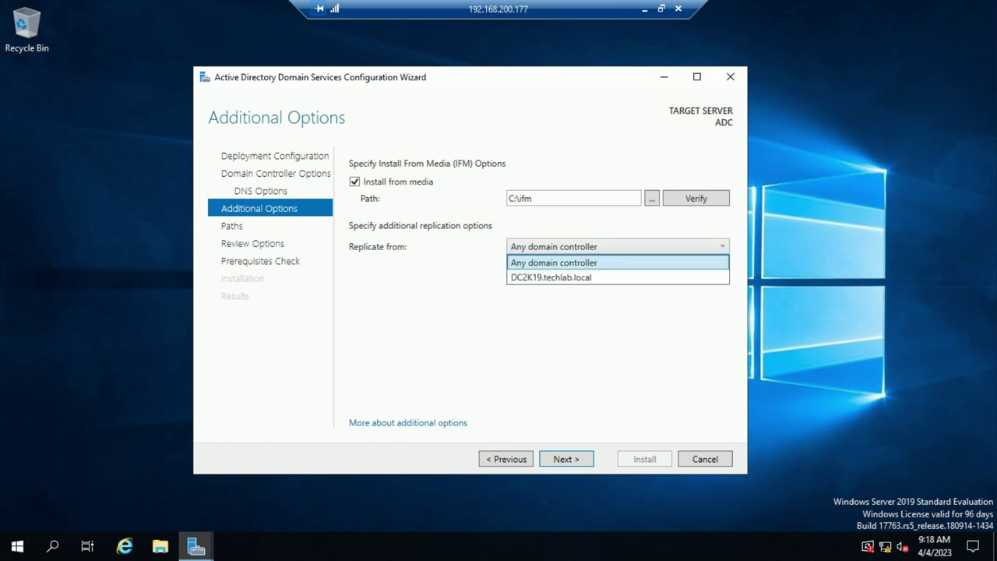
key("Down")
key("Up")
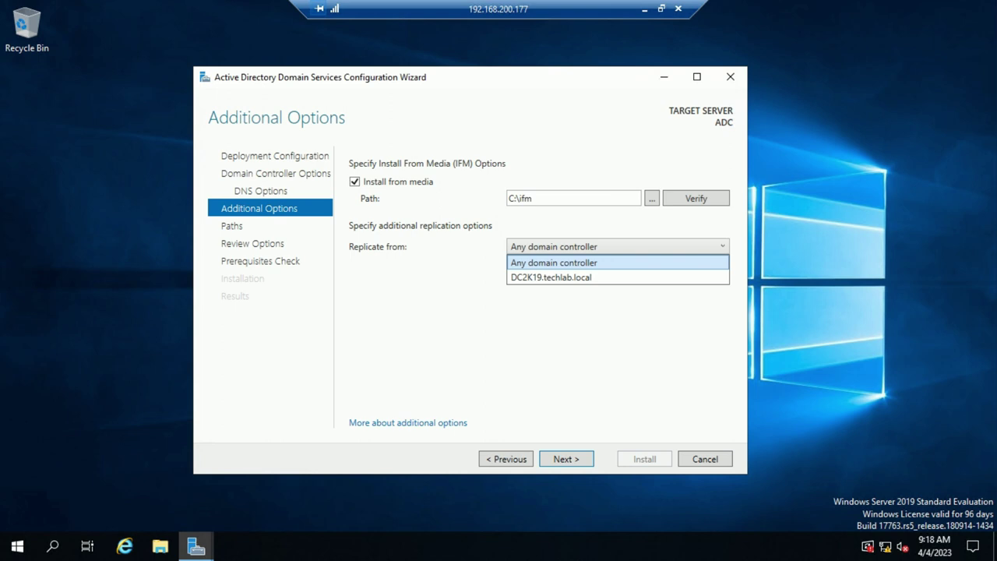
key("Down")
key("Return")
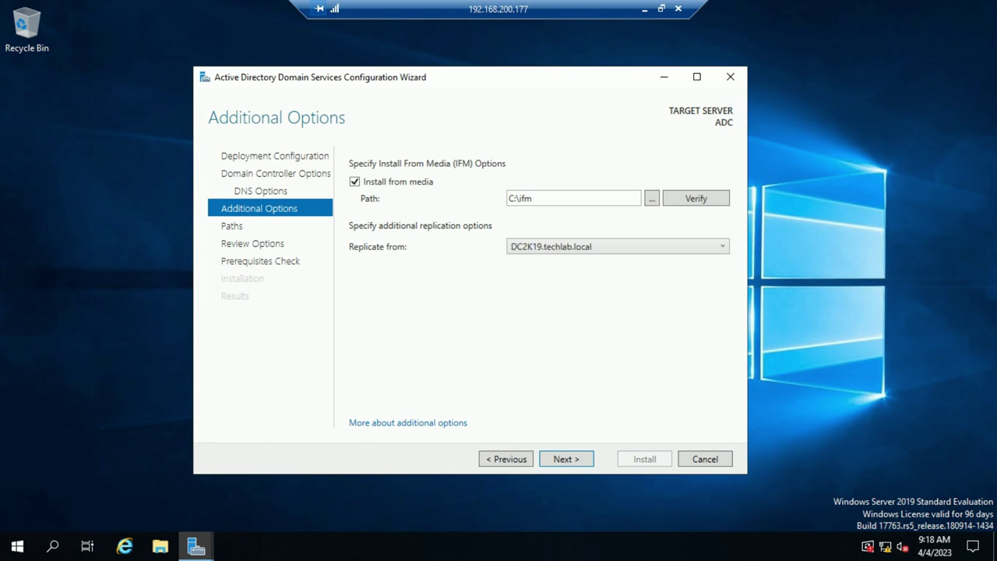
key("alt+Down")
key("Return")
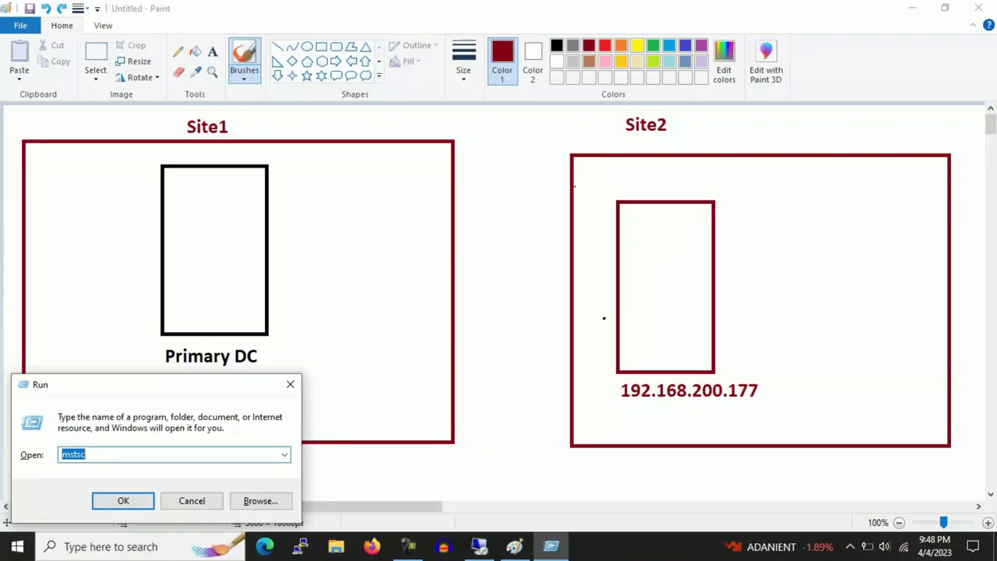
Draw two ellipses in Paint, one lower left and one on the right
key("Escape")
scroll(498, 303, "down", 10)
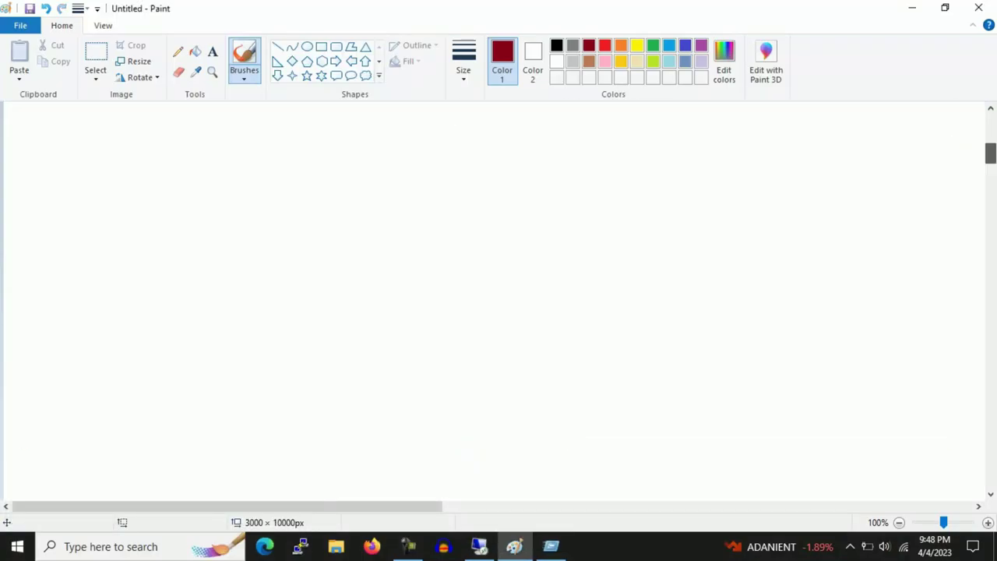
left_click(307, 46)
left_click_drag(317, 118, 561, 255)
left_click_drag(496, 192, 222, 305)
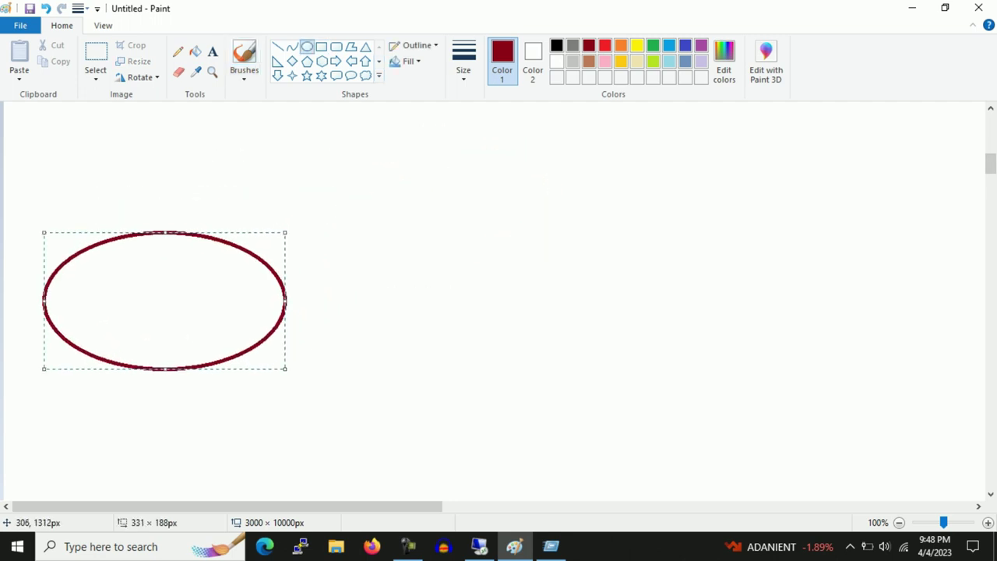
mouse_move(639, 171)
left_mouse_down()
mouse_move(908, 336)
mouse_move(908, 364)
left_mouse_up()
left_click(490, 437)
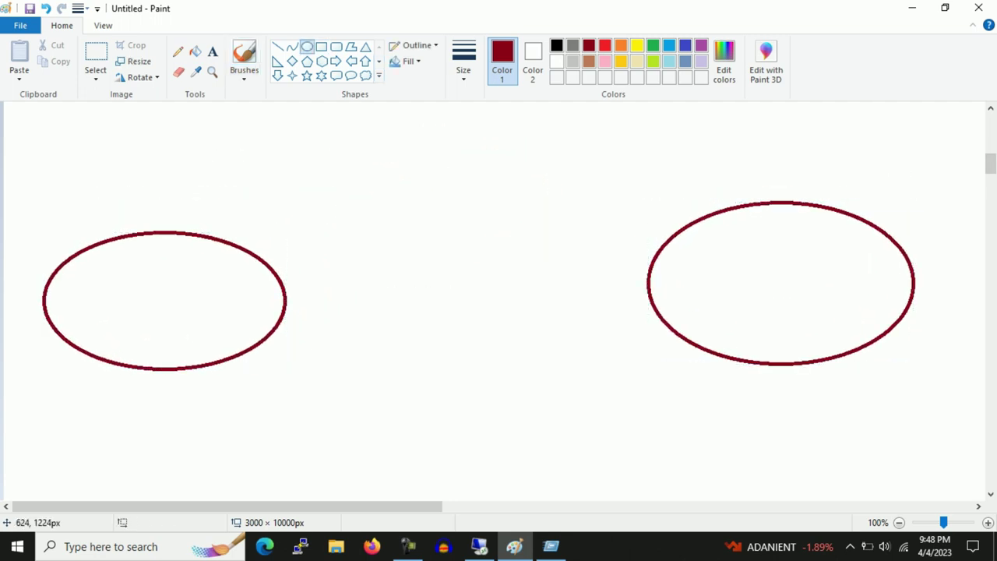
Label the left ellipse Delhi and the right ellipse US
left_click(212, 51)
left_click_drag(101, 197, 309, 224)
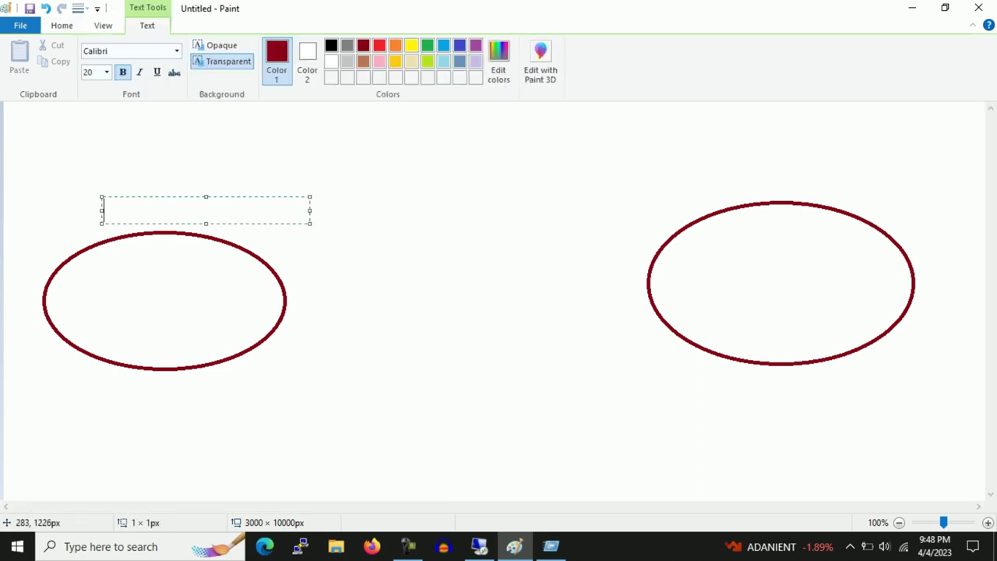
type("Delhi")
key("ctrl+a")
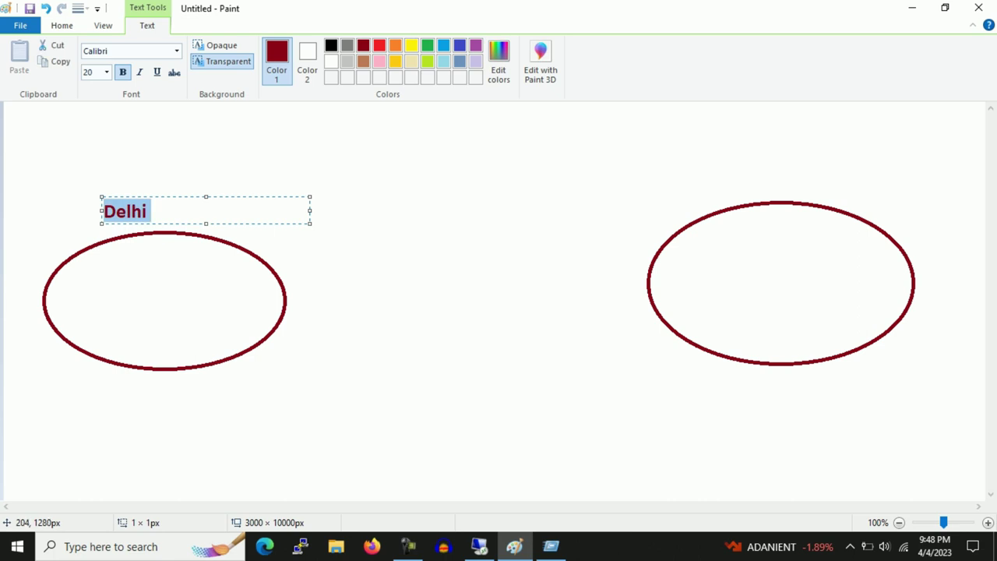
left_click(744, 163)
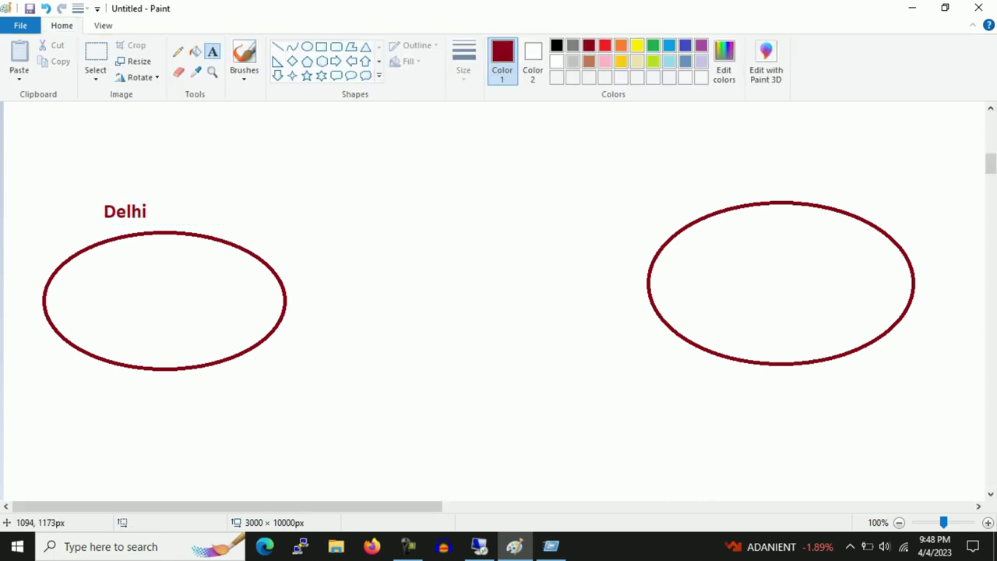
left_click(745, 163)
type("US")
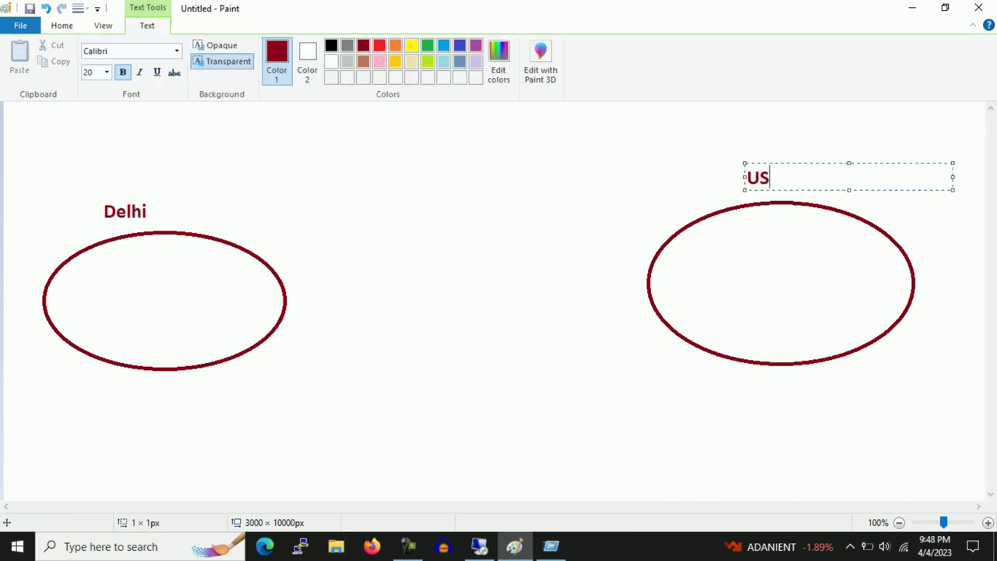
left_click(564, 212)
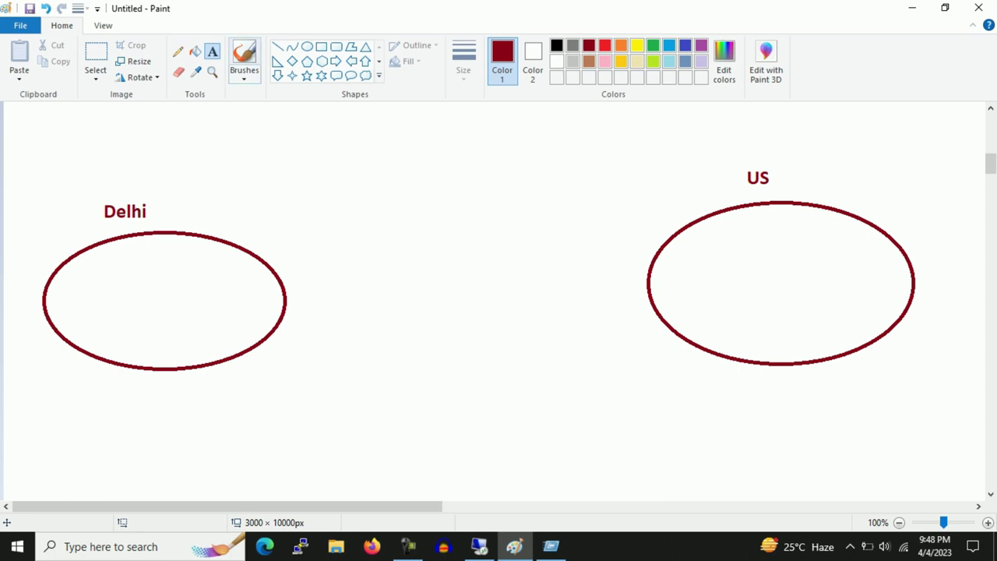
Draw a rectangle inside each of the Delhi and US ellipses
left_click(321, 47)
left_click_drag(112, 255, 156, 333)
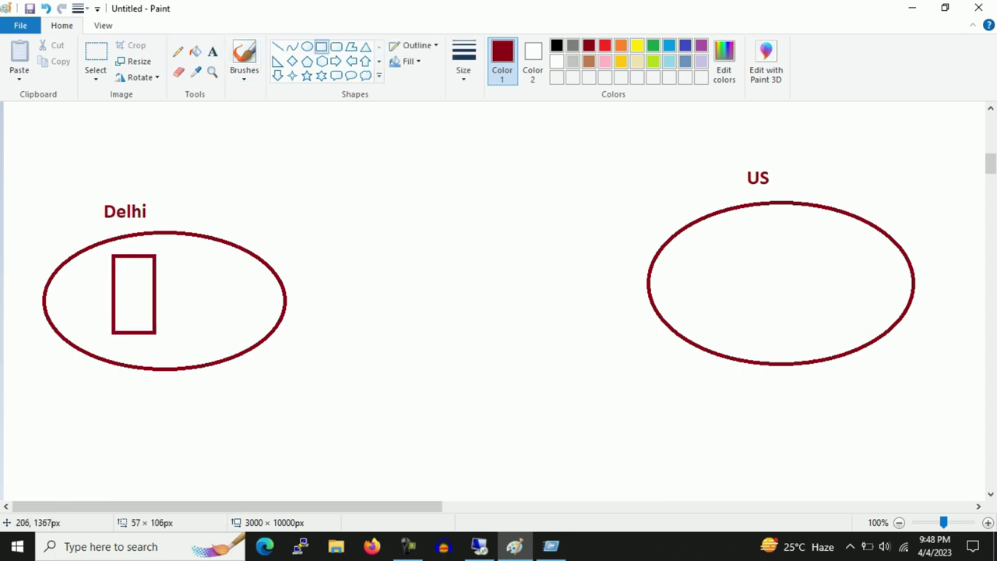
left_click_drag(724, 228, 768, 322)
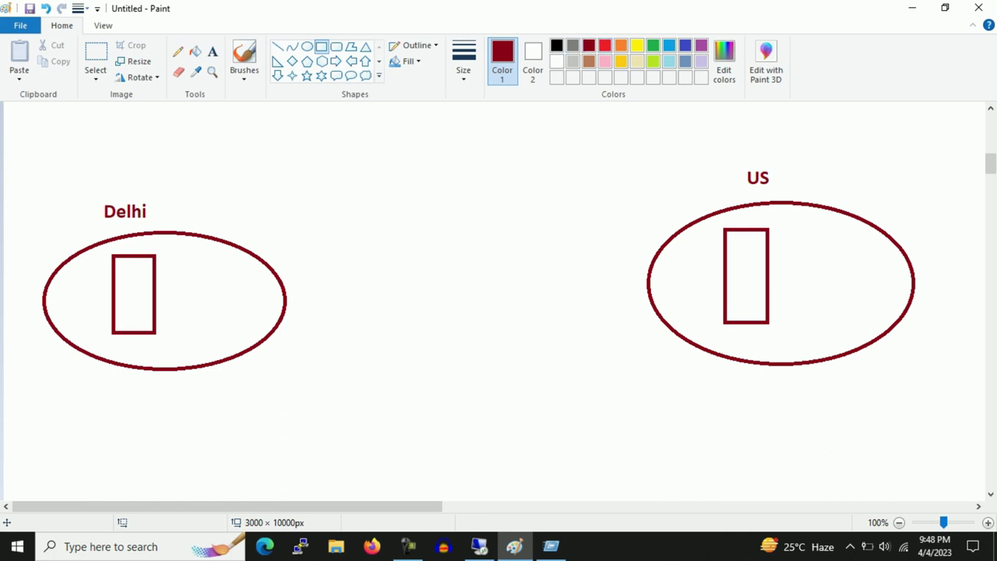
left_click(604, 45)
Draw a red ellipse at the top centre and label it Chennai
left_click(307, 47)
mouse_move(322, 138)
left_mouse_down()
mouse_move(561, 283)
mouse_move(501, 258)
left_mouse_up()
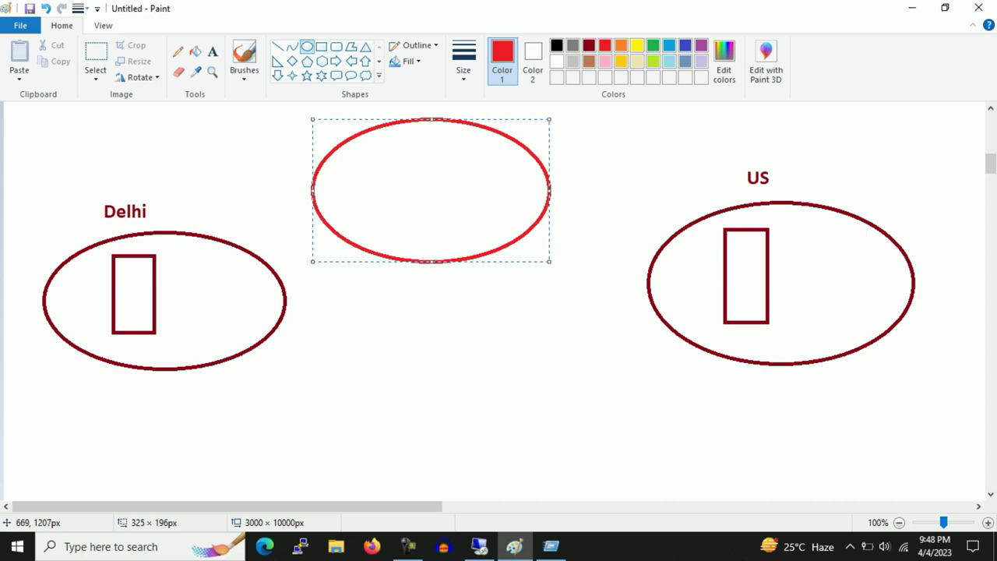
left_click(212, 52)
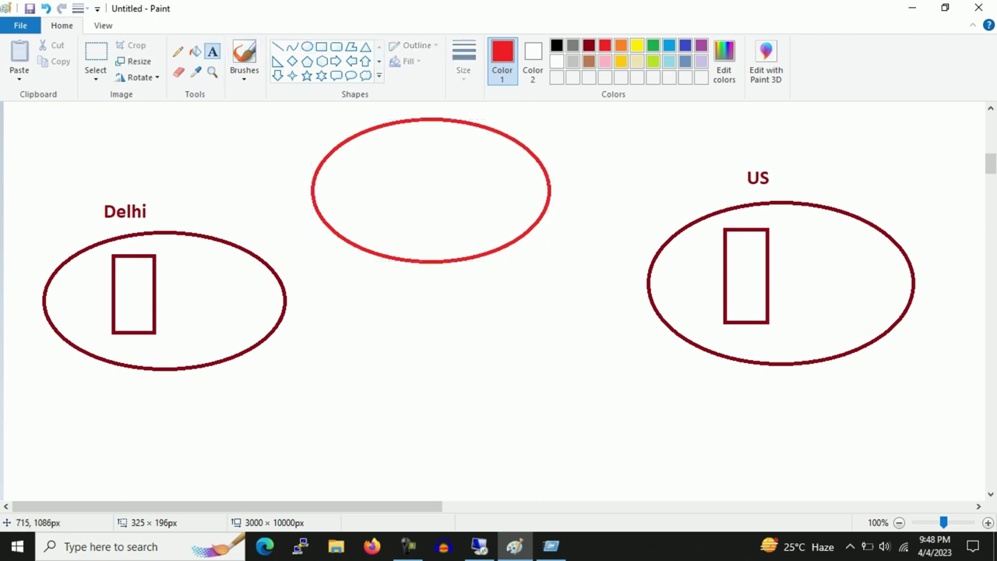
left_click(523, 105)
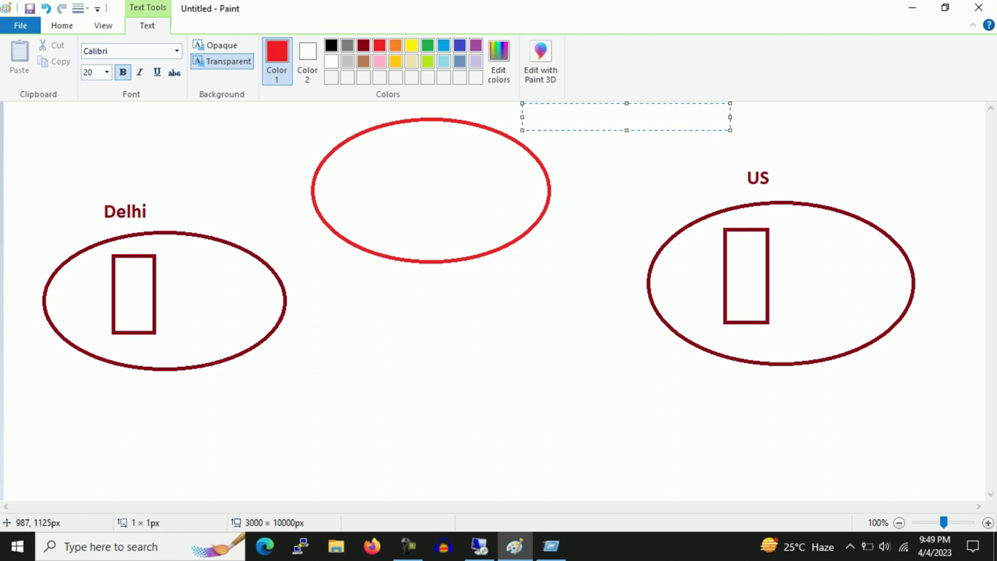
type("cHE")
key("BackSpace")
key("BackSpace")
key("BackSpace")
type("Chennai")
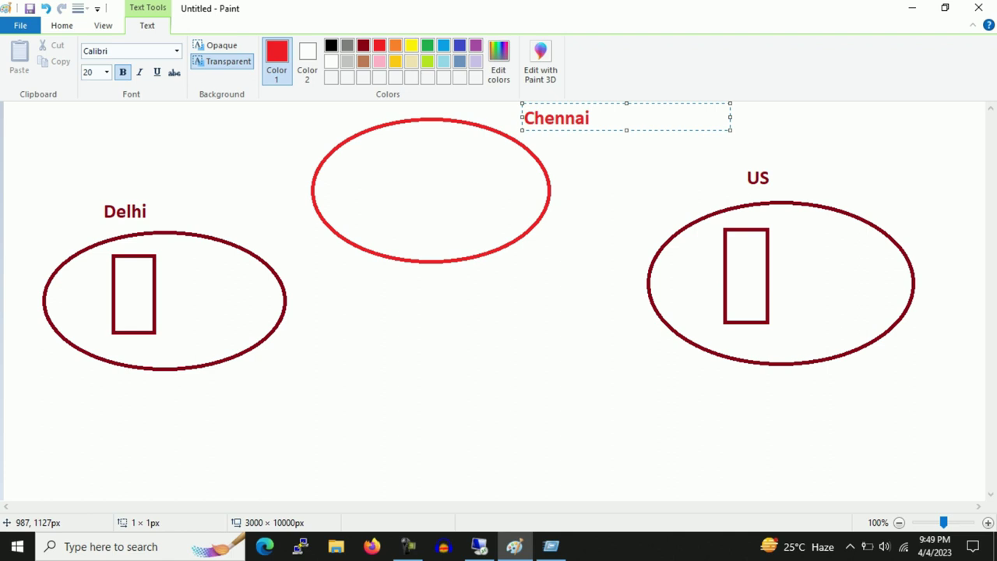
left_click(530, 265)
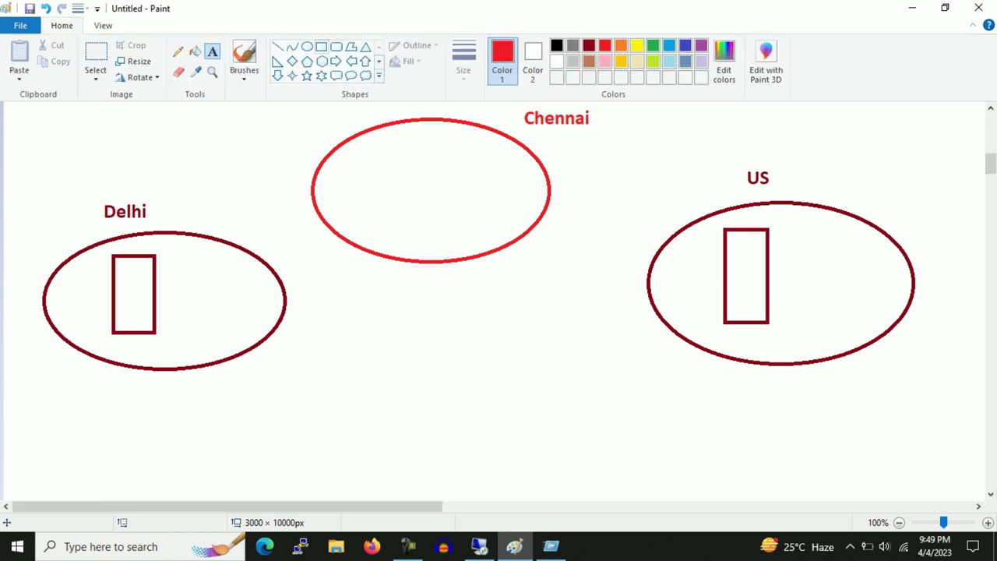
Draw a rectangle inside the Chennai ellipse and brush an arrow pointing at it
left_click(321, 46)
mouse_move(373, 151)
left_mouse_down()
mouse_move(427, 241)
mouse_move(426, 232)
left_mouse_up()
key("Escape")
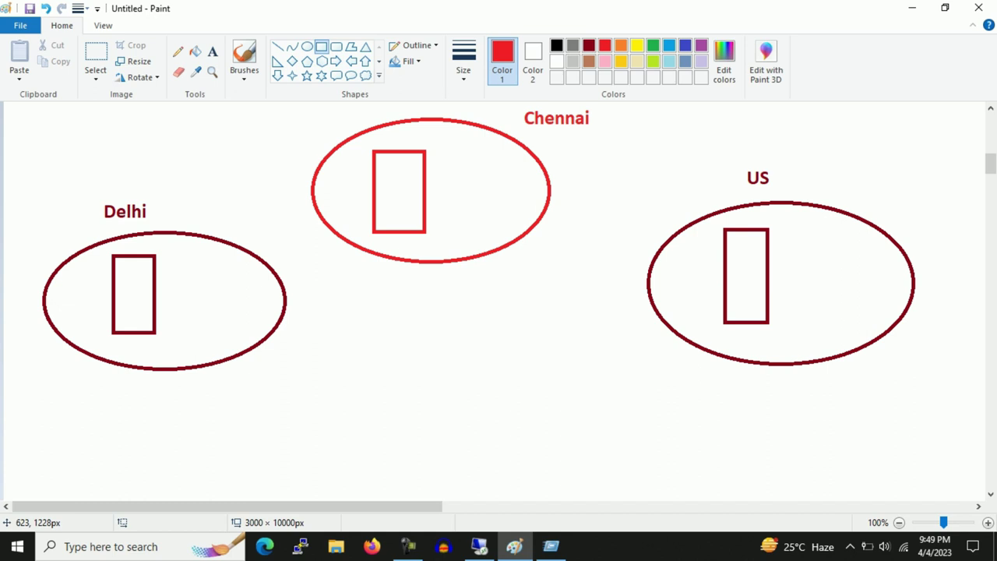
left_click(244, 58)
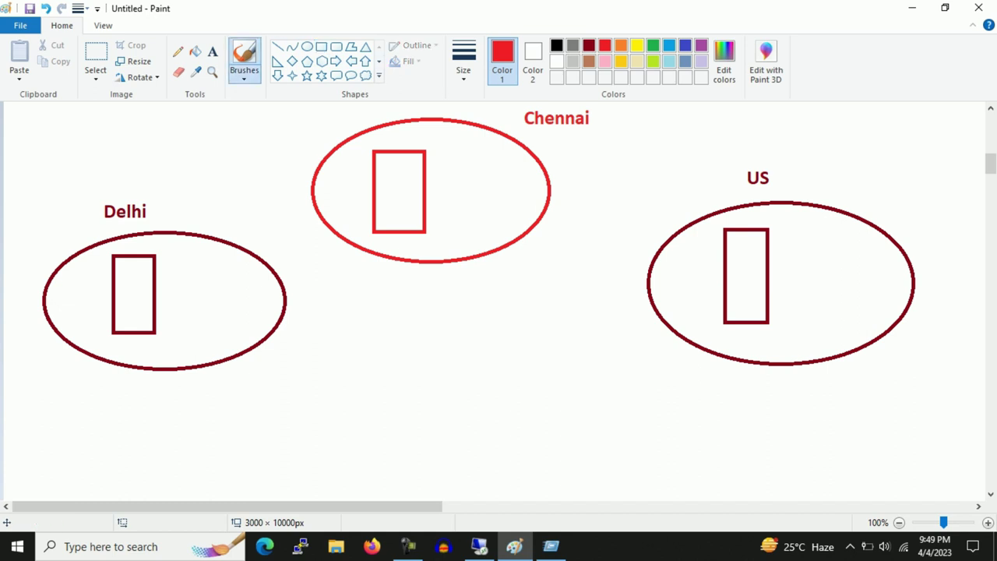
left_click_drag(473, 150, 426, 183)
mouse_move(436, 161)
left_mouse_down()
mouse_move(427, 179)
mouse_move(439, 193)
left_mouse_up()
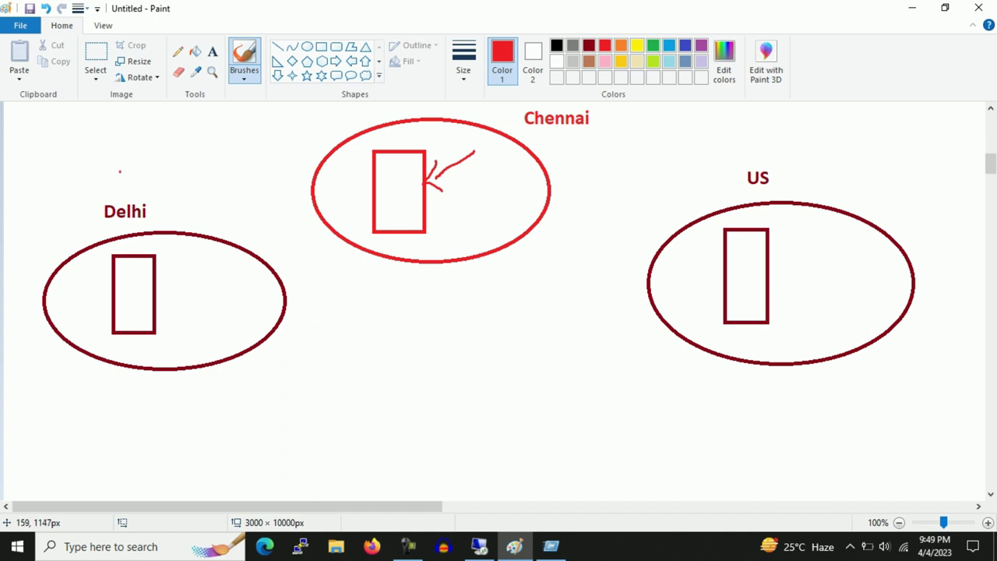
Draw check marks near Delhi and US, then undo both
left_click_drag(119, 170, 200, 138)
mouse_move(691, 153)
left_mouse_down()
mouse_move(691, 185)
mouse_move(765, 155)
left_mouse_up()
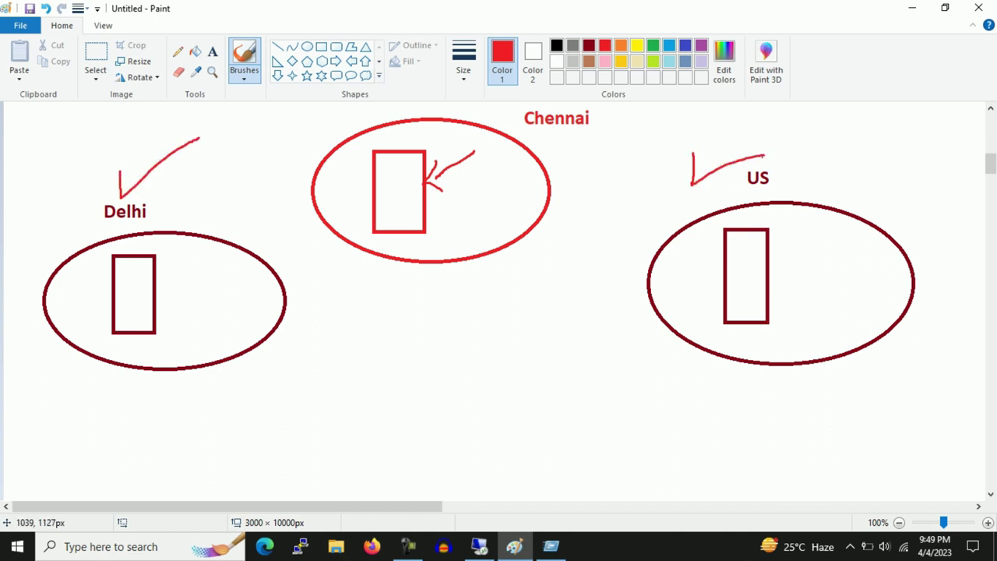
key("ctrl+z")
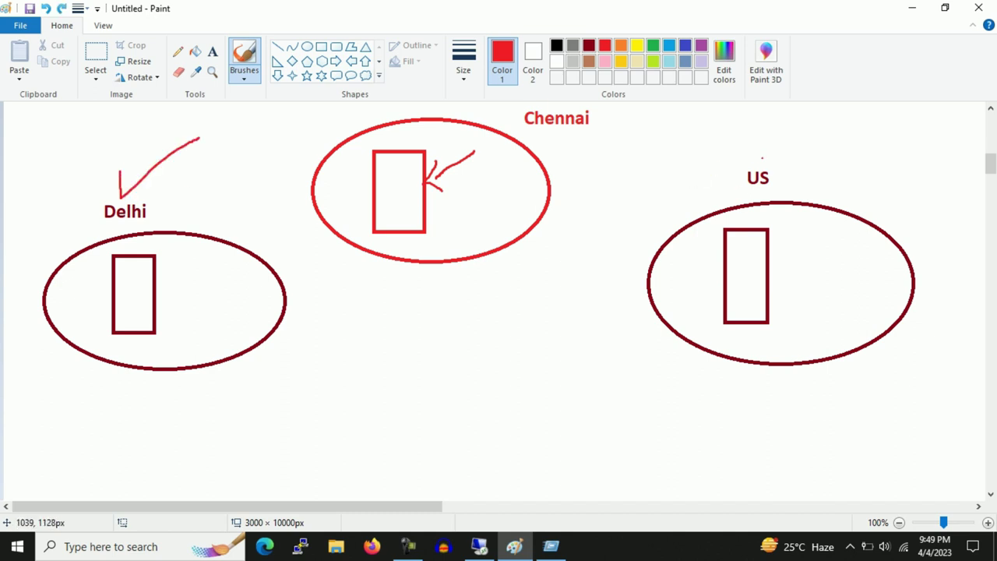
key("ctrl+z")
left_click(211, 52)
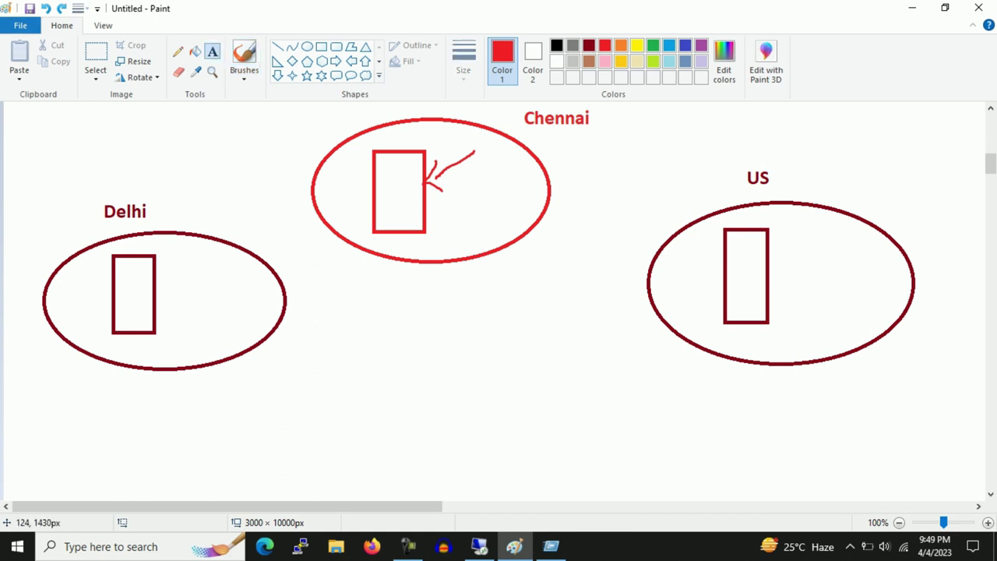
Label the Delhi and US ellipses delhiDC.techlab.local and usdc.techlab.local
left_click(92, 367)
type("delhiDC")
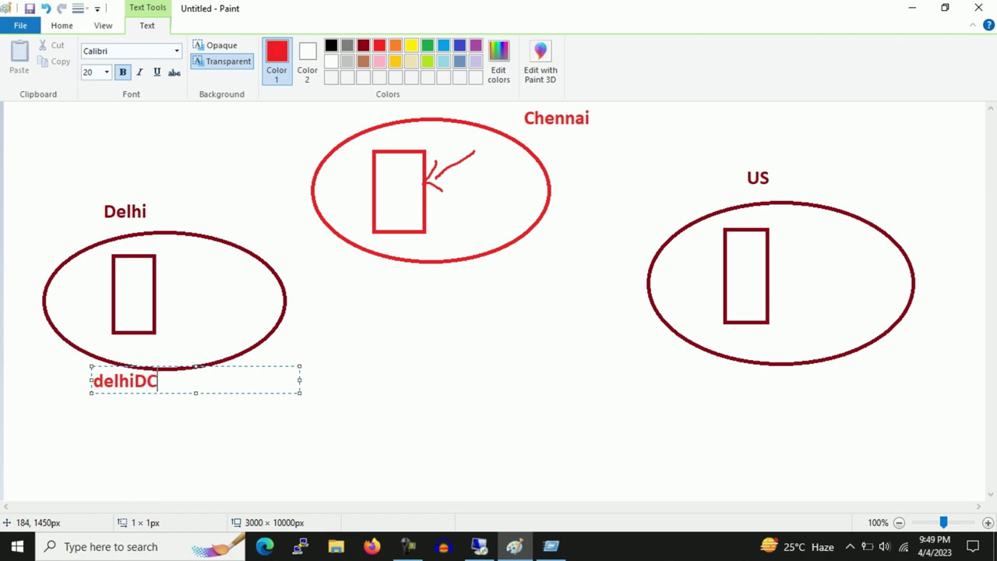
type(".techlab.")
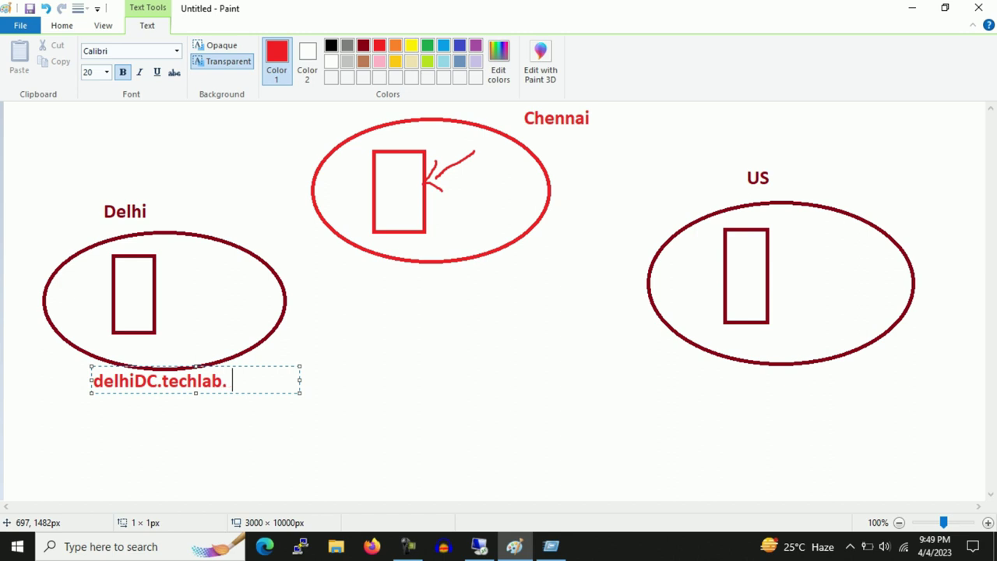
key("BackSpace")
type("local")
left_click(720, 358)
left_click(720, 358)
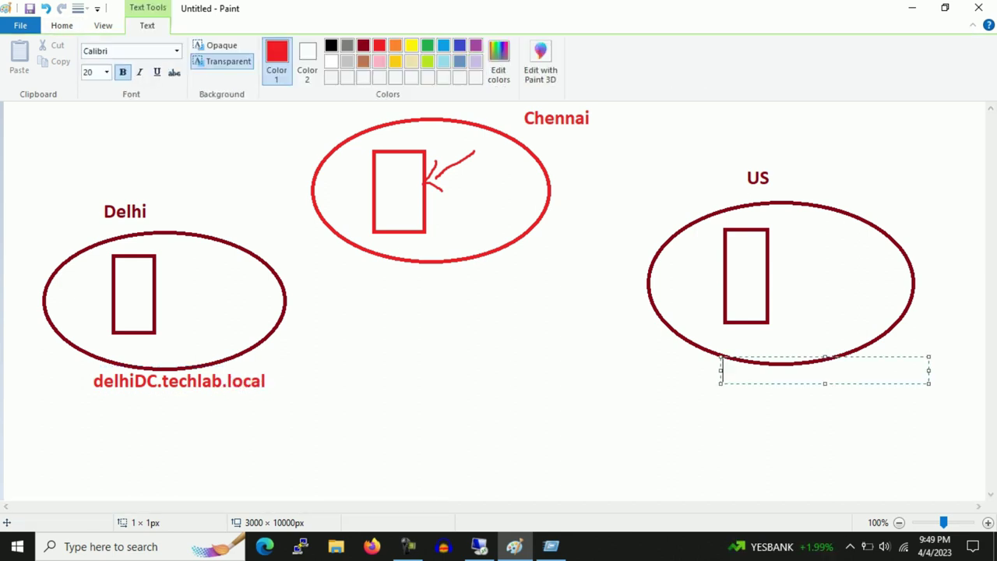
type("us")
type("dc")
type(".tech")
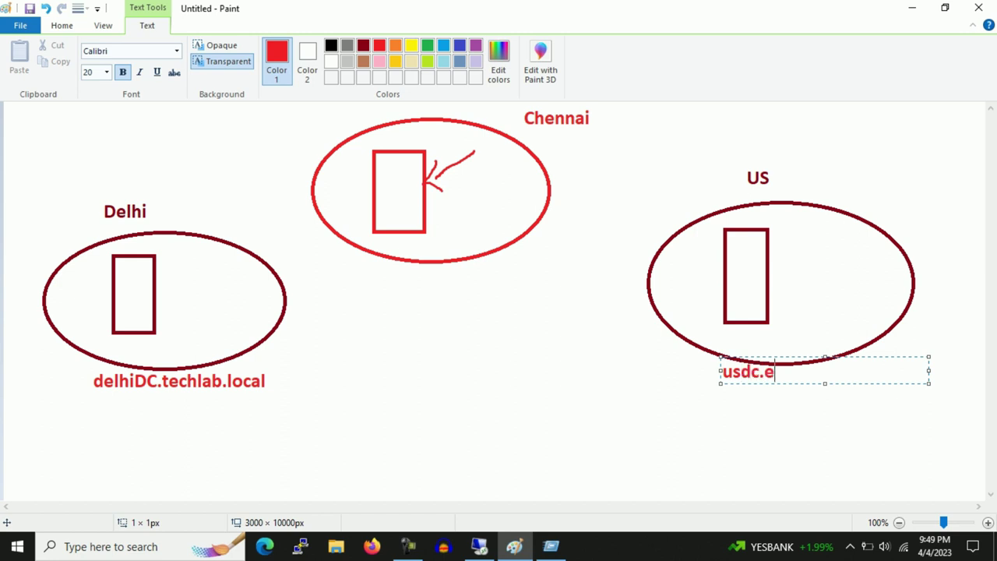
type("lab.local")
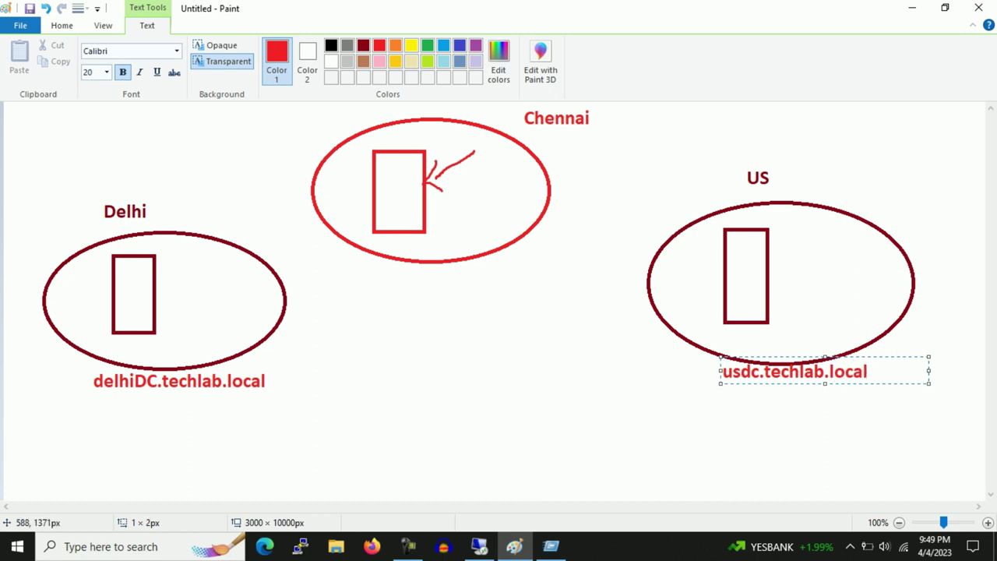
left_click(384, 226)
Type the chennaidc.techlab.local label below the Chennai ellipse
left_click(373, 261)
type("ca")
key("BackSpace")
type("hennal")
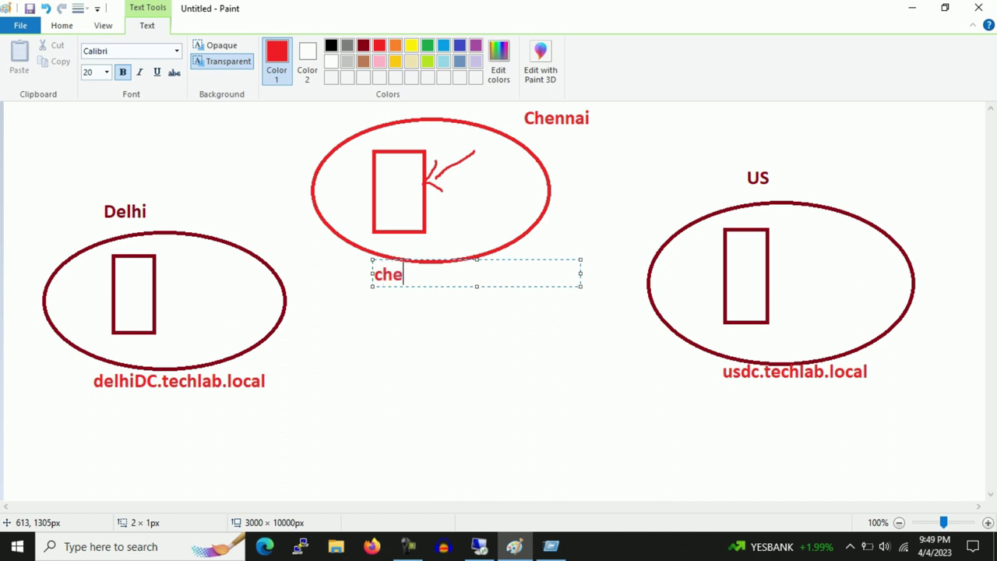
key("BackSpace")
type("if")
key("BackSpace")
type("dc.techlab.local")
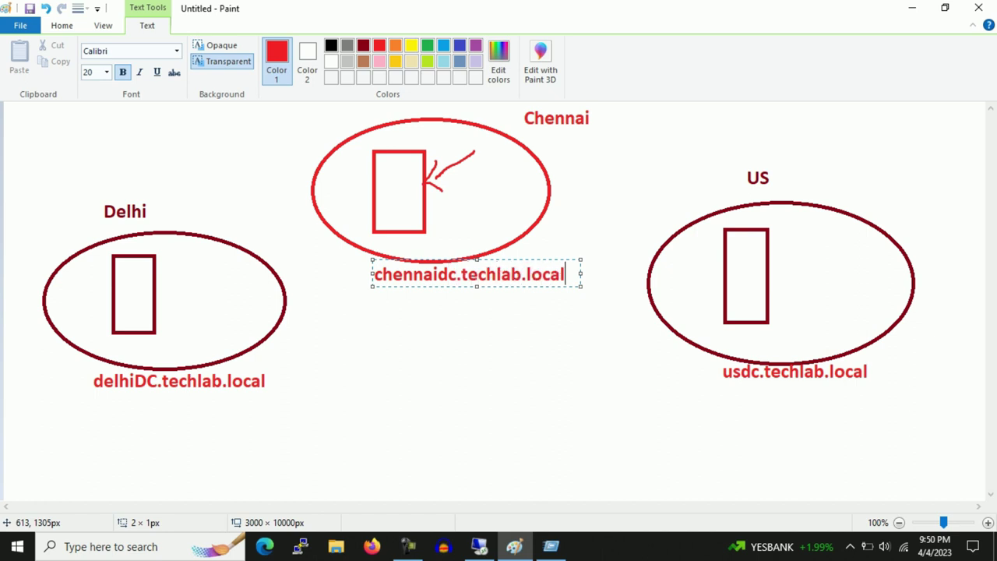
Draw a red arrow from the Chennai rectangle to the Delhi ellipse
left_click(310, 123)
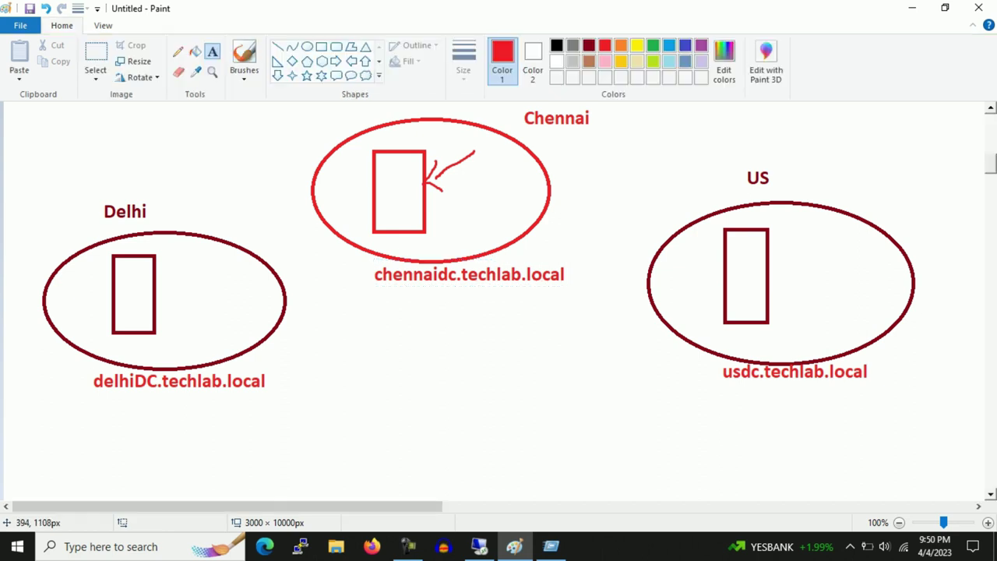
left_click(244, 56)
mouse_move(436, 136)
left_mouse_down()
mouse_move(337, 196)
mouse_move(464, 131)
mouse_move(438, 134)
left_mouse_up()
key("ctrl+z")
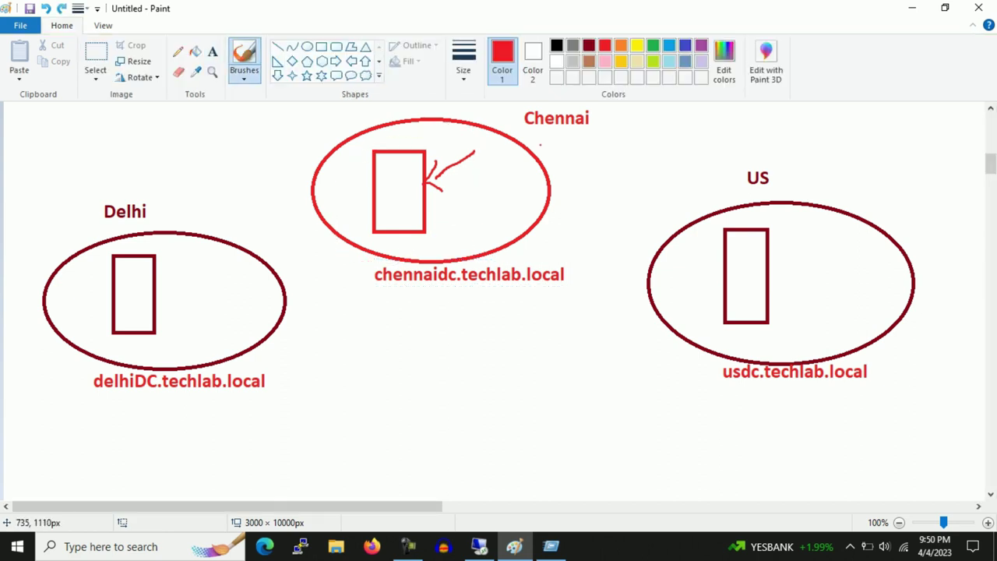
mouse_move(389, 198)
left_mouse_down()
mouse_move(348, 187)
mouse_move(251, 200)
mouse_move(187, 243)
left_mouse_up()
mouse_move(201, 216)
left_mouse_down()
mouse_move(187, 243)
mouse_move(223, 259)
left_mouse_up()
Circle the delhiDC.techlab.local label and add more arrows between Chennai and Delhi
left_click(132, 356)
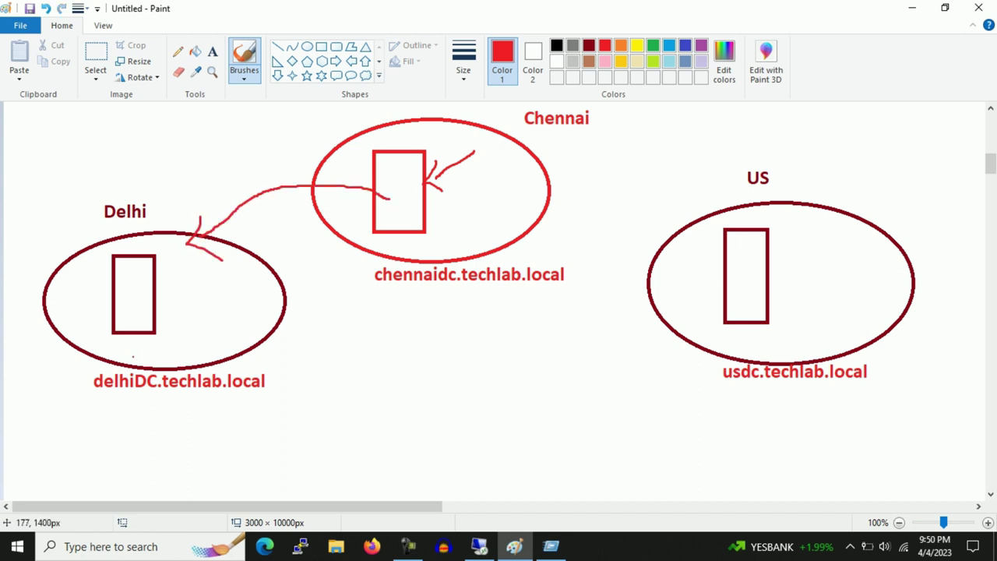
mouse_move(124, 367)
left_mouse_down()
mouse_move(76, 377)
mouse_move(152, 420)
mouse_move(311, 388)
mouse_move(134, 352)
left_mouse_up()
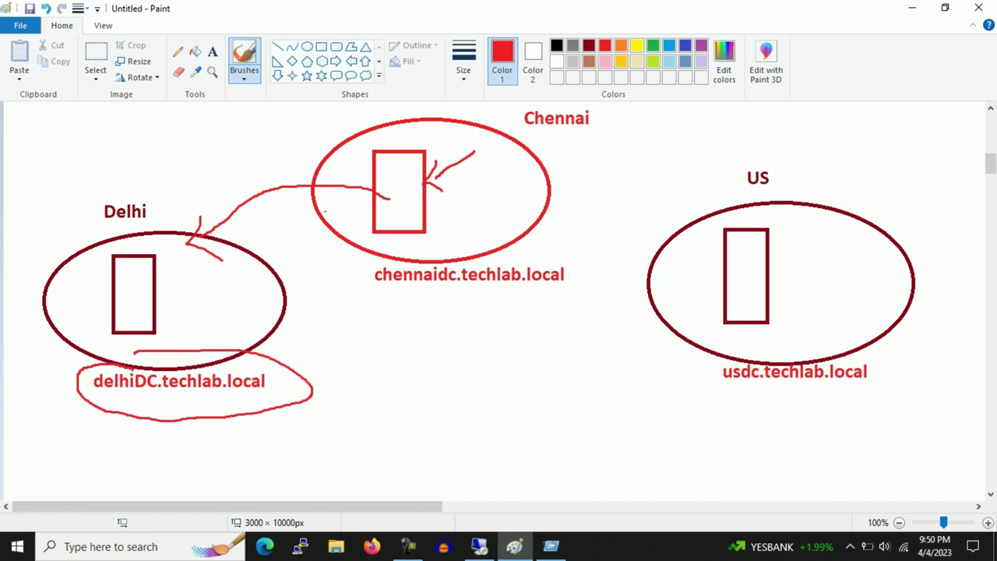
mouse_move(310, 195)
left_mouse_down()
mouse_move(248, 188)
mouse_move(160, 248)
mouse_move(208, 268)
left_mouse_up()
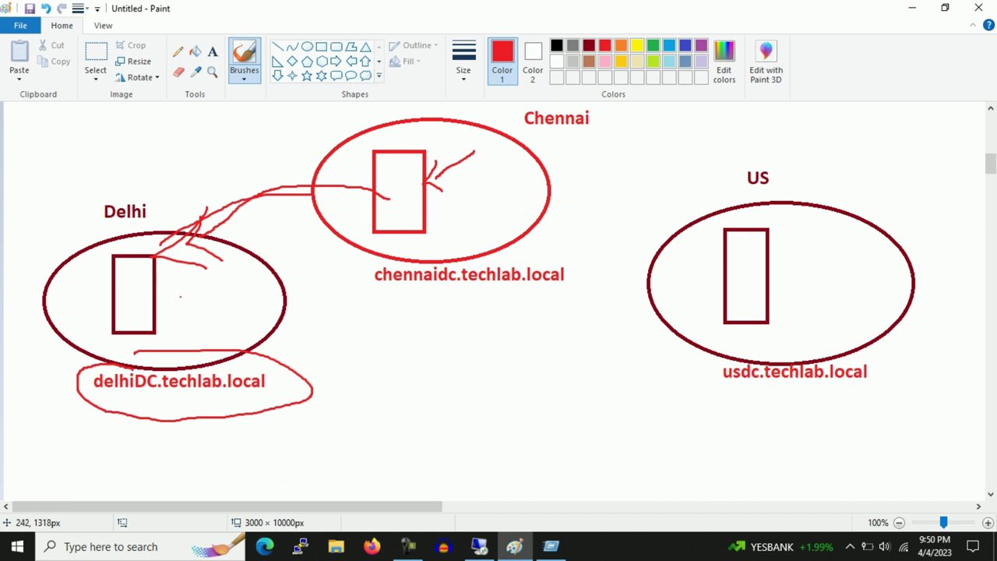
mouse_move(172, 308)
left_mouse_down()
mouse_move(360, 197)
mouse_move(350, 221)
left_mouse_up()
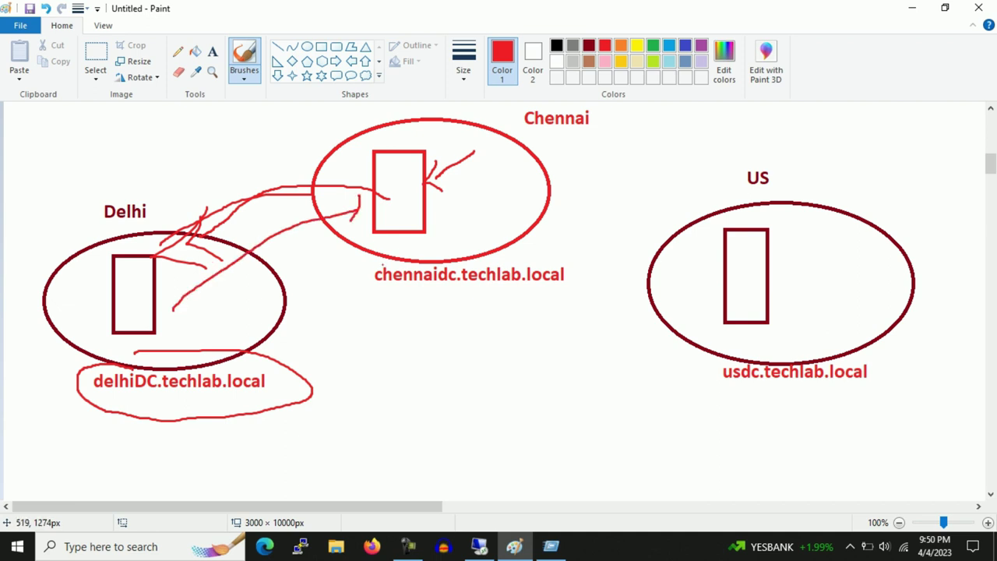
mouse_move(459, 201)
left_mouse_down()
mouse_move(270, 234)
mouse_move(248, 272)
left_mouse_up()
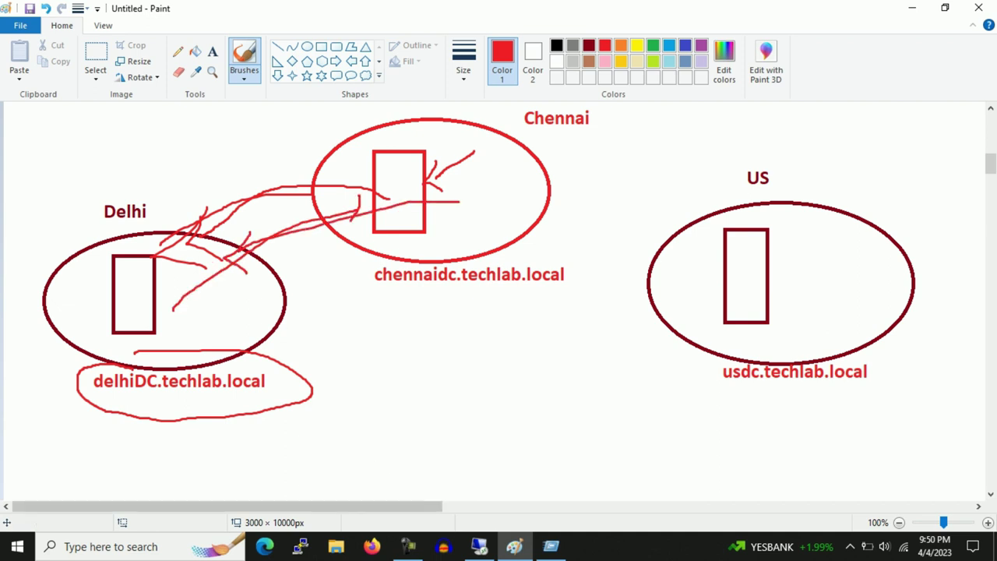
Return to the 192.168.200.177 Remote Desktop session showing the ADC wizard
left_click(479, 545)
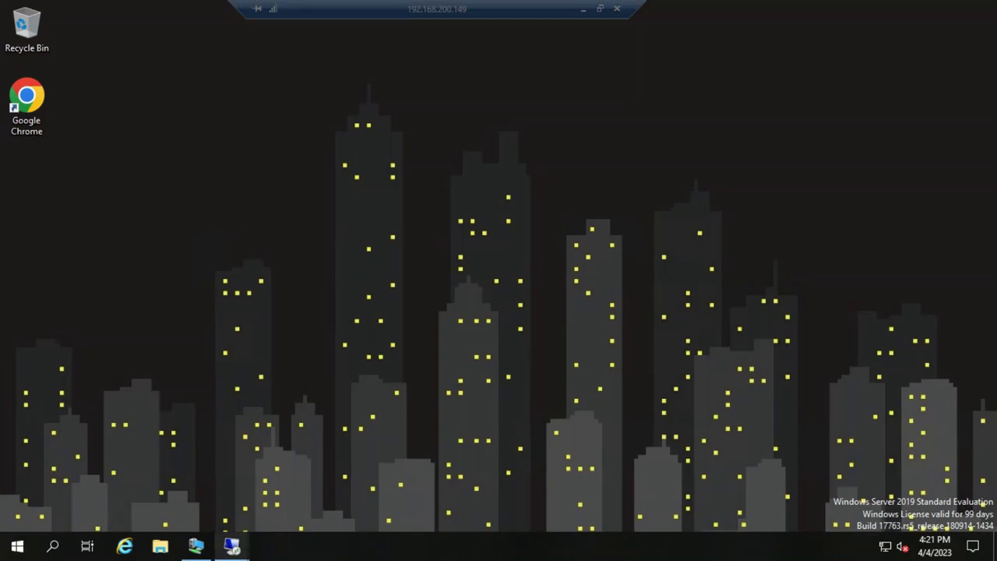
mouse_move(232, 546)
left_click(308, 477)
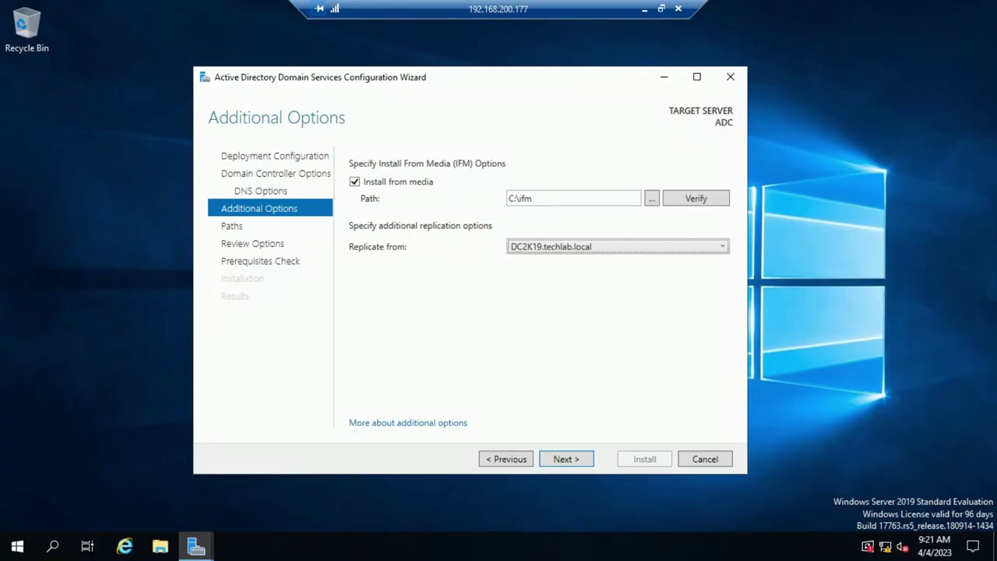
Set the replication source to DC2K19.techlab.local
key("alt+Down")
key("Up")
key("Down")
key("alt+Up")
key("alt+Down")
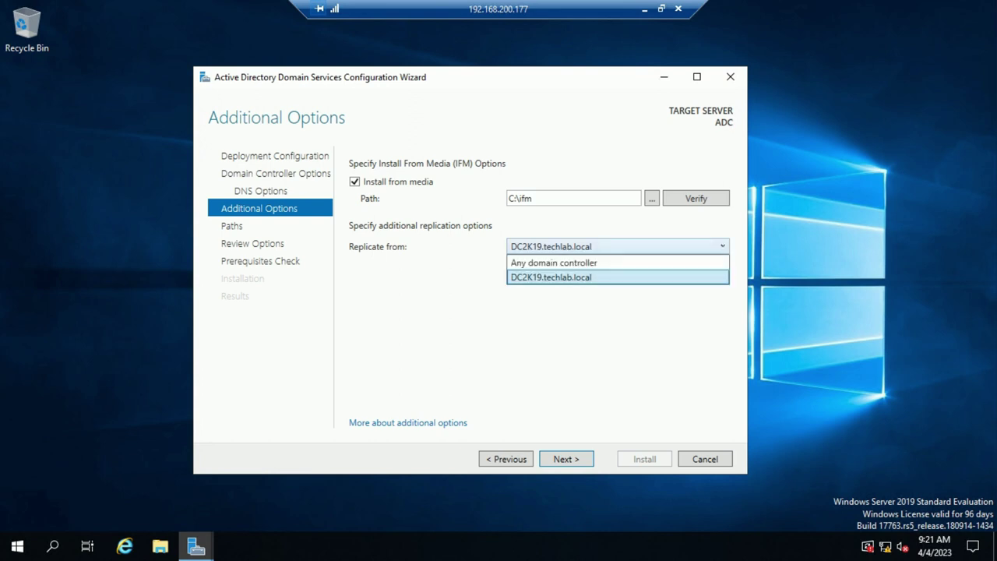
key("Up")
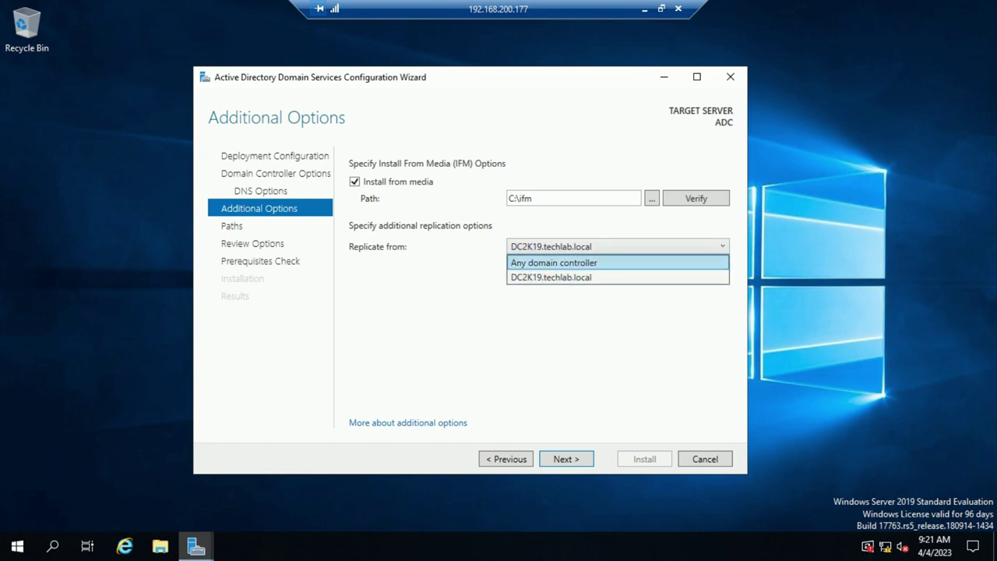
key("Down")
key("alt+Up")
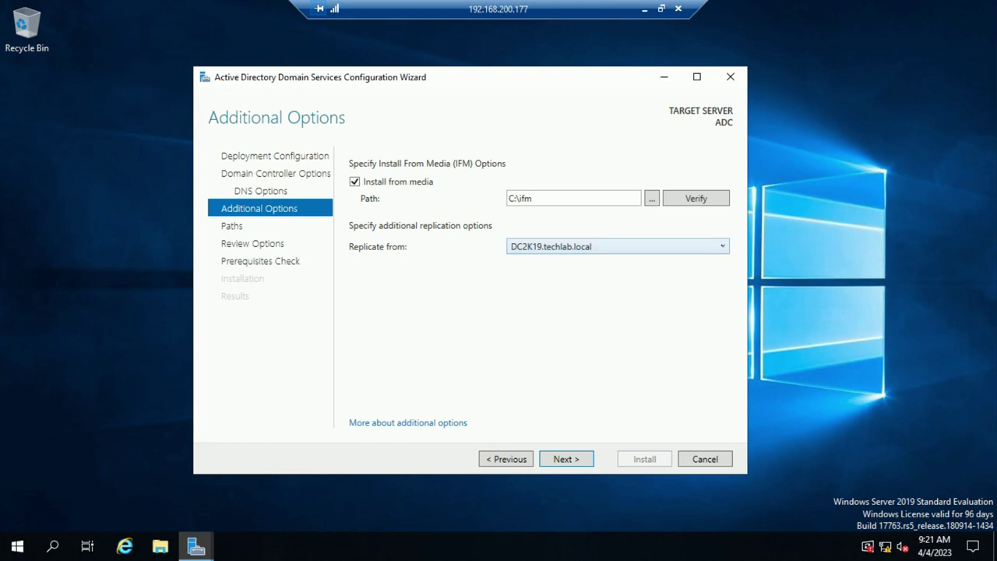
Accept the default database and SYSVOL paths and advance through Review Options to the prerequisites check
key("Return")
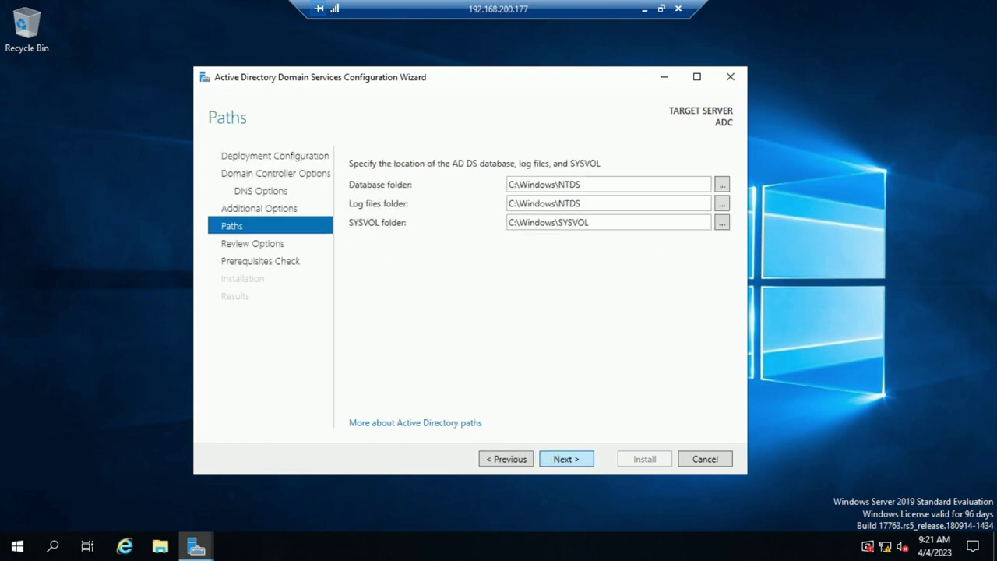
key("Tab")
key("Tab")
key("Tab")
key("End")
key("ctrl+shift+Left")
key("ctrl+shift+Left")
key("ctrl+shift+Left")
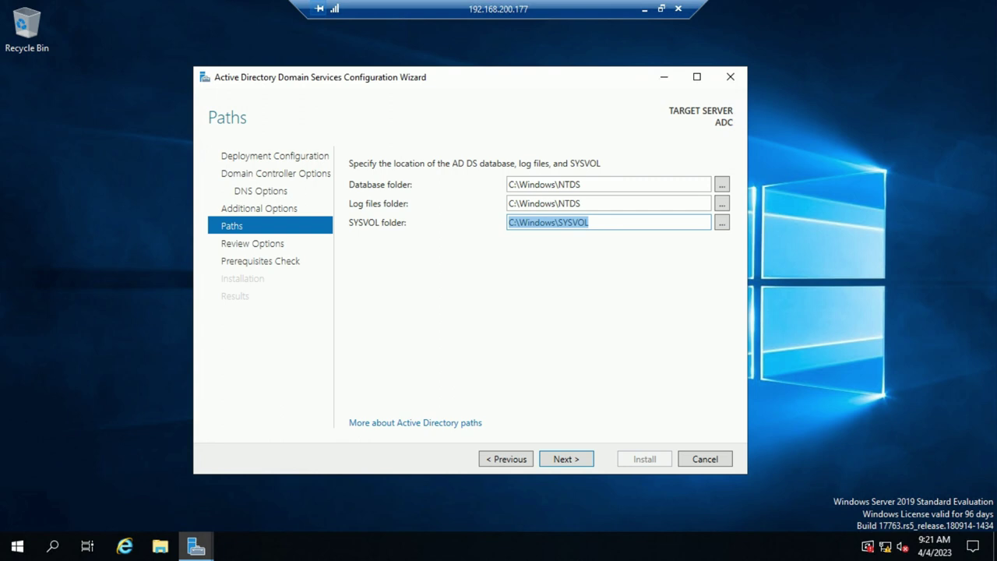
key("Return")
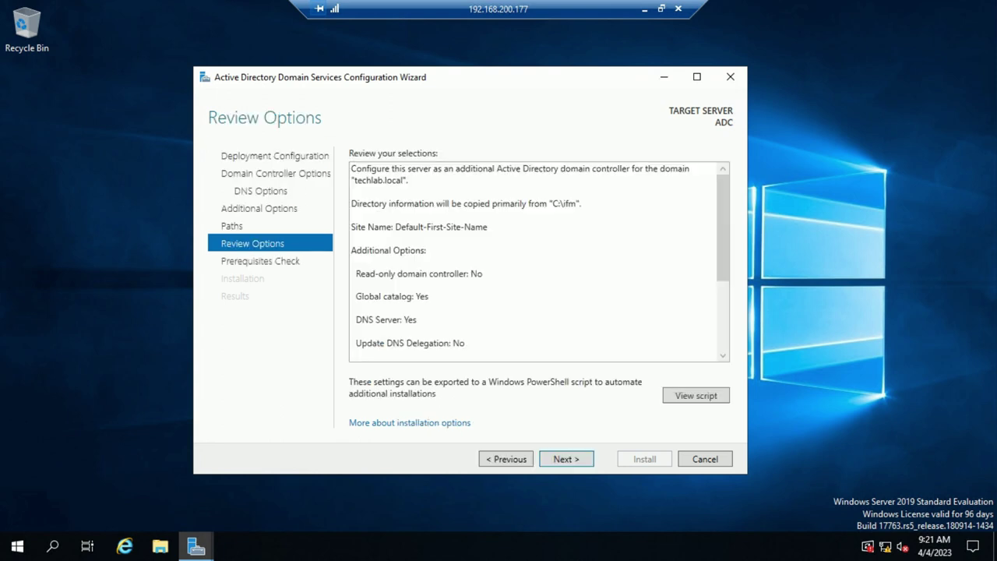
key("Return")
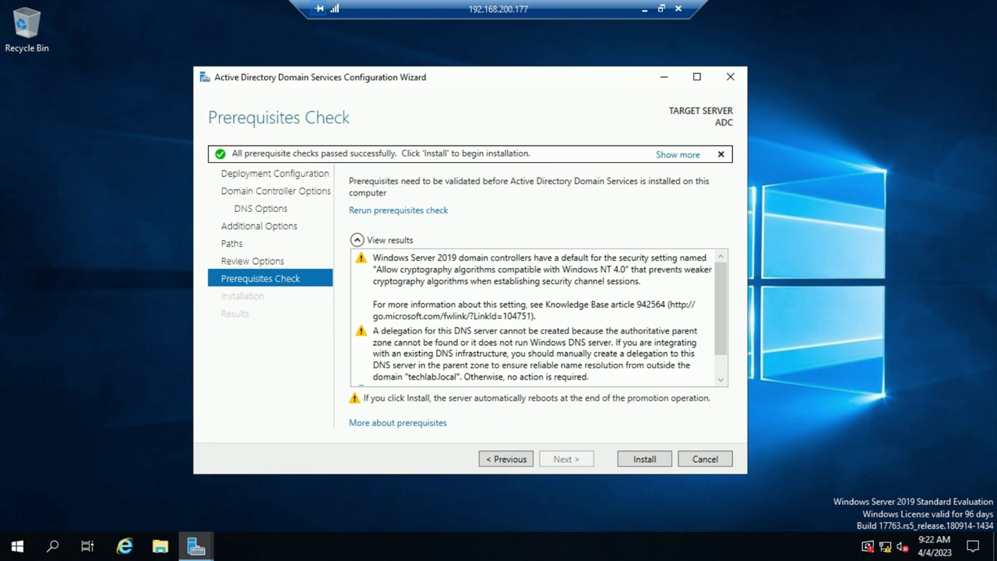
Install AD DS on ADC, then take the Remote Desktop window out of full screen
key("Return")
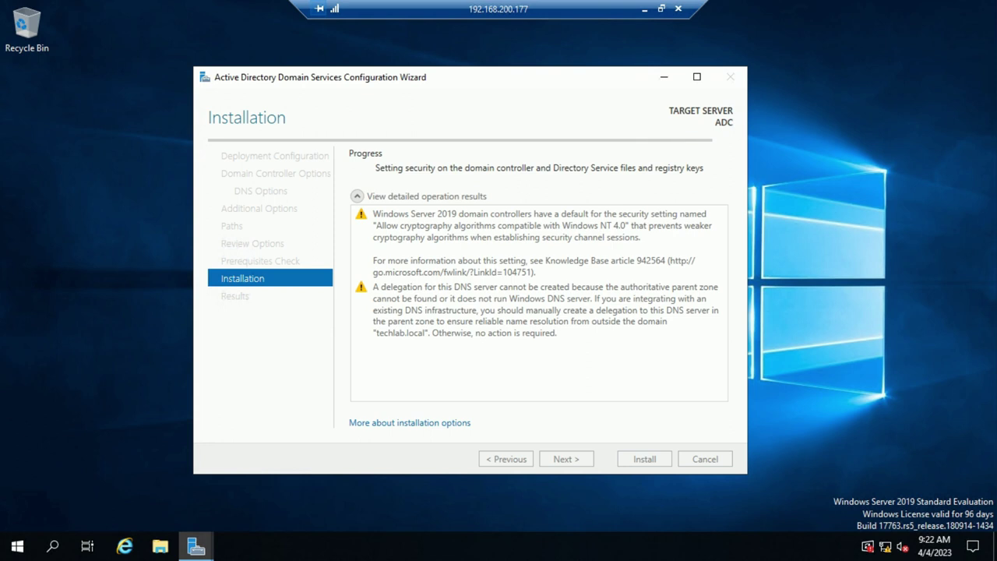
left_click(660, 9)
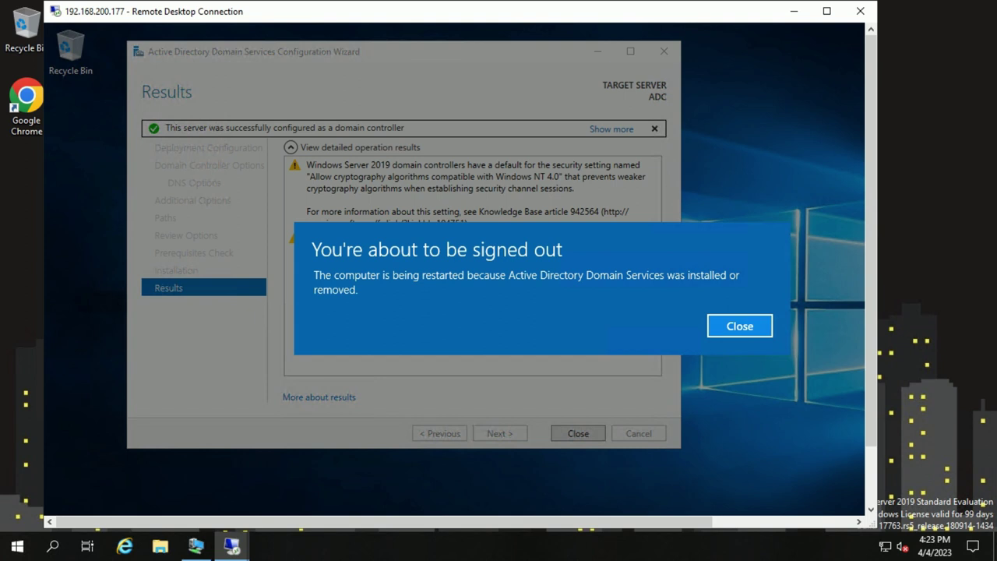
Dismiss the sign-out notice and close the finished configuration wizard
key("Return")
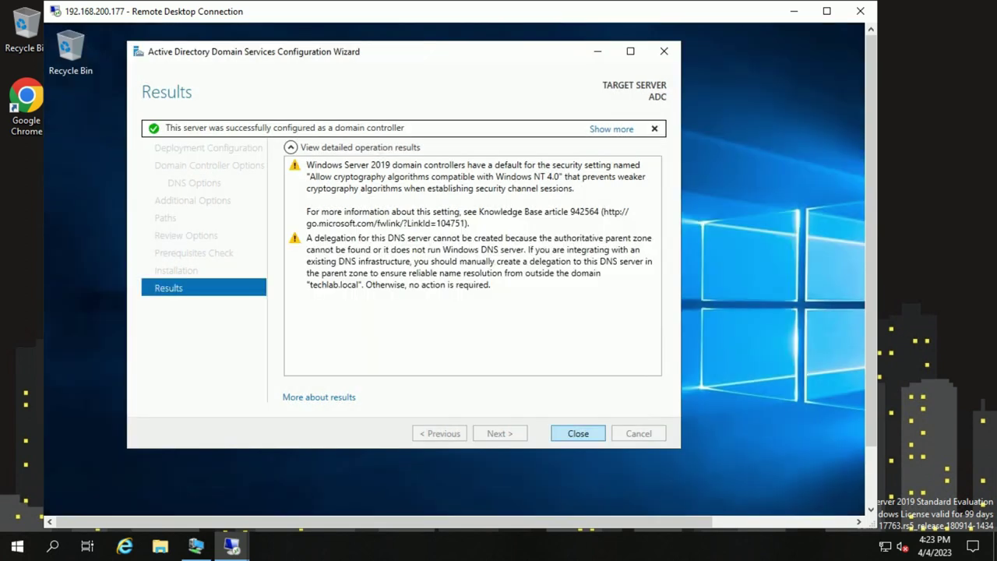
key("Return")
key("ctrl+alt+Break")
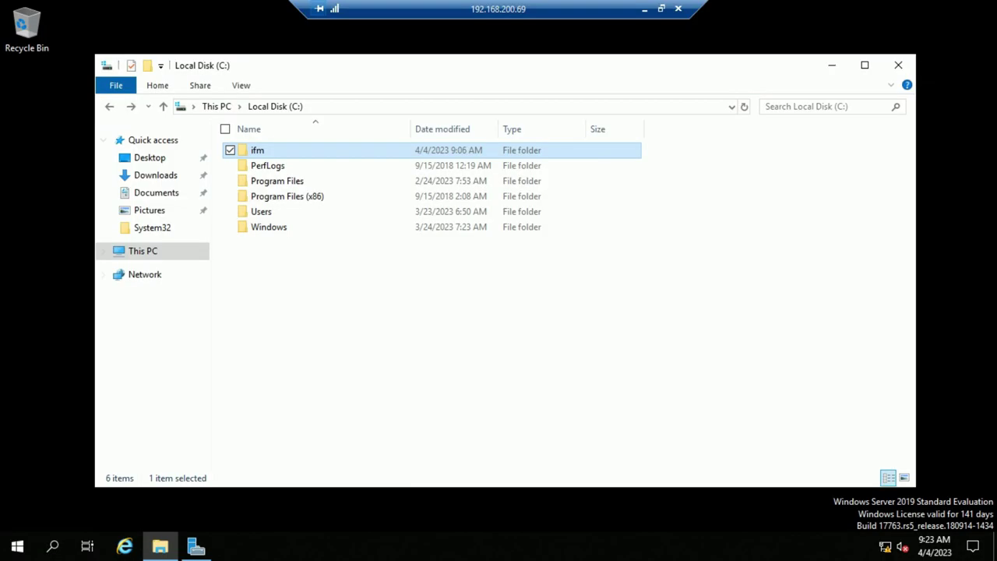
Minimize the remote sessions and watch the ADC VM console reboot to its lock screen
left_click(898, 65)
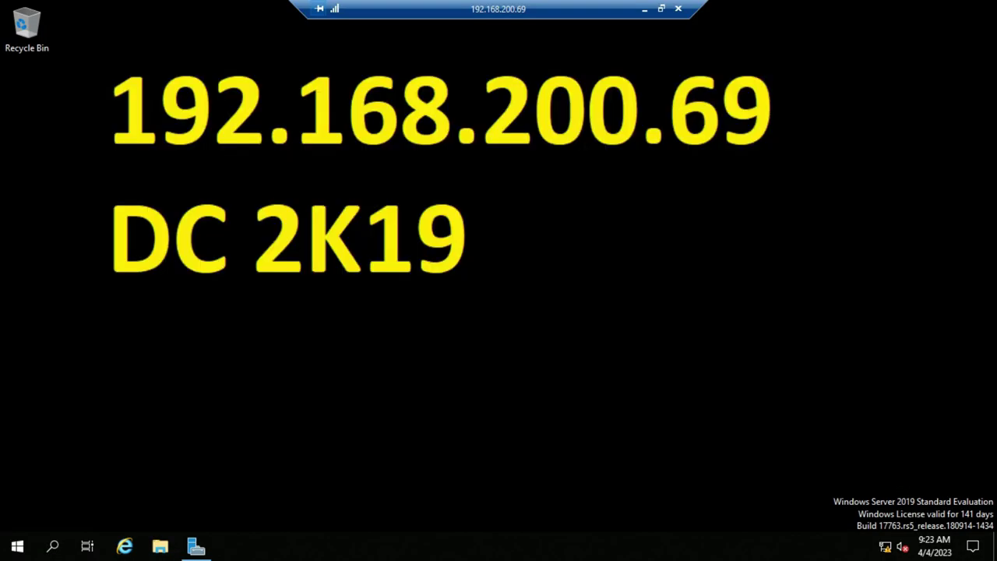
left_click(644, 8)
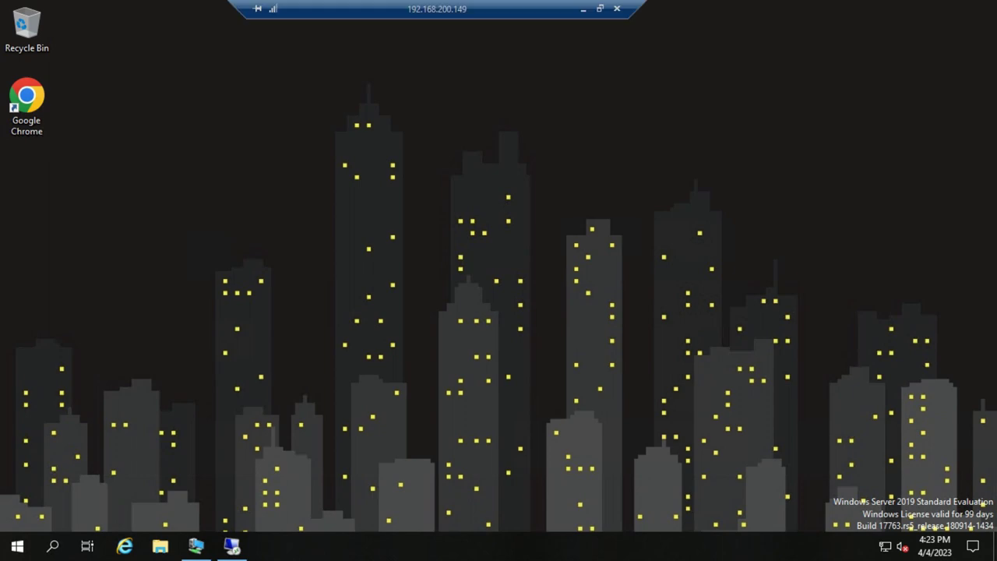
left_click(584, 13)
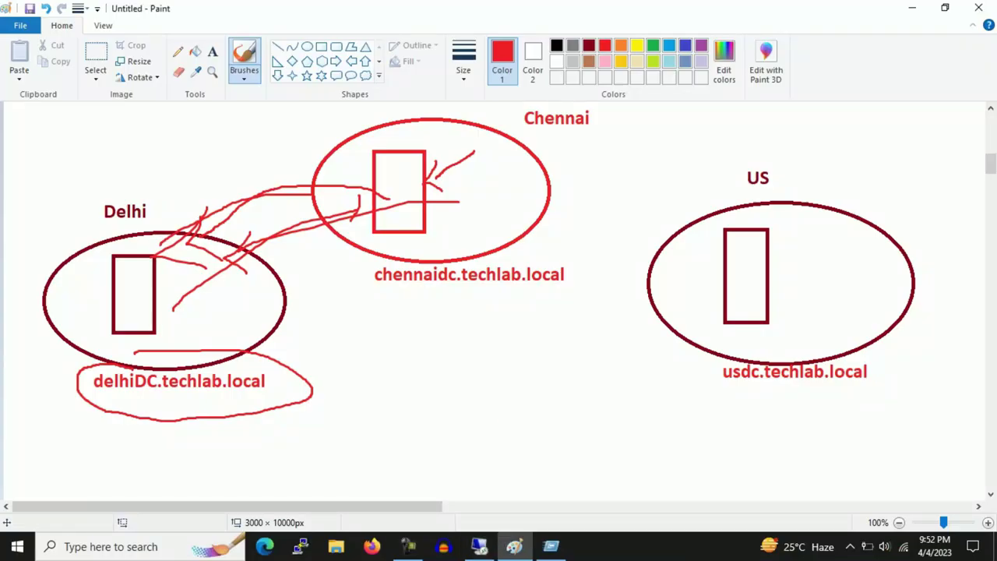
left_click(408, 546)
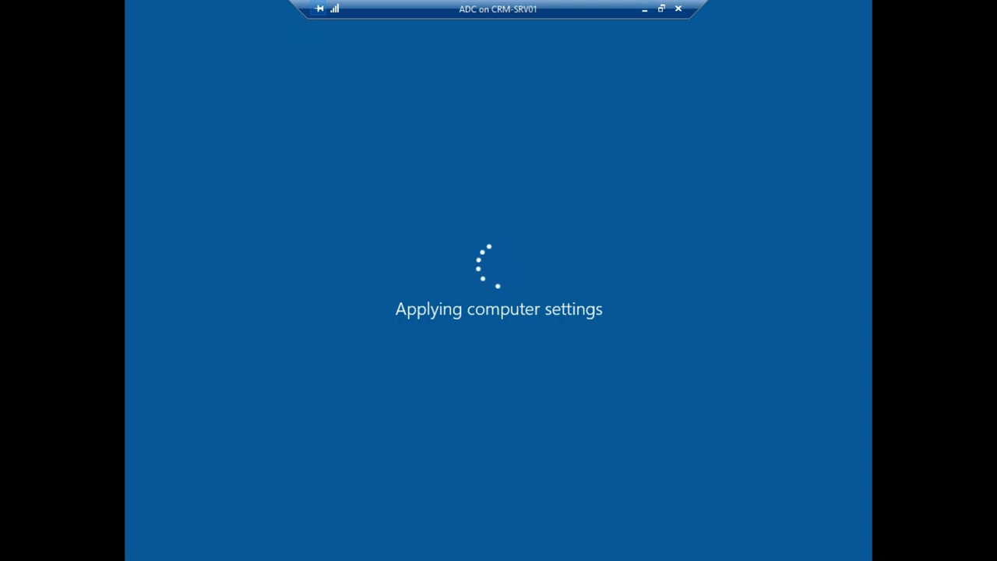
key("ctrl+alt+Pause")
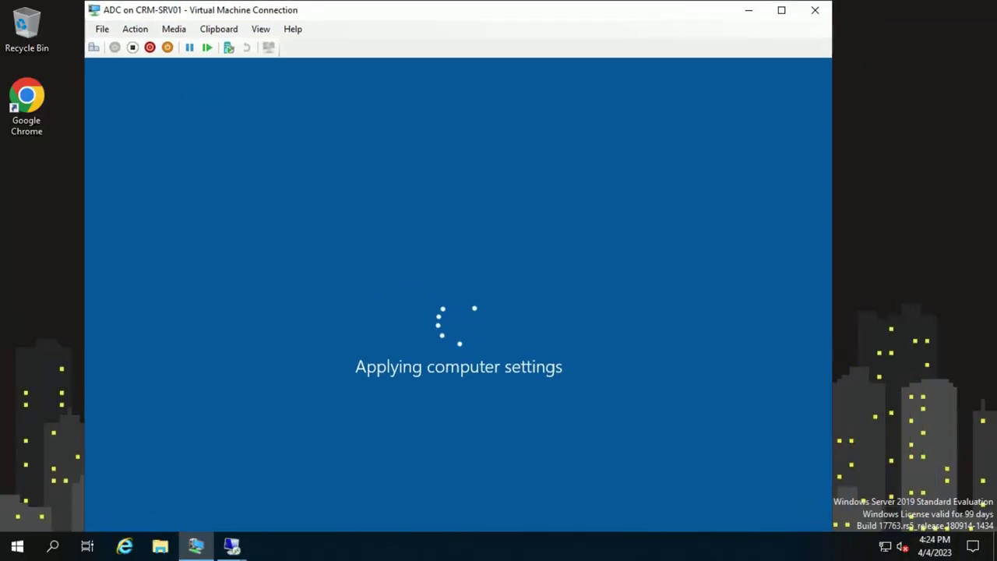
left_click(783, 7)
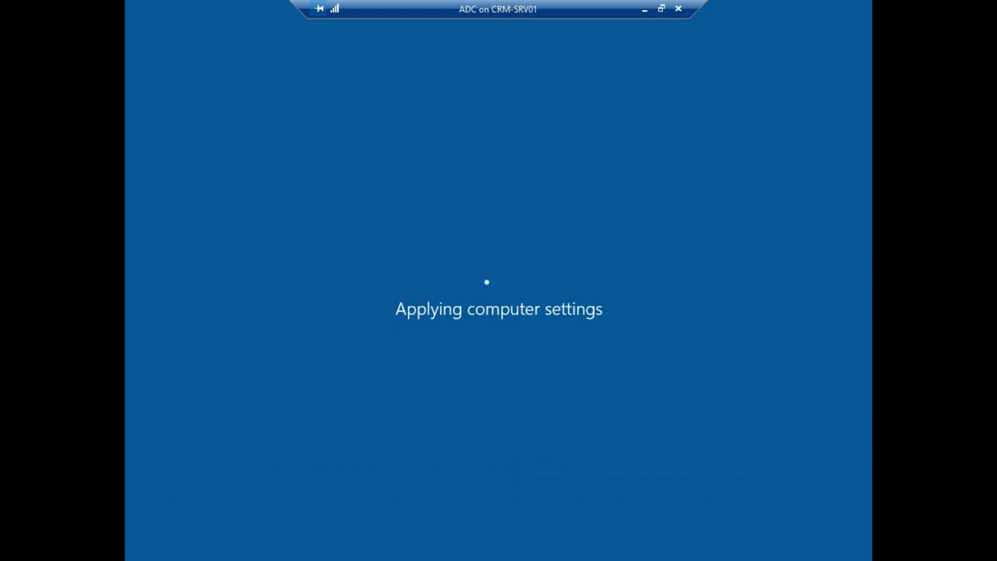
key("ctrl+alt+Pause")
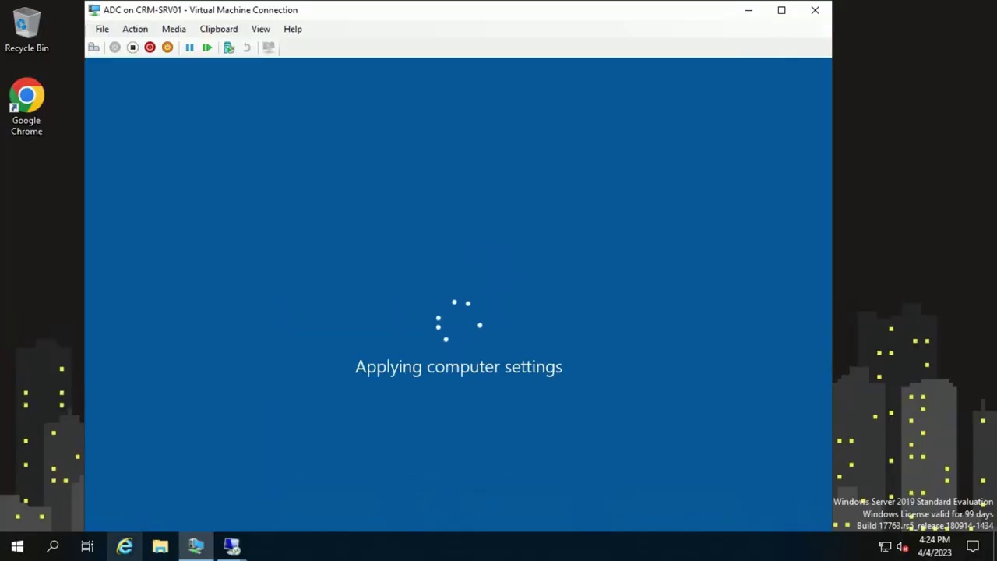
mouse_move(584, 9)
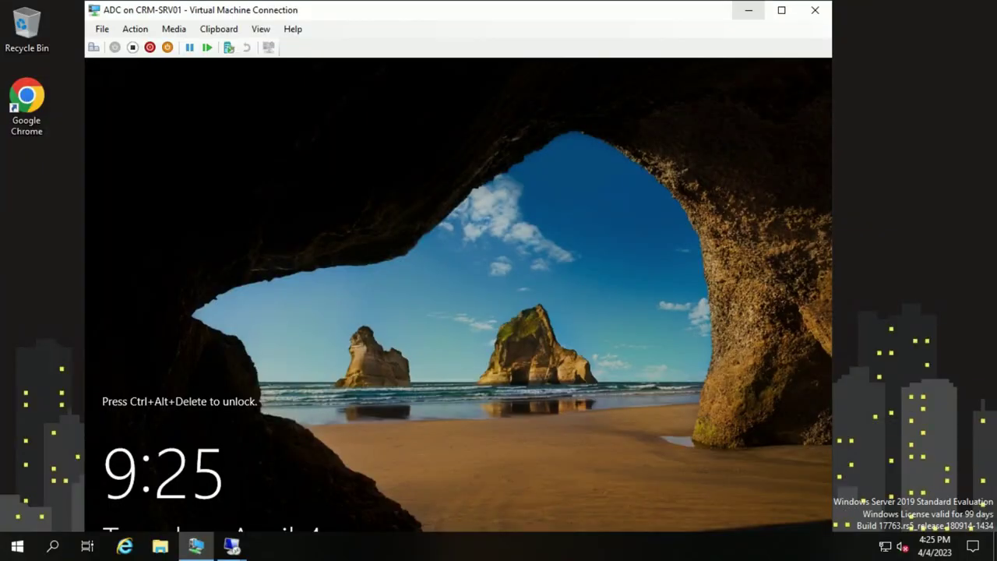
Close the ADC VM console and start connecting to 192.168.200.177, cancelling the first credentials prompt
left_click(815, 11)
key("Return")
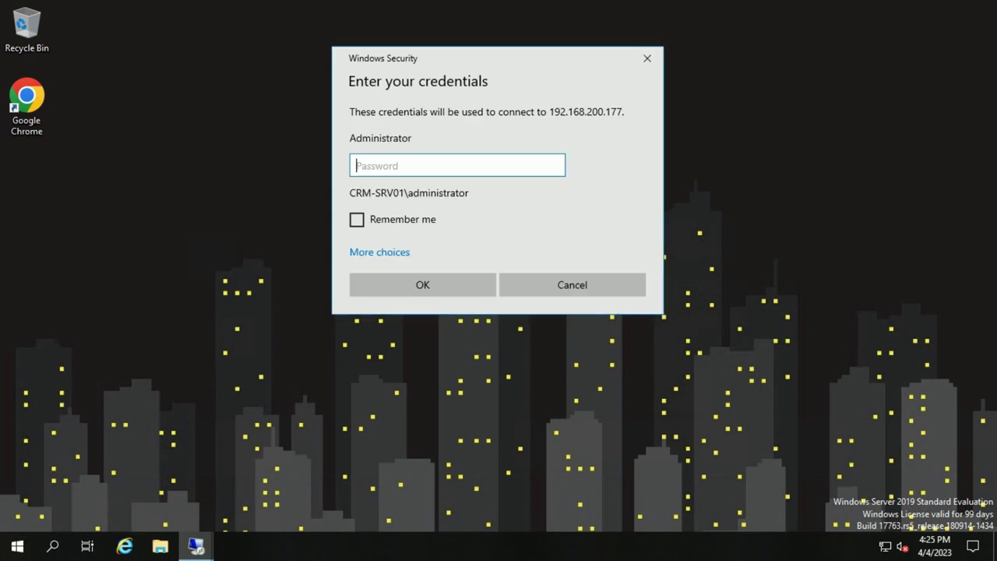
left_click(379, 251)
left_click(497, 335)
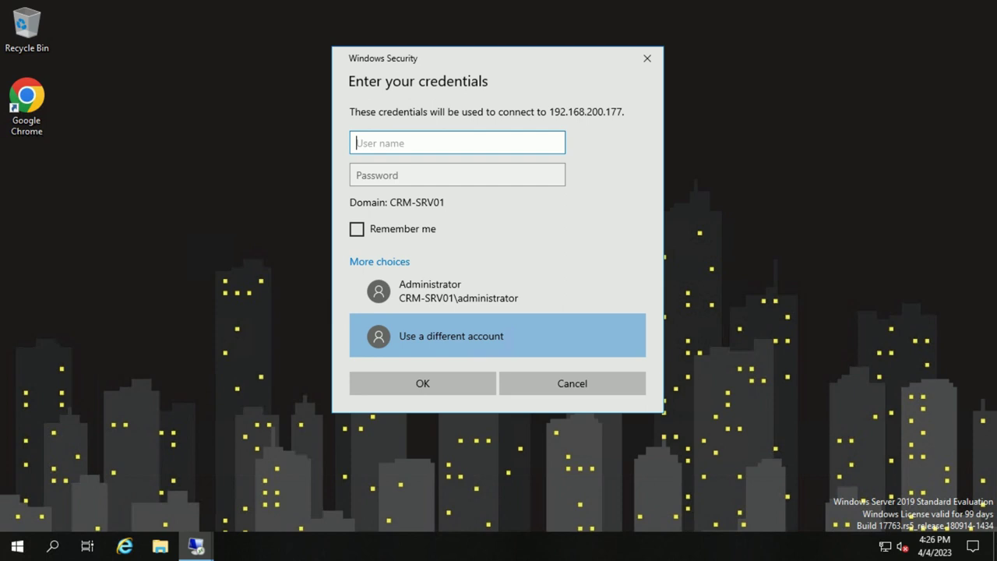
type("administrator")
left_click(646, 58)
key("Return")
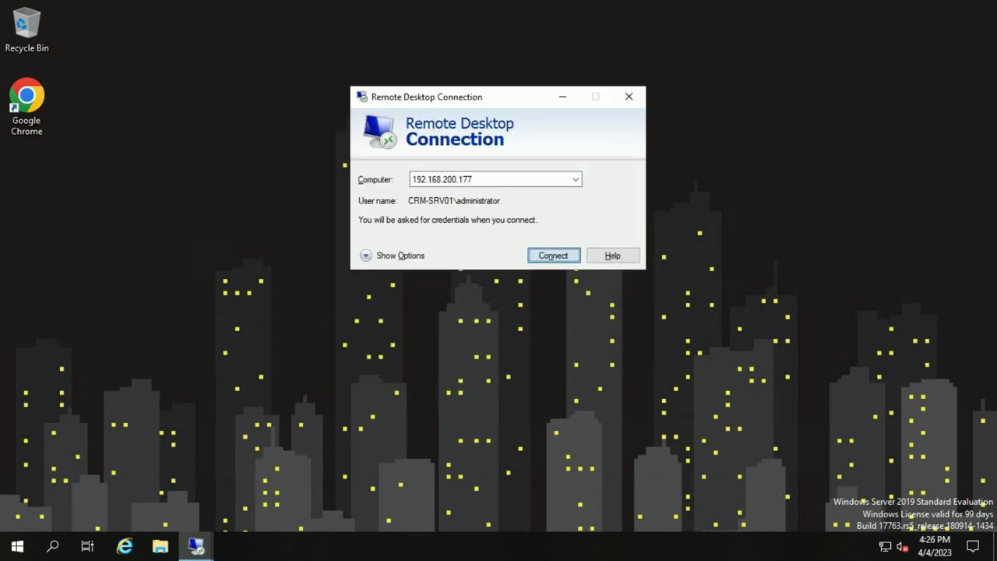
key("Tab")
key("Tab")
key("Return")
key("Down")
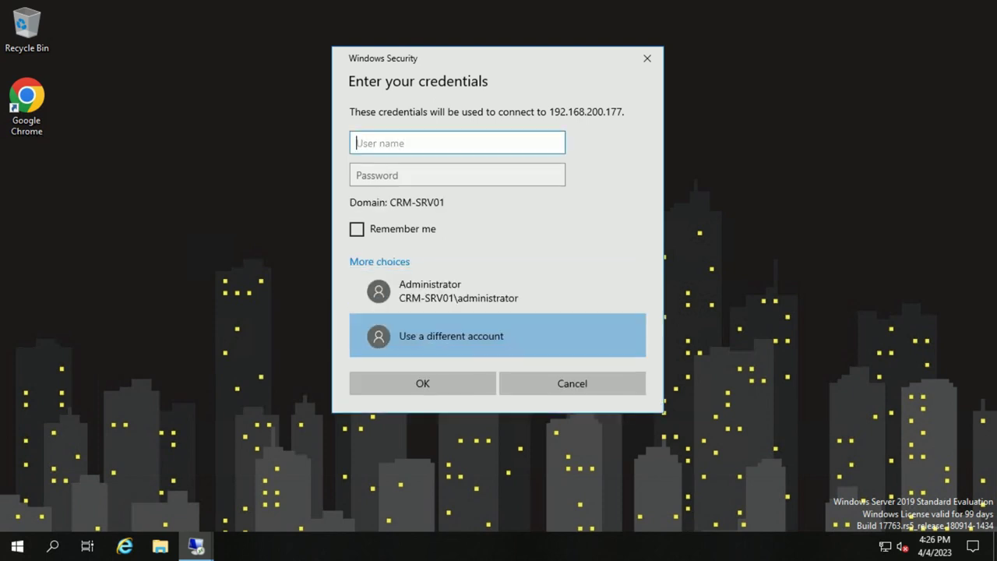
type("administrator@")
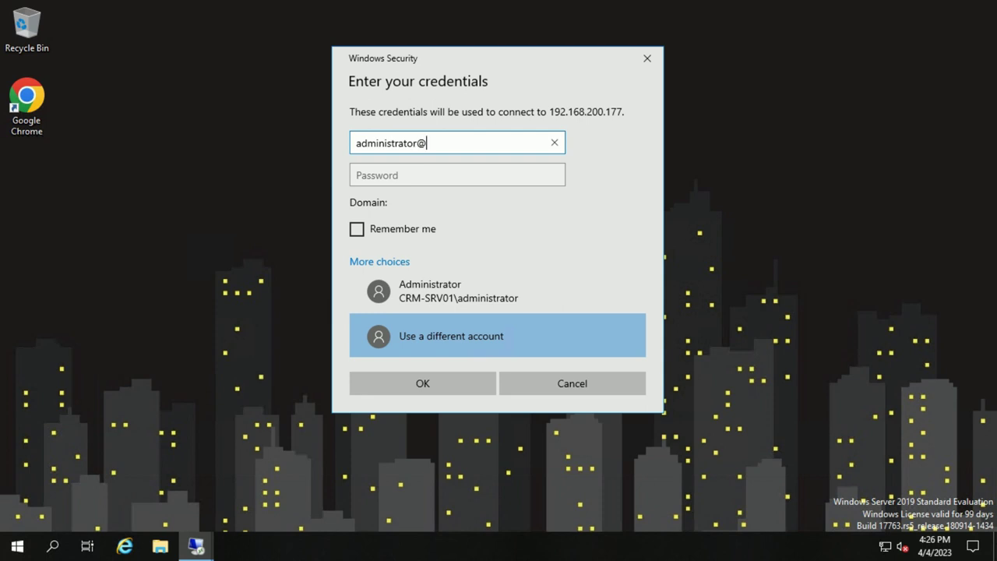
type("techlab.local")
key("Tab")
type("••••••••••")
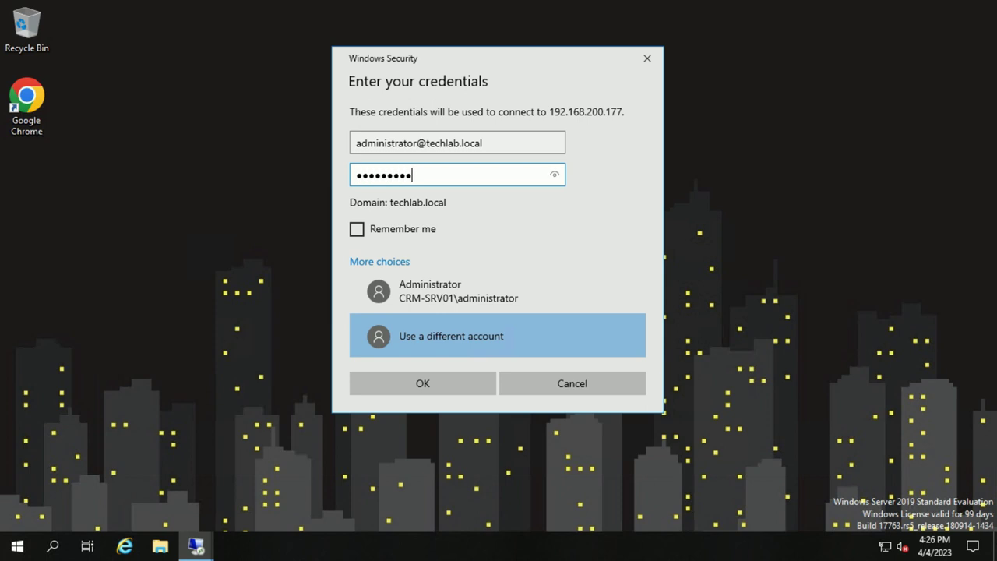
key("Return")
key("Left")
key("Return")
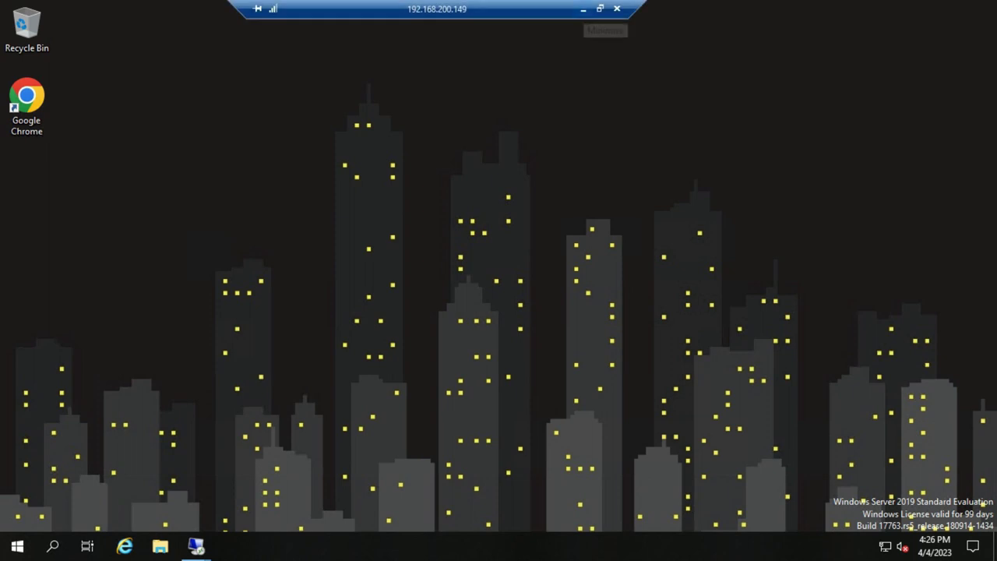
Minimize the new session and switch to the DC 2K19 session at 192.168.200.69
left_click(596, 5)
left_click(478, 546)
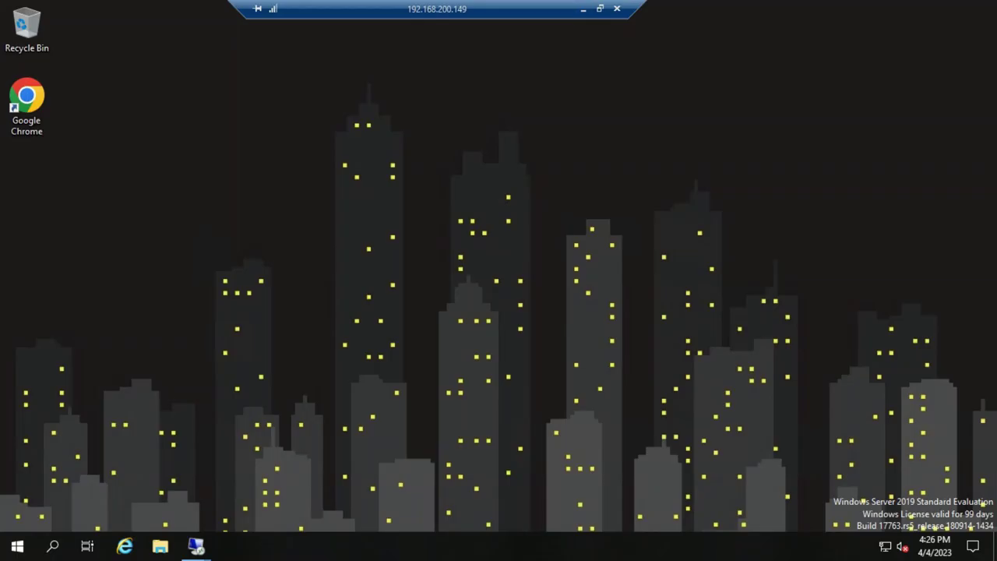
mouse_move(195, 546)
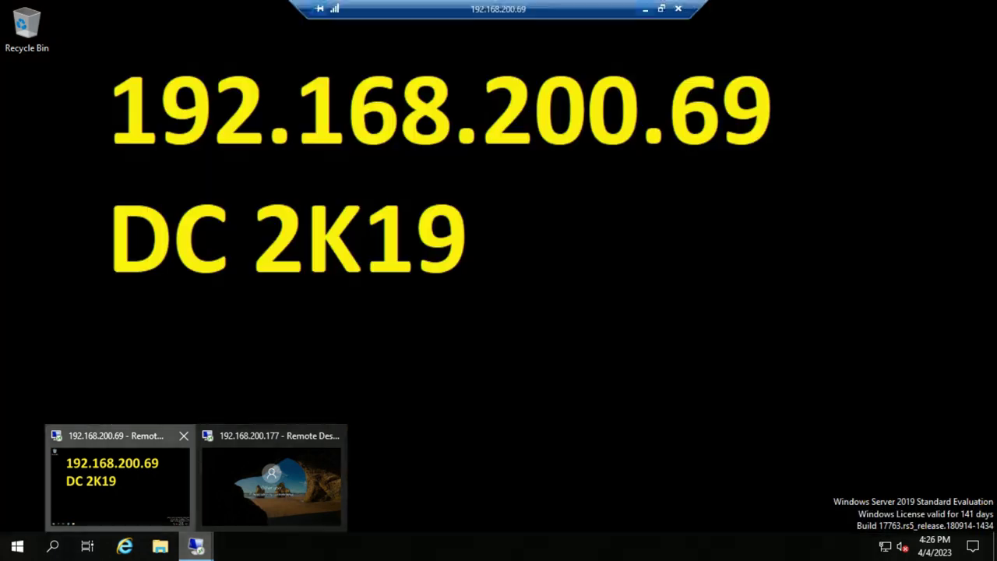
left_click(117, 477)
left_click(17, 546)
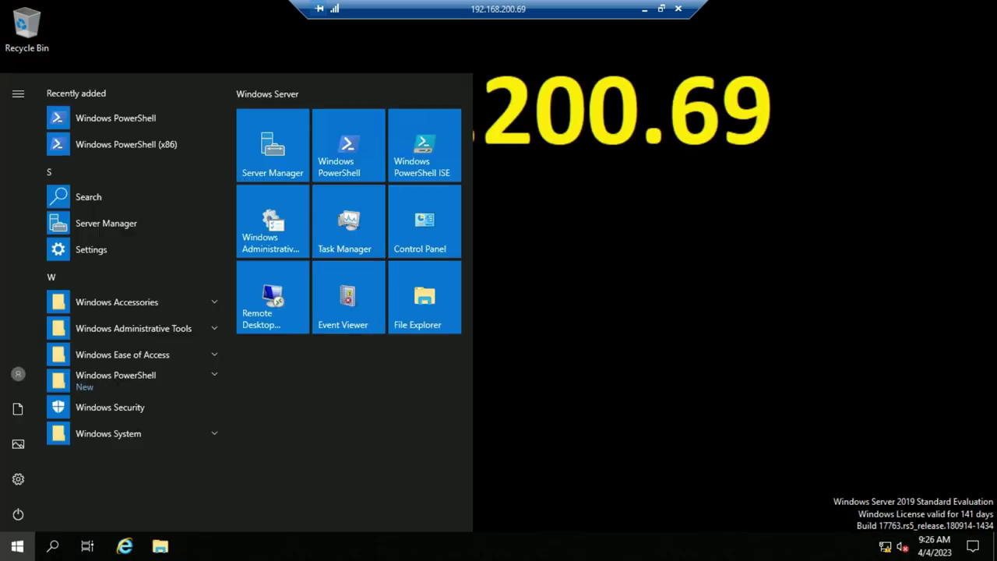
left_click(272, 144)
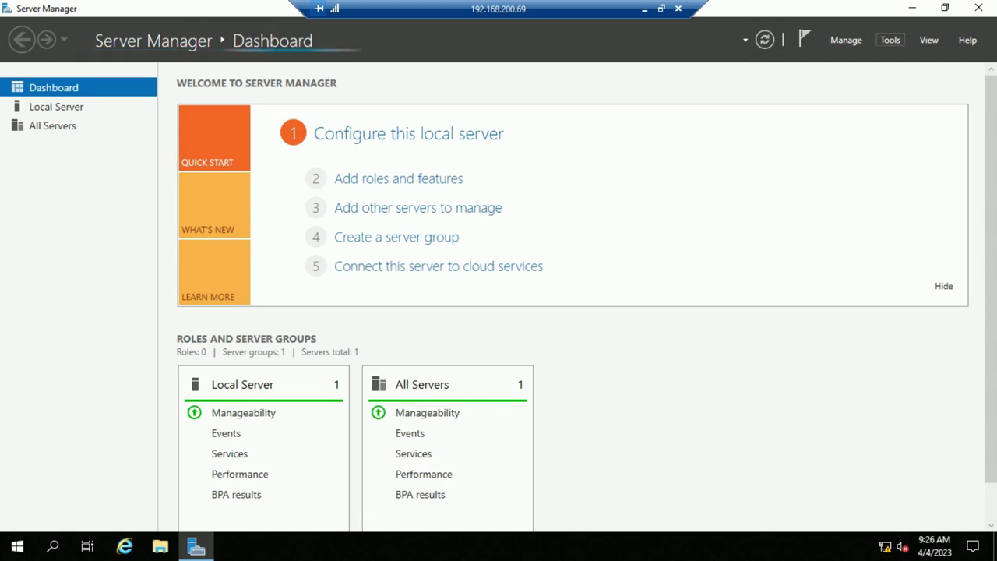
left_click(890, 39)
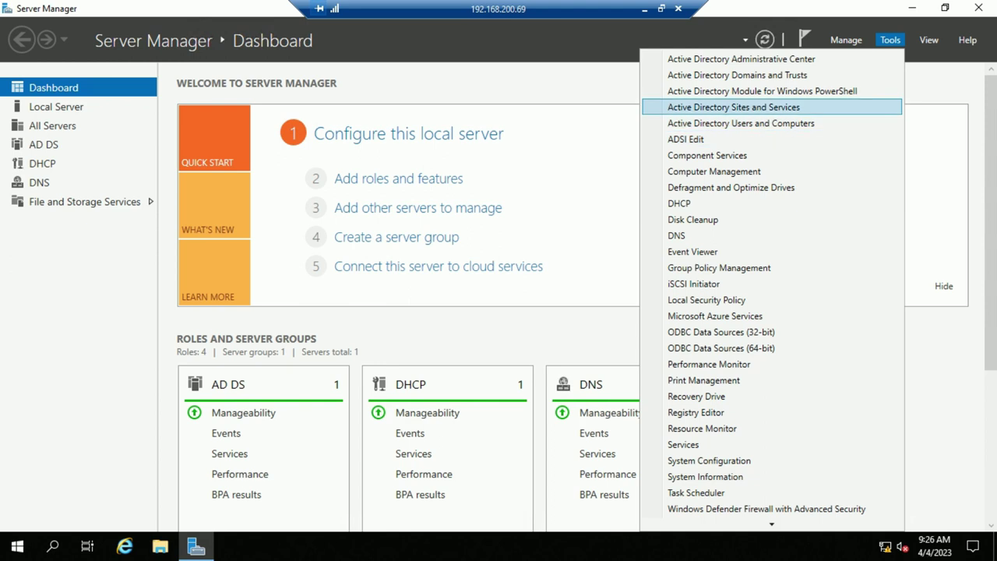
left_click(739, 123)
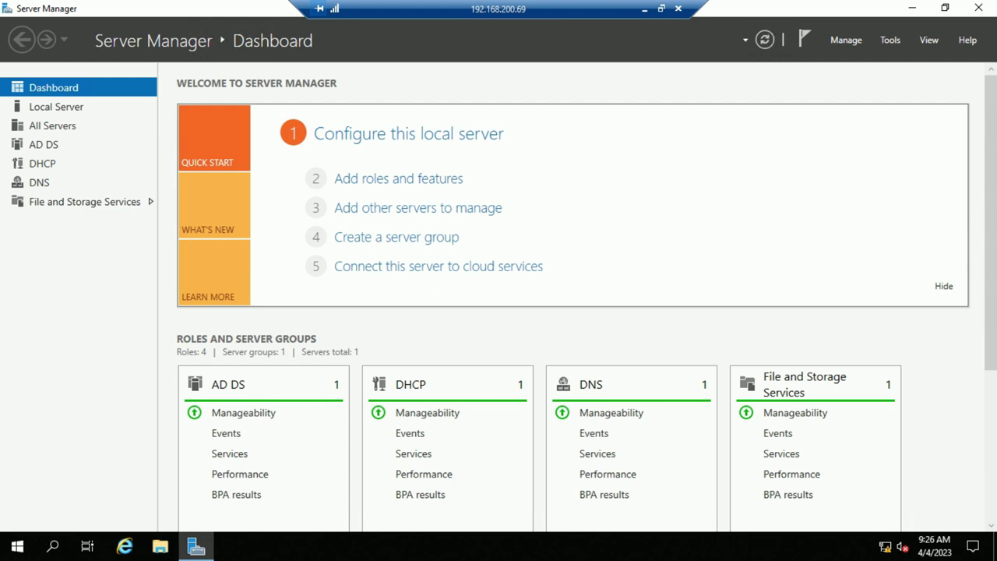
left_click(283, 121)
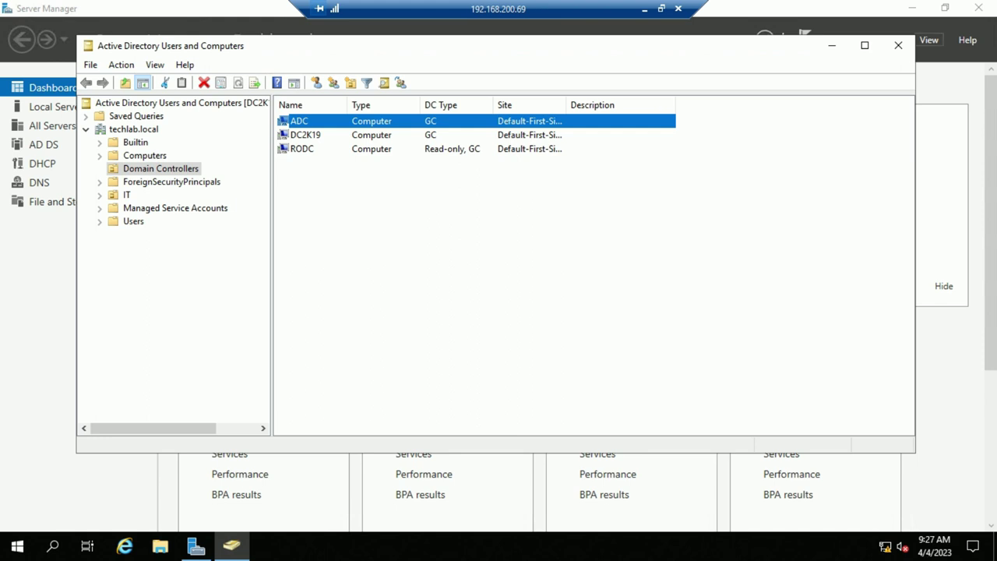
left_click(897, 45)
left_click(911, 7)
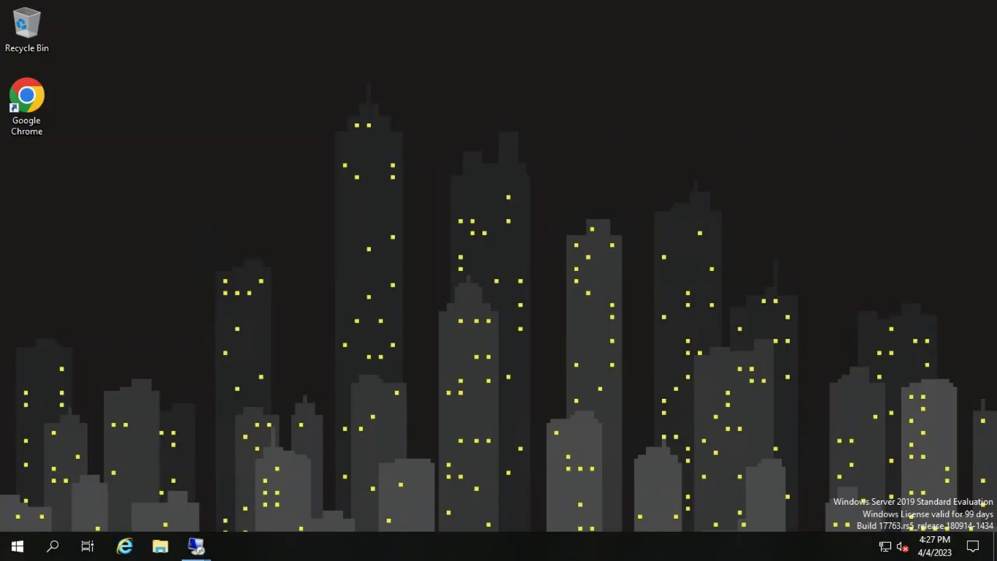
On the 192.168.200.177 session, launch Active Directory Users and Computers from Tools
mouse_move(196, 546)
left_click(271, 479)
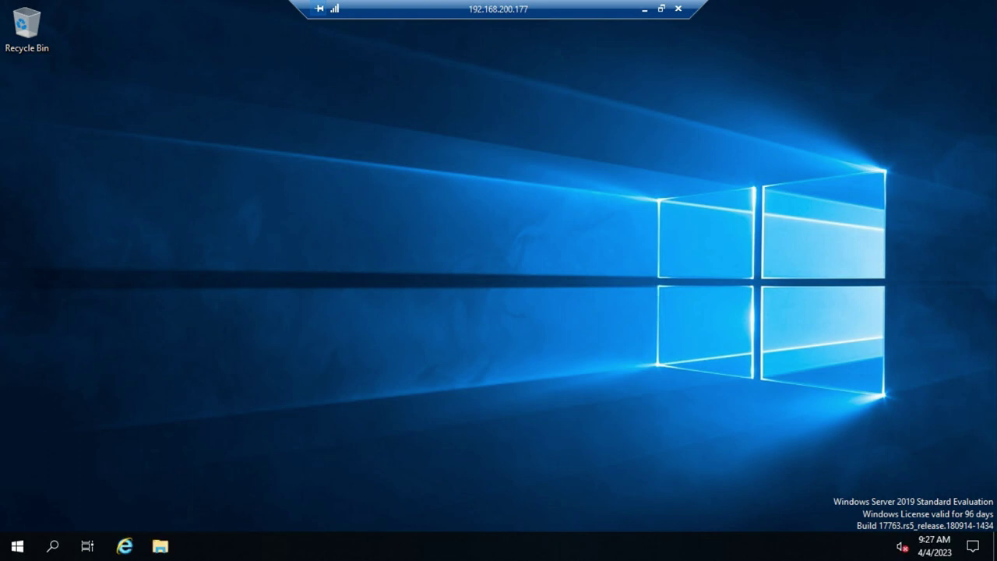
key("super+r")
type("c")
key("BackSpace")
type("dsa.ms")
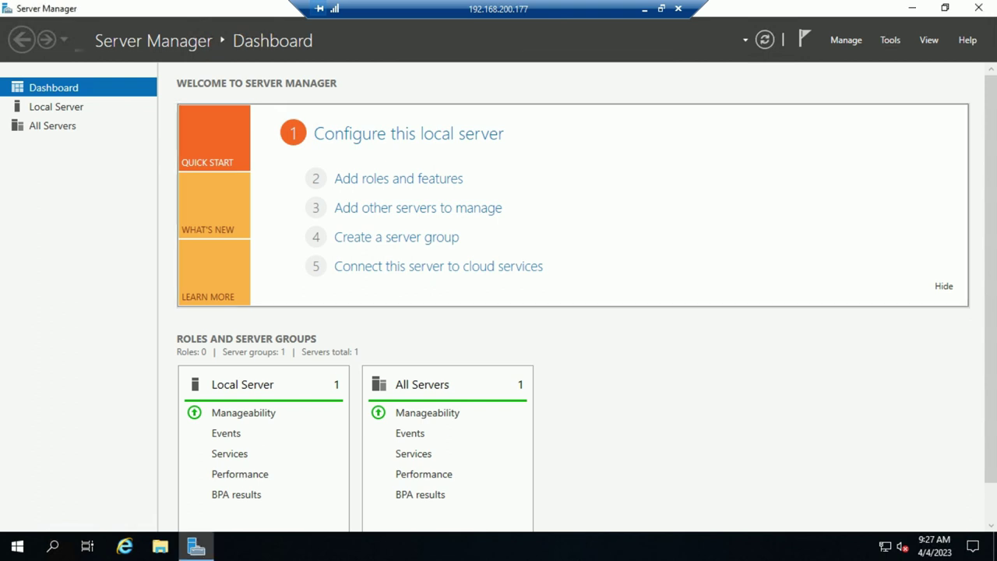
left_click(889, 39)
left_click(856, 120)
left_click(889, 39)
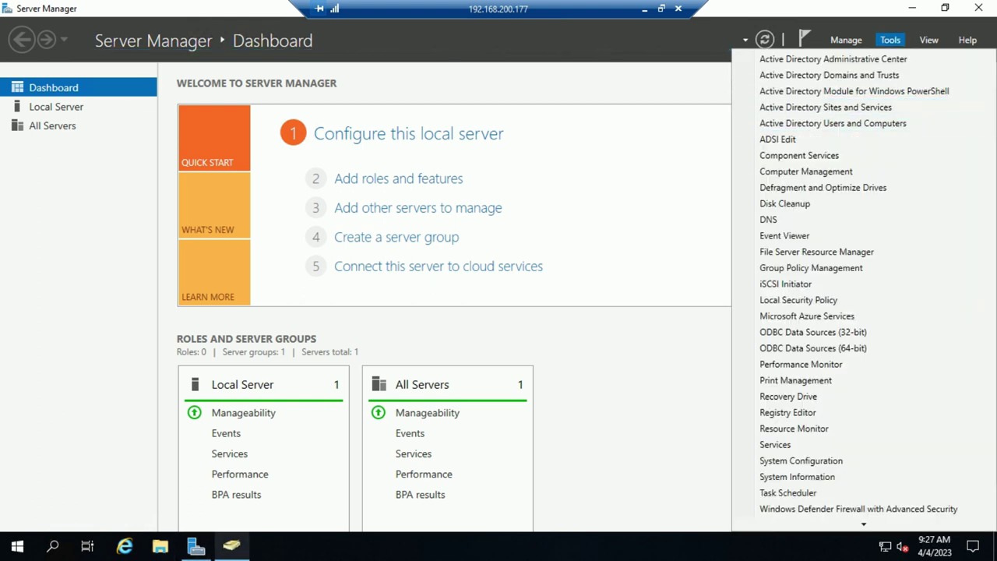
key("super+r")
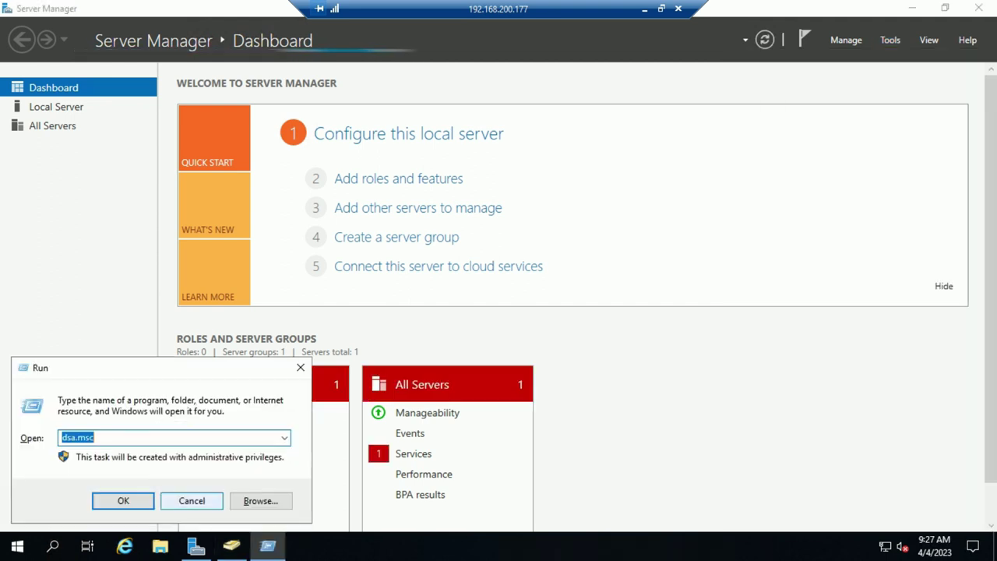
left_click(191, 499)
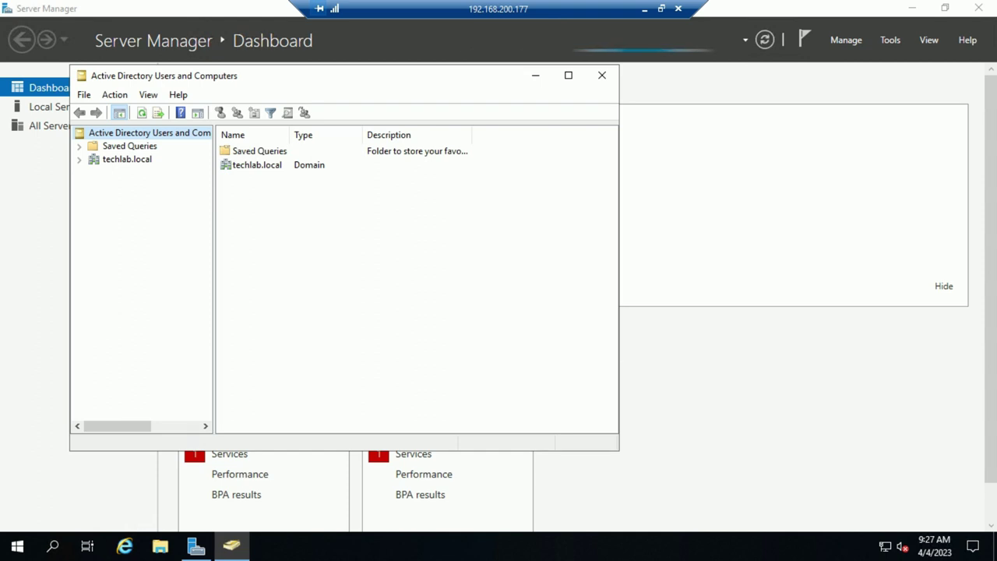
Expand techlab.local, enlarge the console window, and open the Users container
left_click(78, 159)
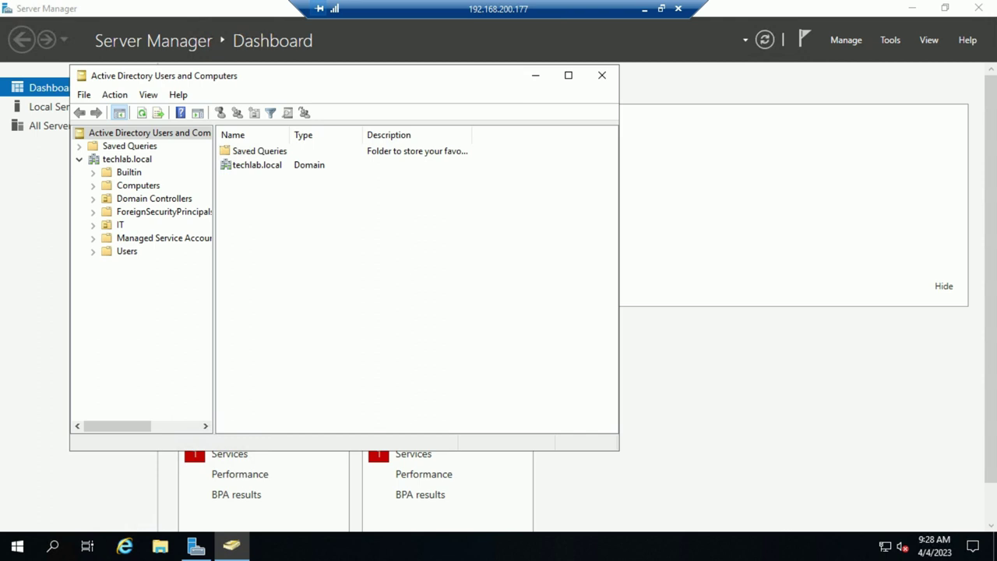
left_click_drag(619, 450, 830, 514)
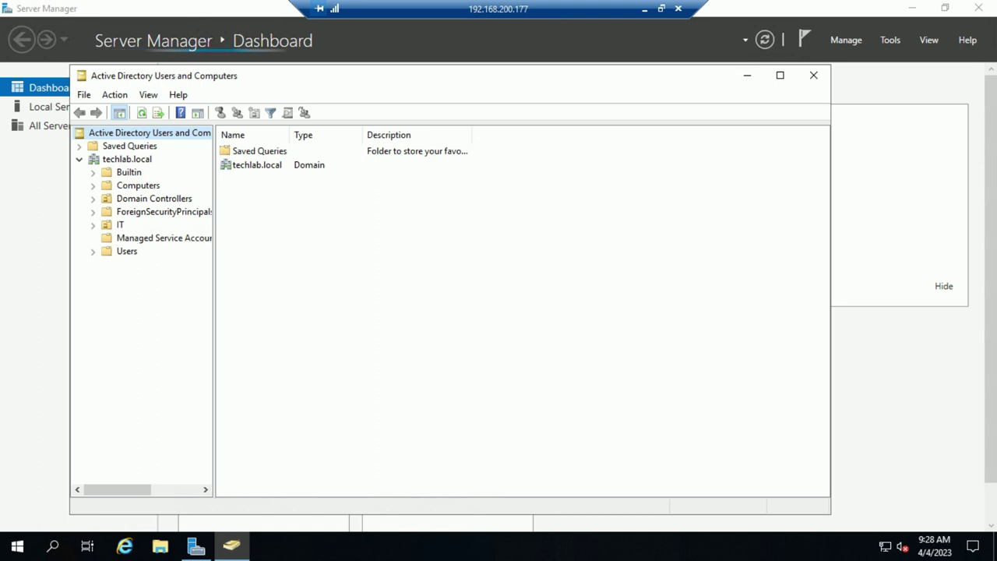
left_click(126, 251)
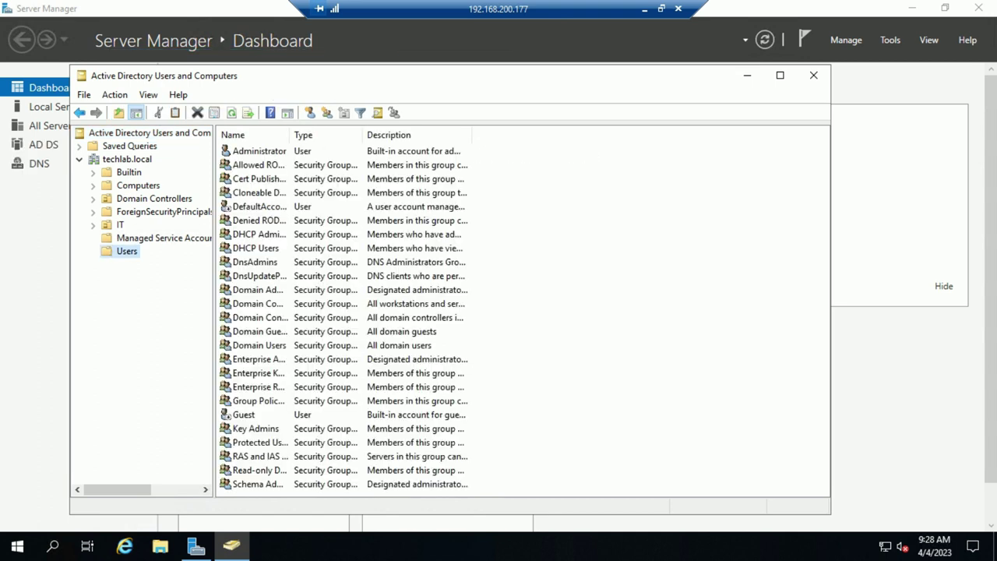
Begin a new user in the Users container, entering the test user's logon name
right_click(130, 253)
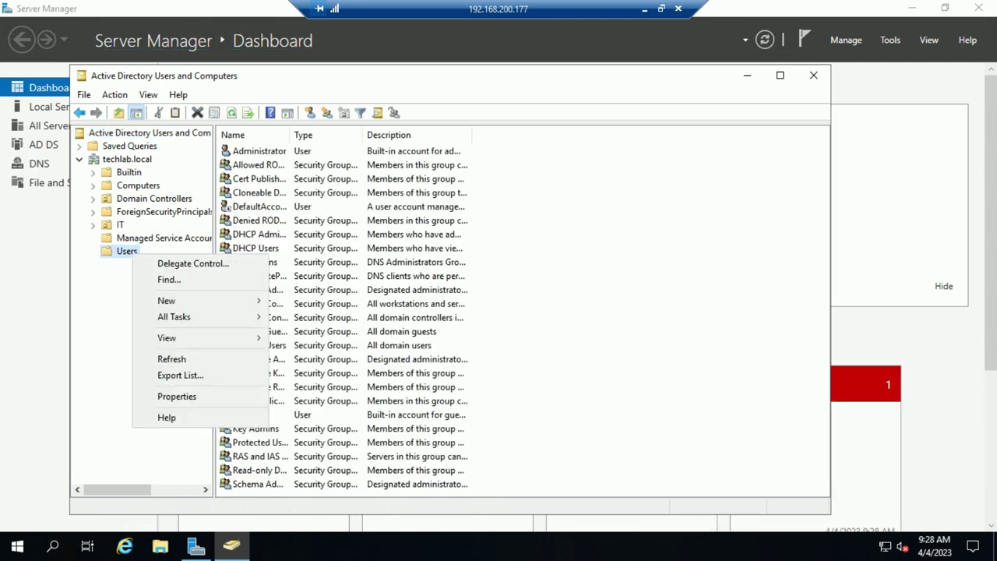
mouse_move(195, 301)
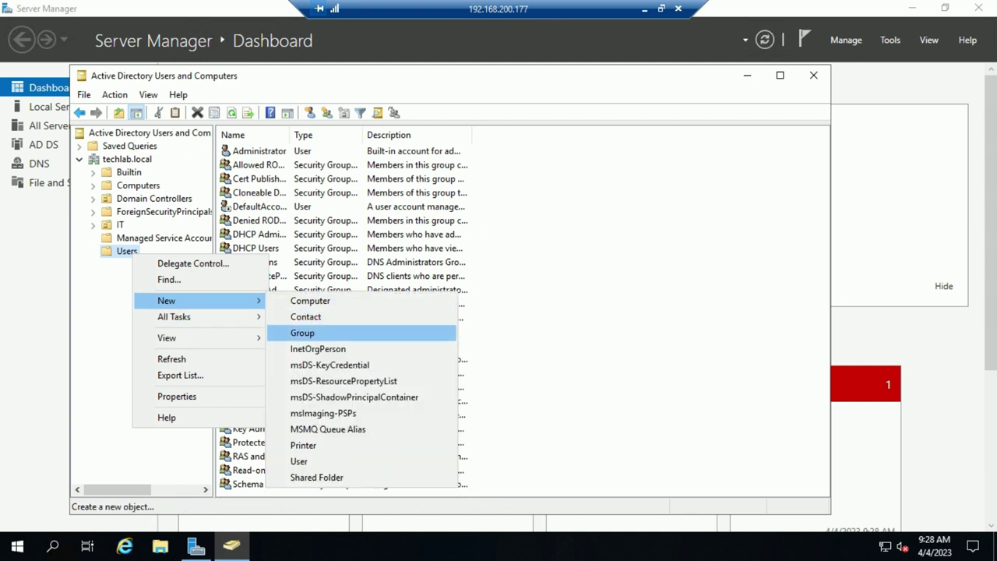
left_click(298, 461)
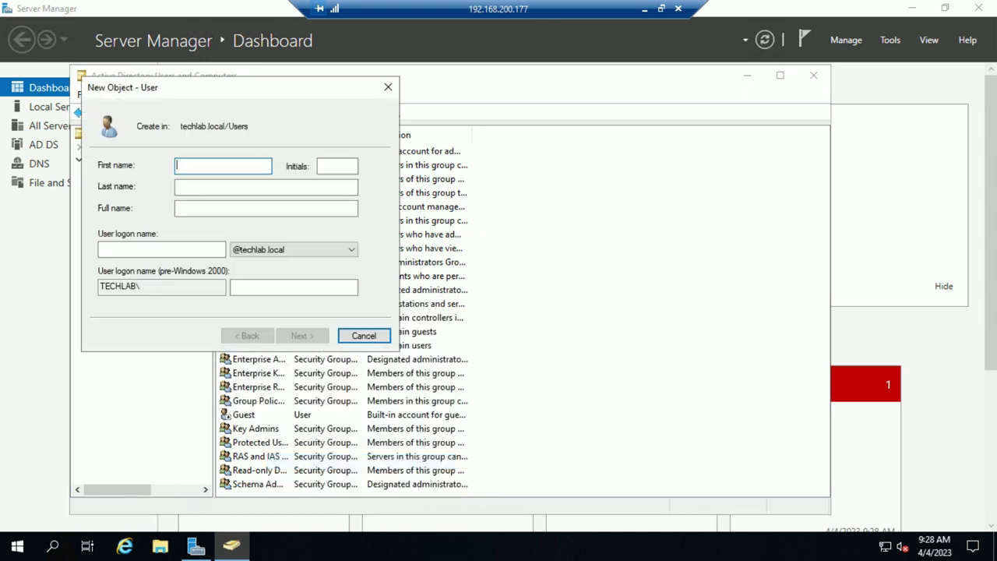
key("Tab")
key("Tab")
key("Tab")
key("Tab")
type("J")
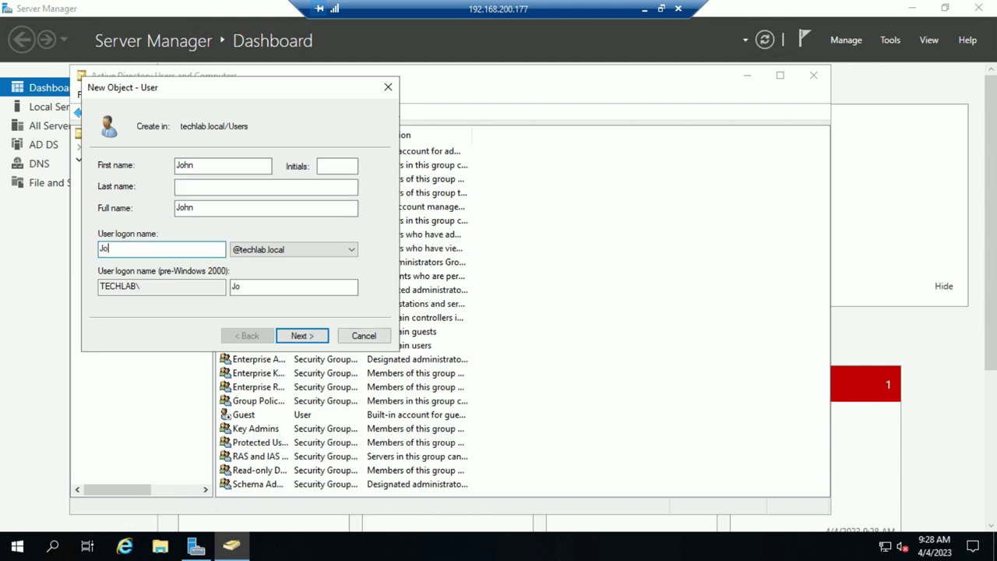
type("hon")
key("Return")
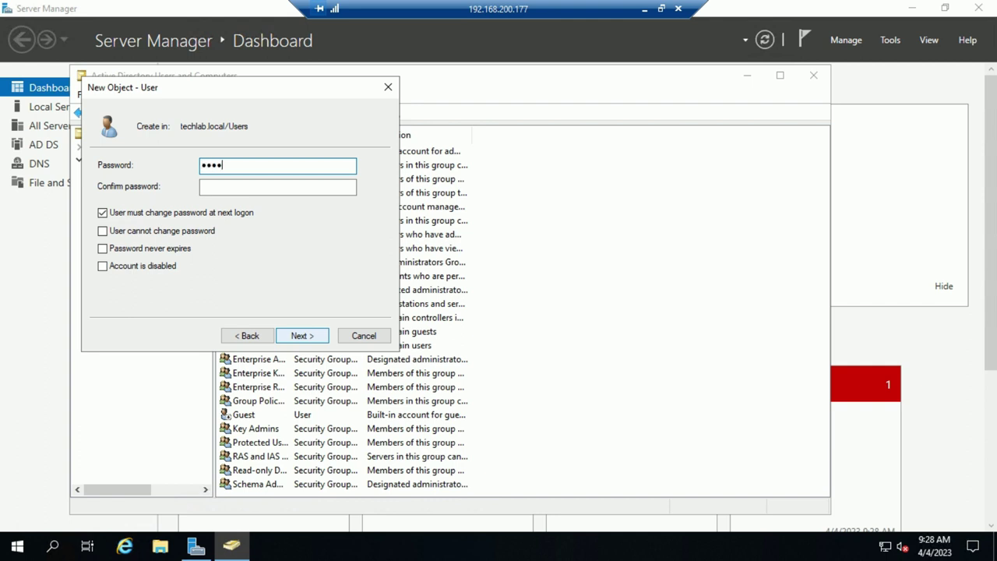
Enter and confirm the password, finish creating the user, and minimize the session
left_click(277, 187)
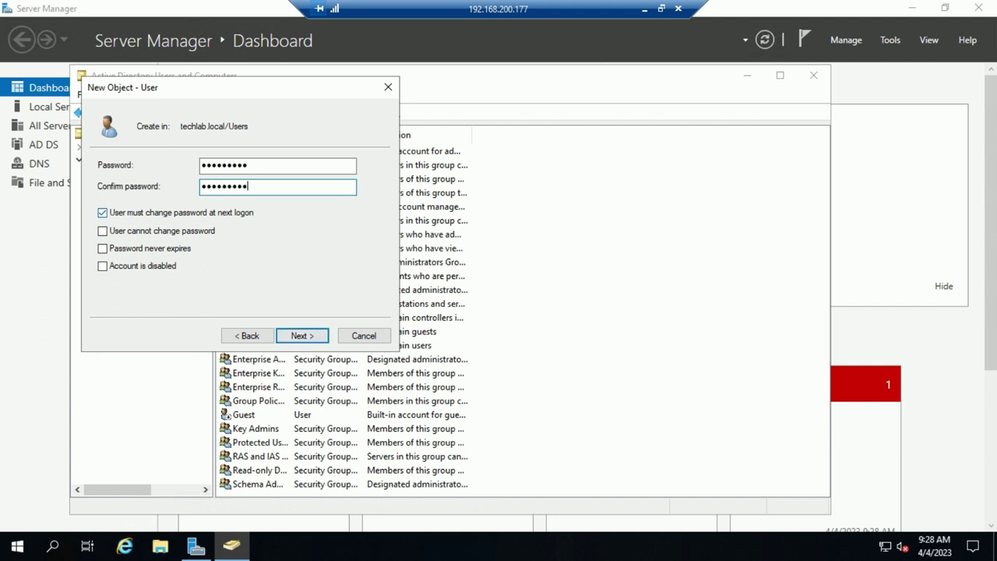
key("Return")
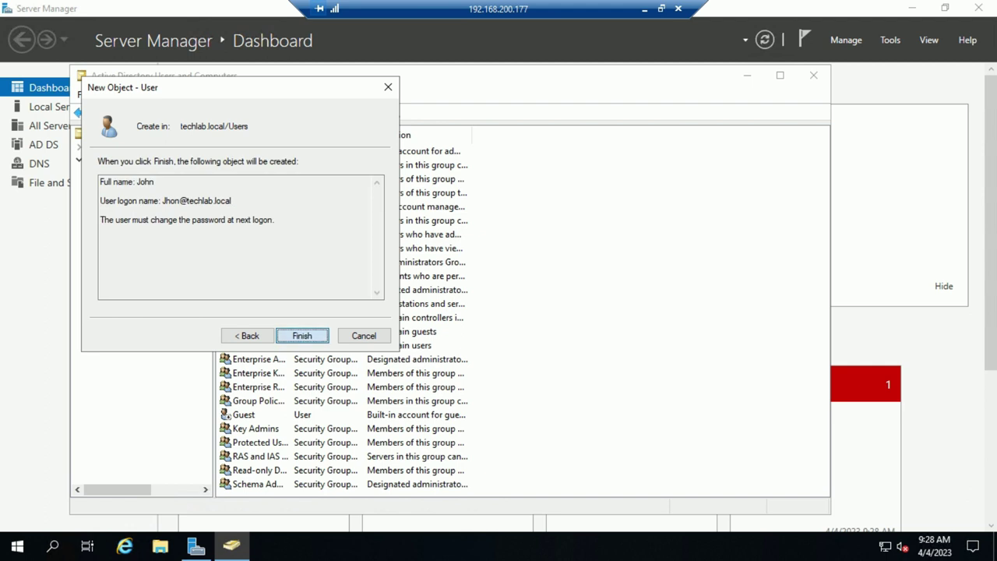
key("Return")
left_click(241, 428)
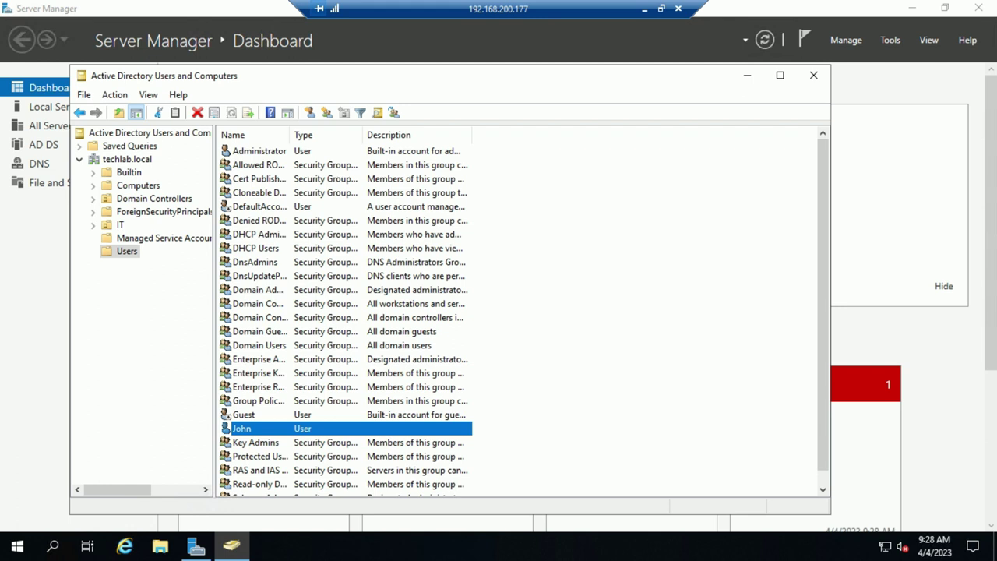
left_click(644, 9)
On DC 2K19, run dsa.msc, open the Users container, and maximize the console
mouse_move(196, 546)
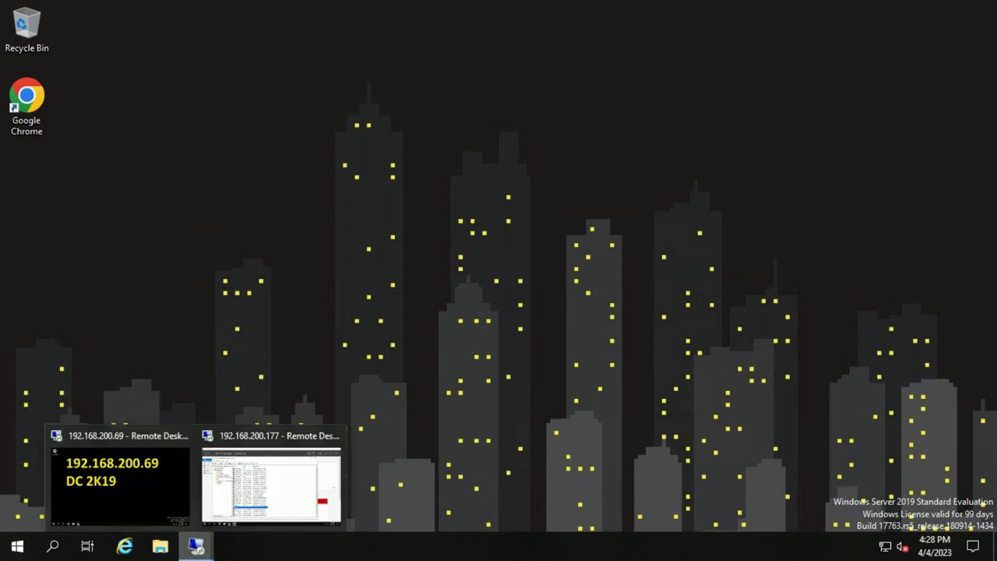
left_click(121, 476)
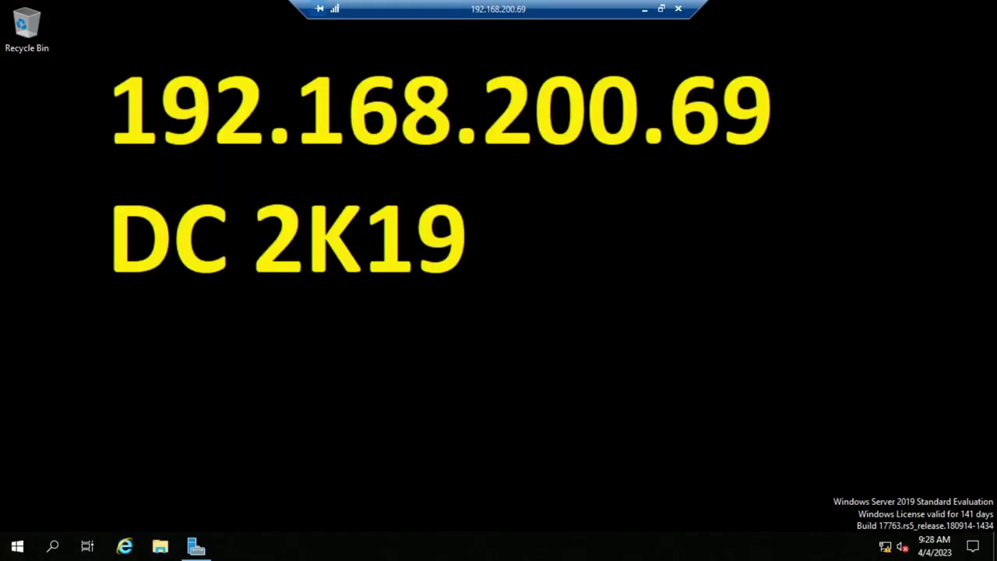
key("super+r")
type("dsa.msc")
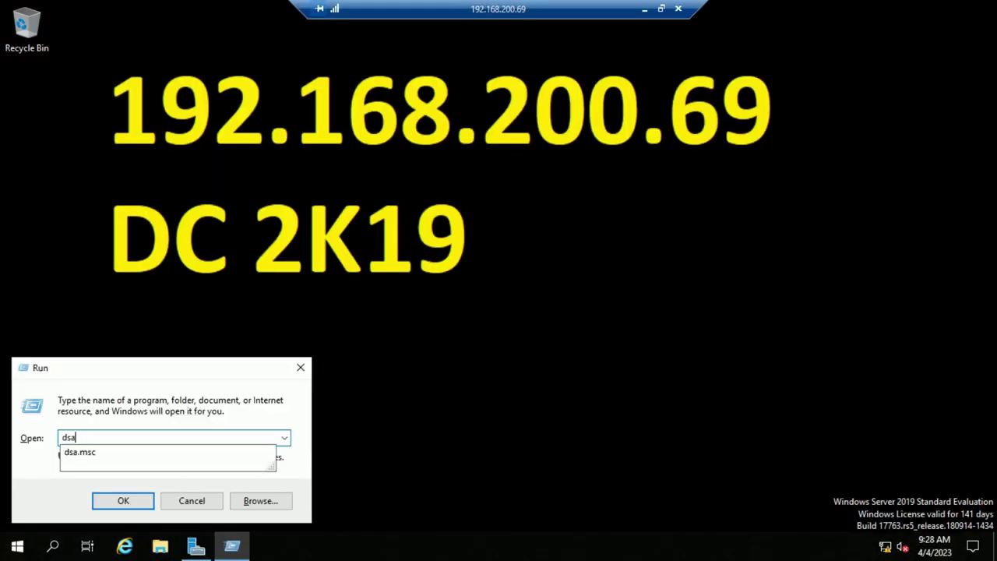
key("Return")
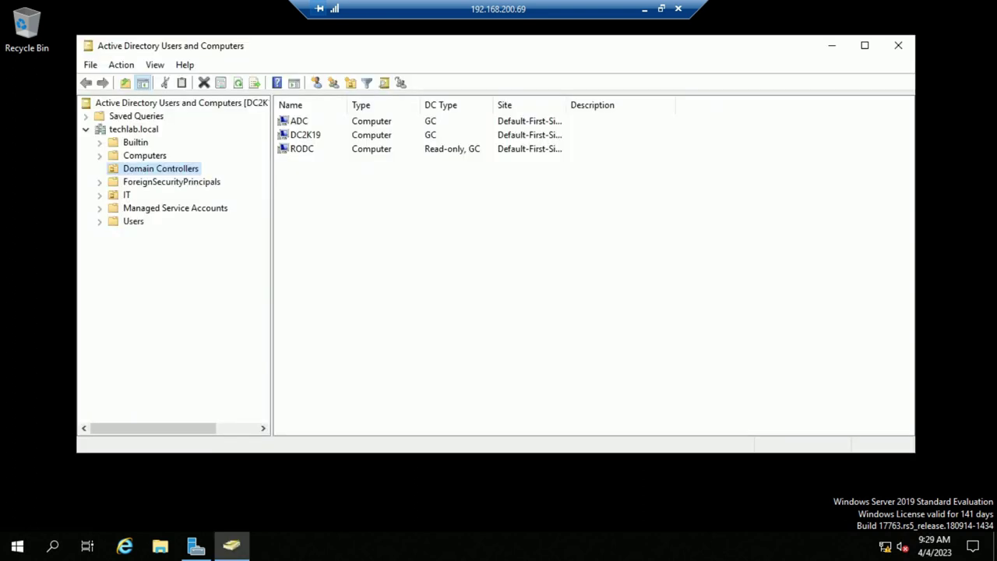
left_click(133, 222)
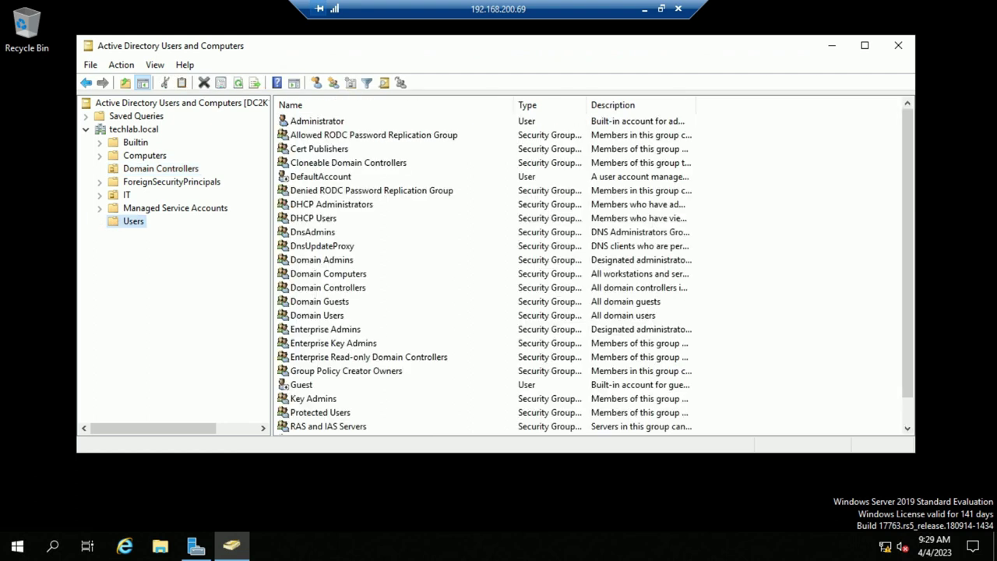
key("super+Up")
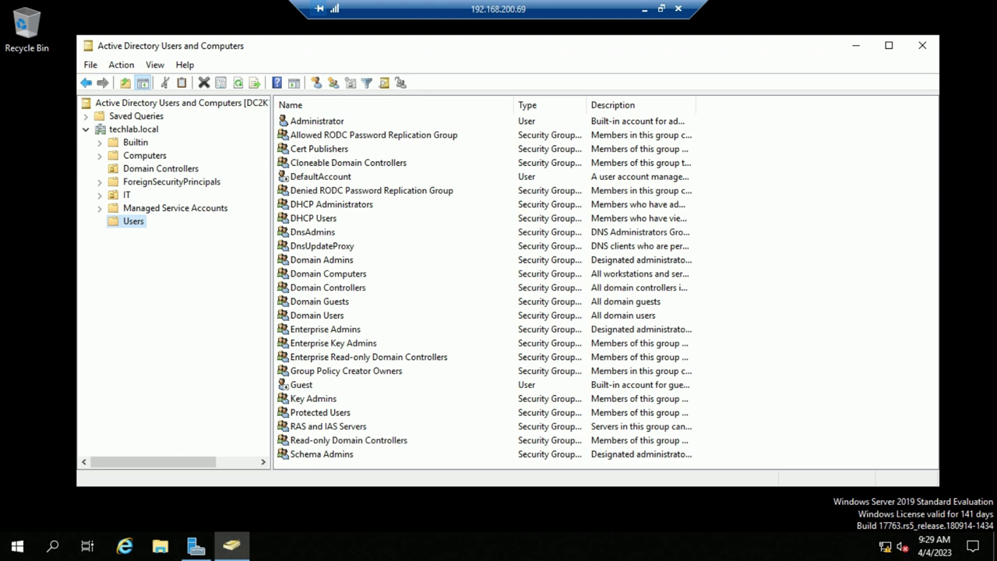
Refresh the Users list several times to check whether the new user has replicated
left_click(327, 392)
left_click(346, 336)
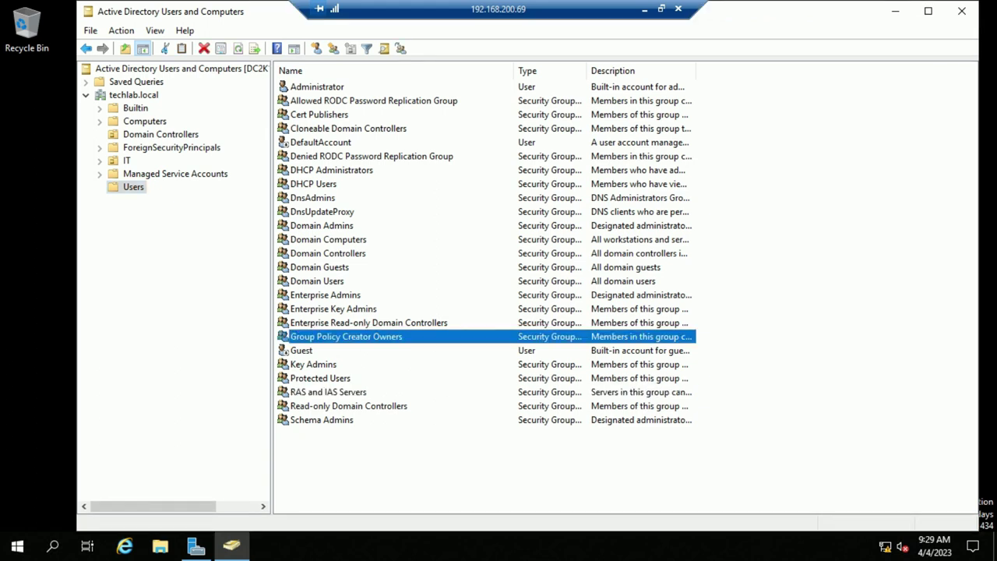
key("ctrl+space")
key("F5")
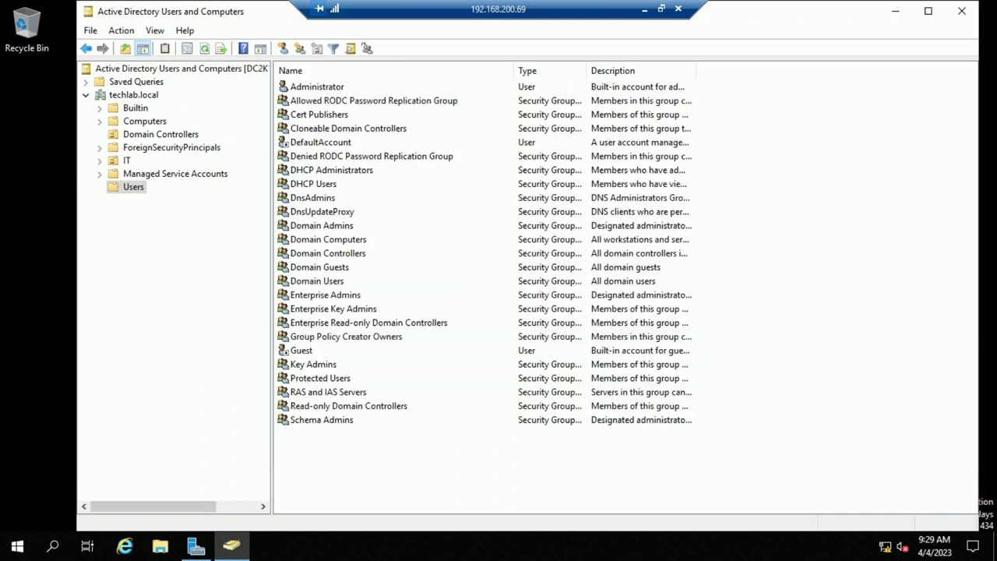
key("F5")
left_click(204, 48)
Close Users and Computers, launch Active Directory Sites and Services from Server Manager, and select ADC
left_click(962, 11)
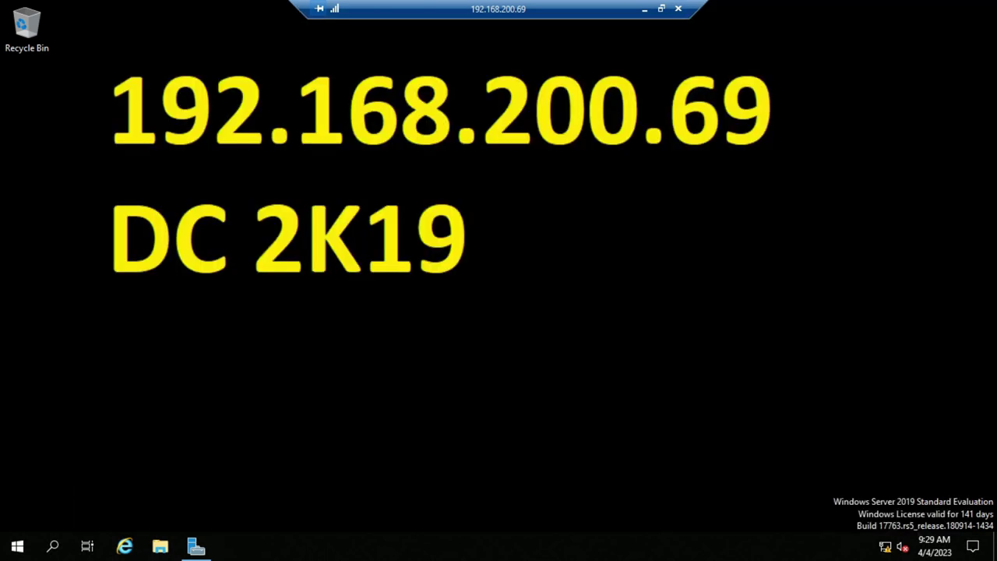
key("super")
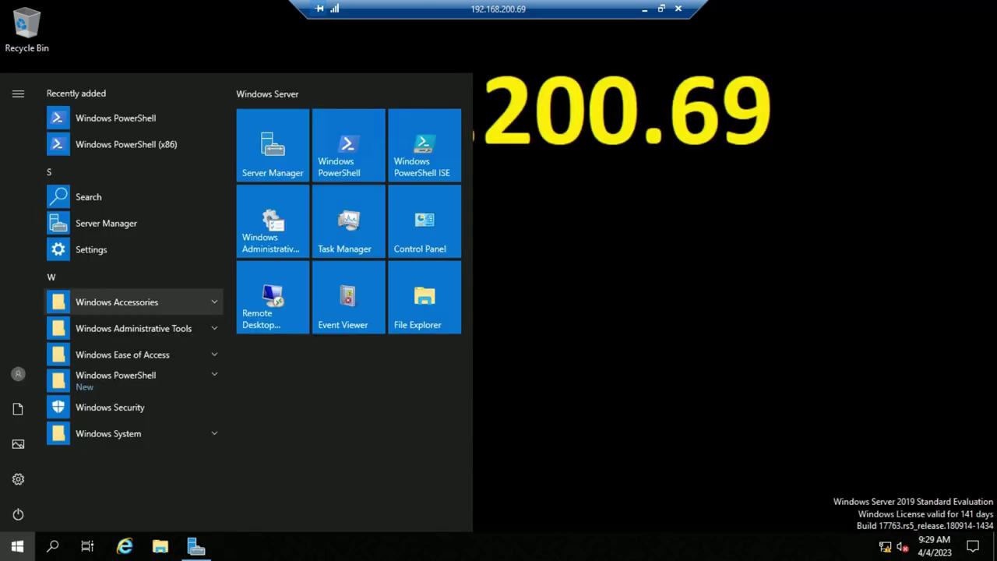
left_click(273, 144)
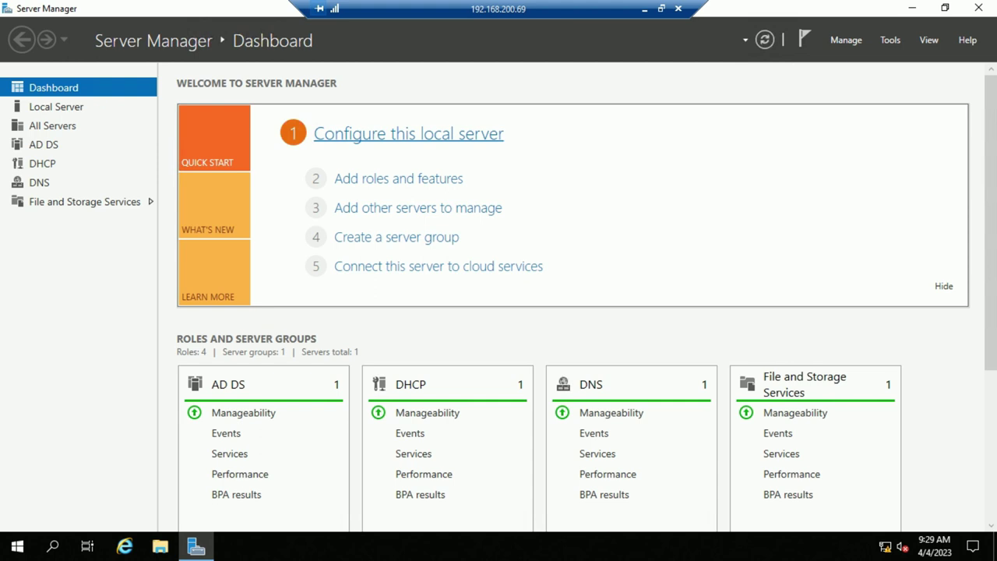
left_click(890, 40)
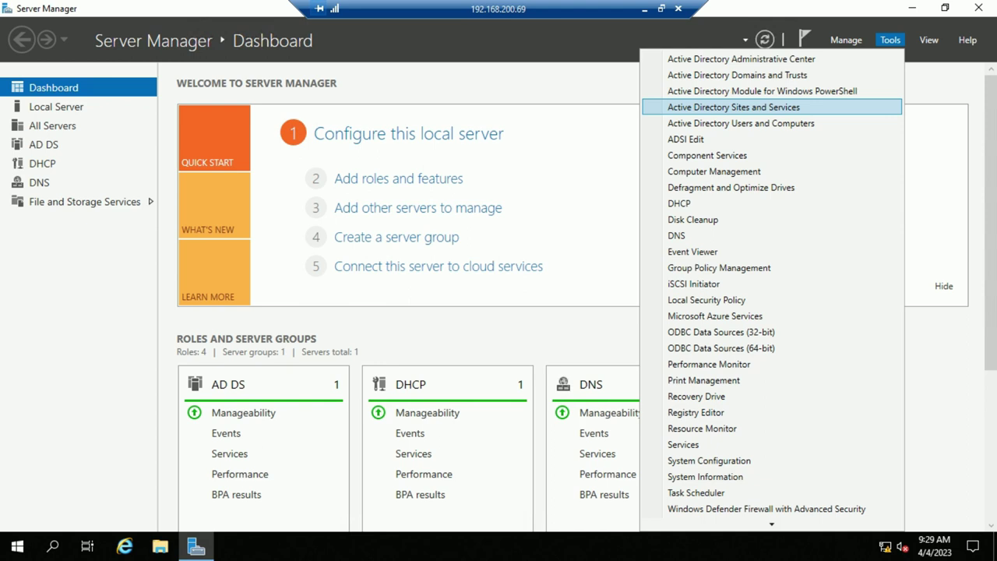
left_click(733, 107)
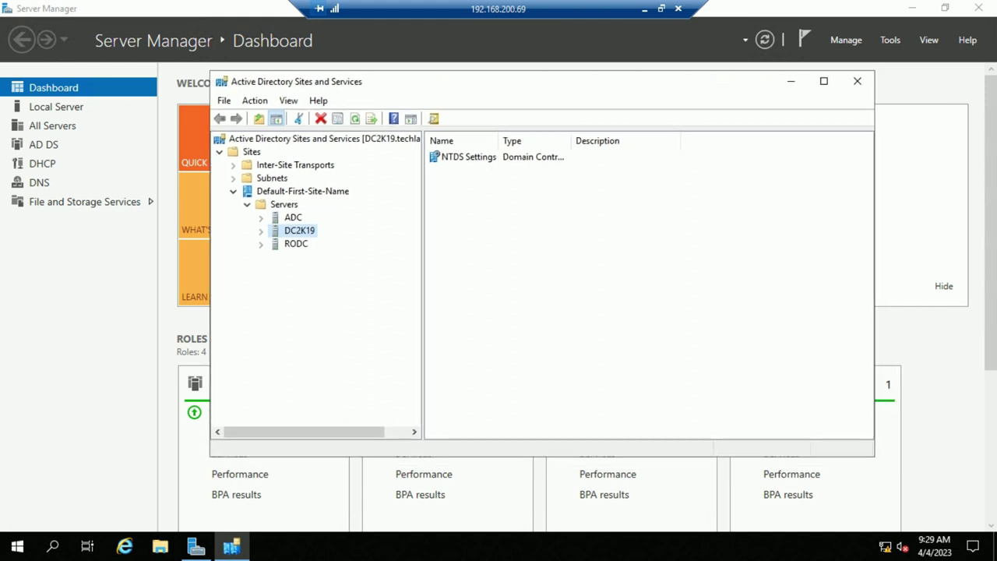
left_click(291, 217)
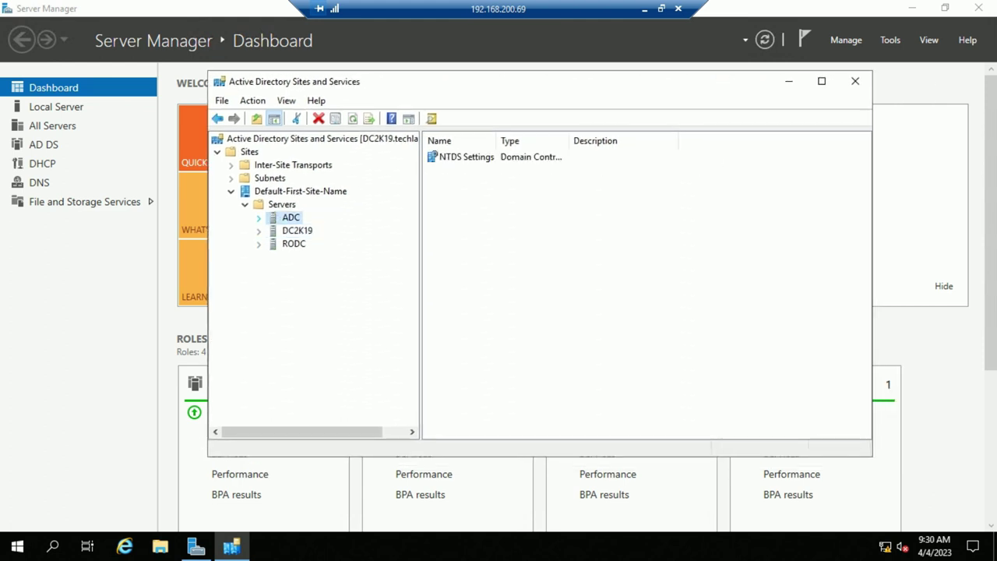
Replicate configuration to ADC's NTDS Settings from the selected DC and acknowledge completion
right_click(465, 158)
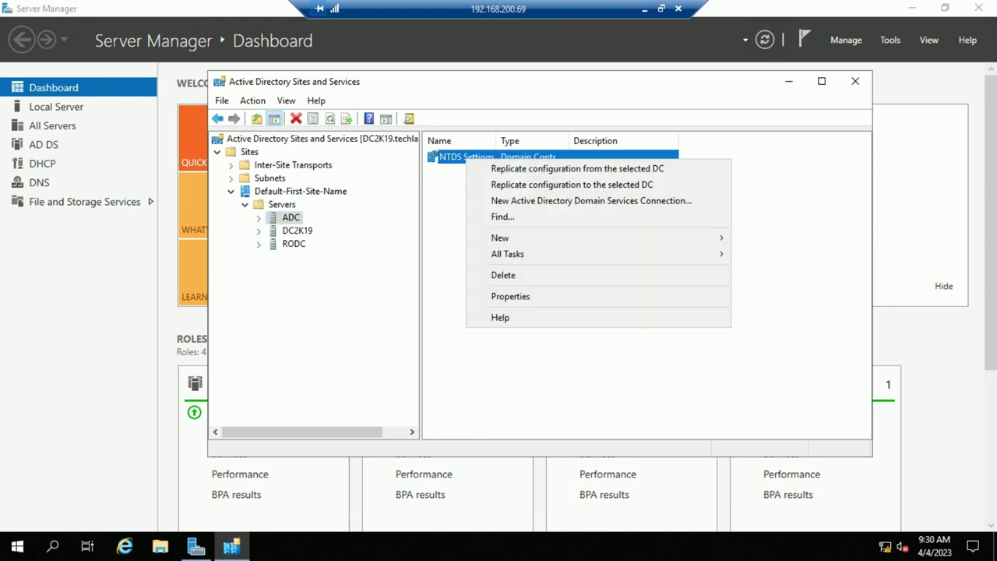
mouse_move(507, 254)
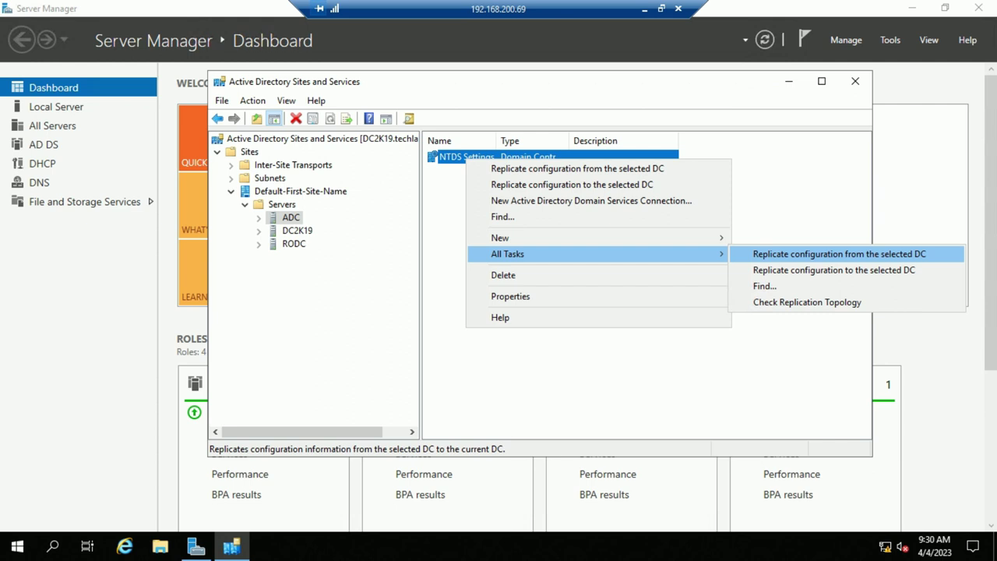
key("Return")
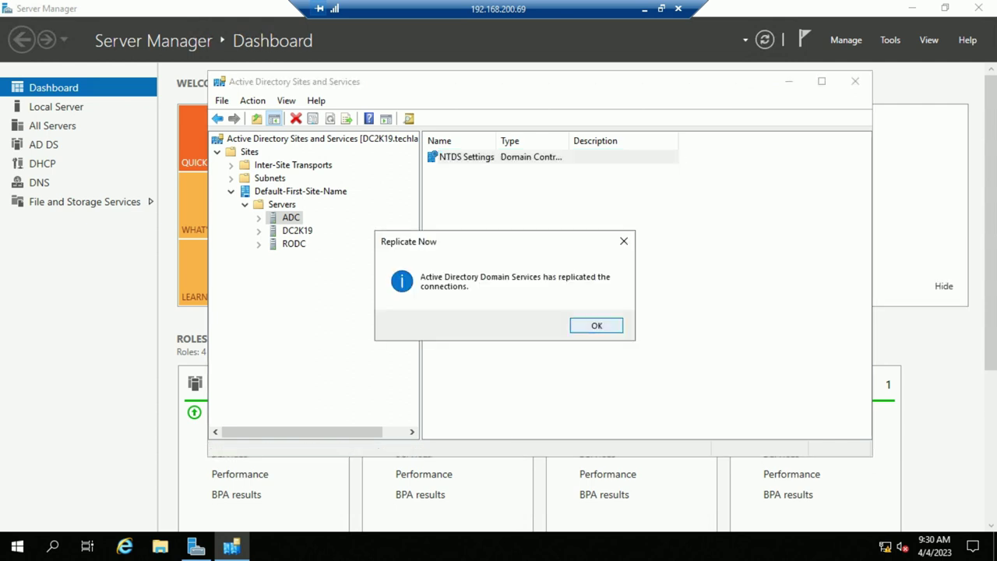
key("Return")
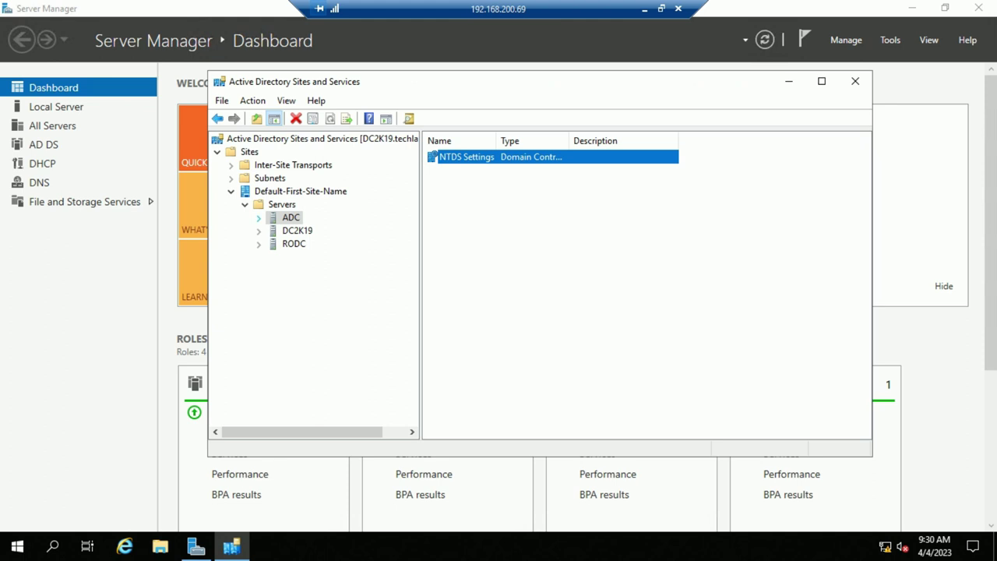
Run Replicate Now on ADC's connection from DC2K19, dismiss the confirmation, and minimize the remote session
key("Return")
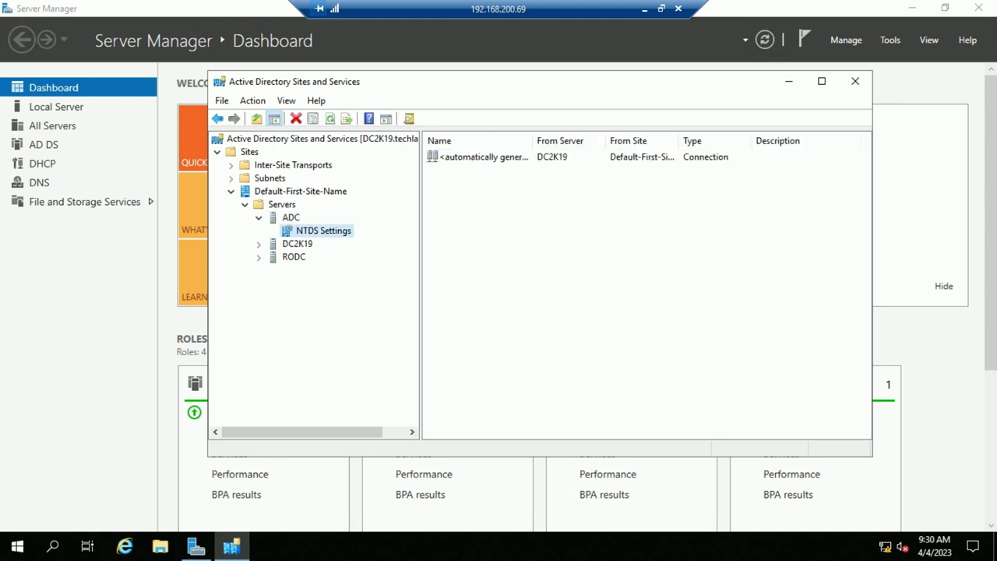
key("shift+F10")
key("Escape")
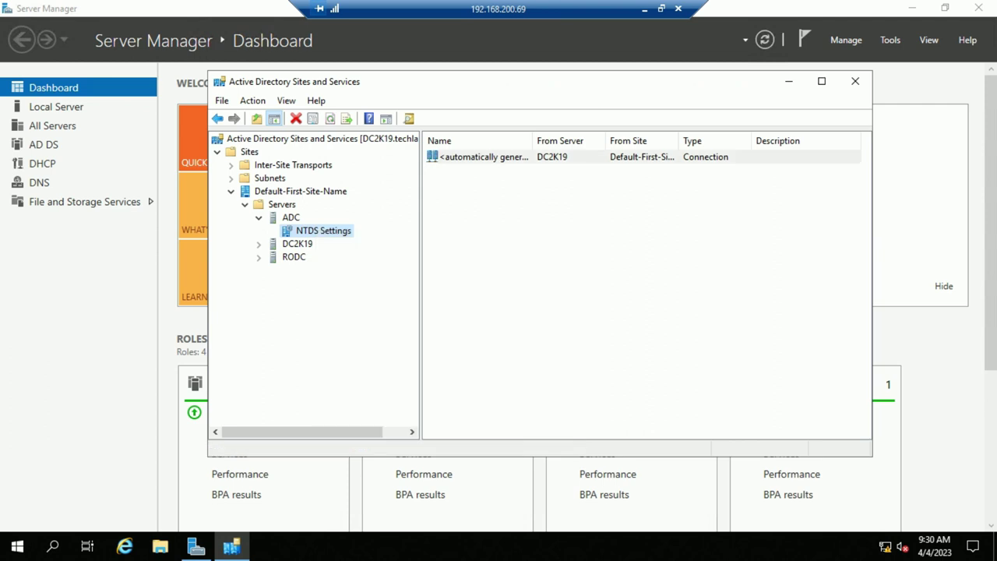
key("Tab")
key("shift+F10")
key("Down")
key("Down")
key("Down")
key("Right")
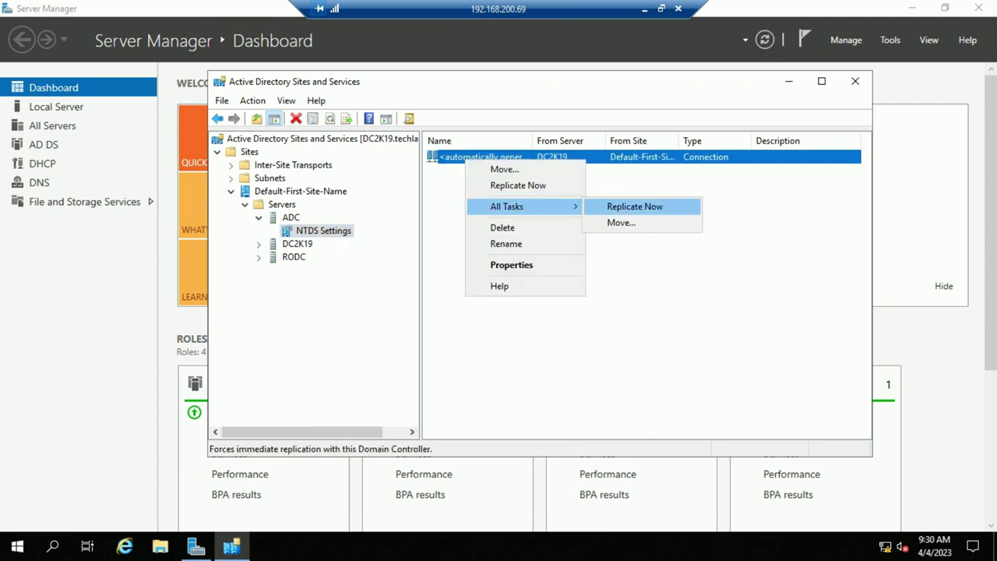
key("Return")
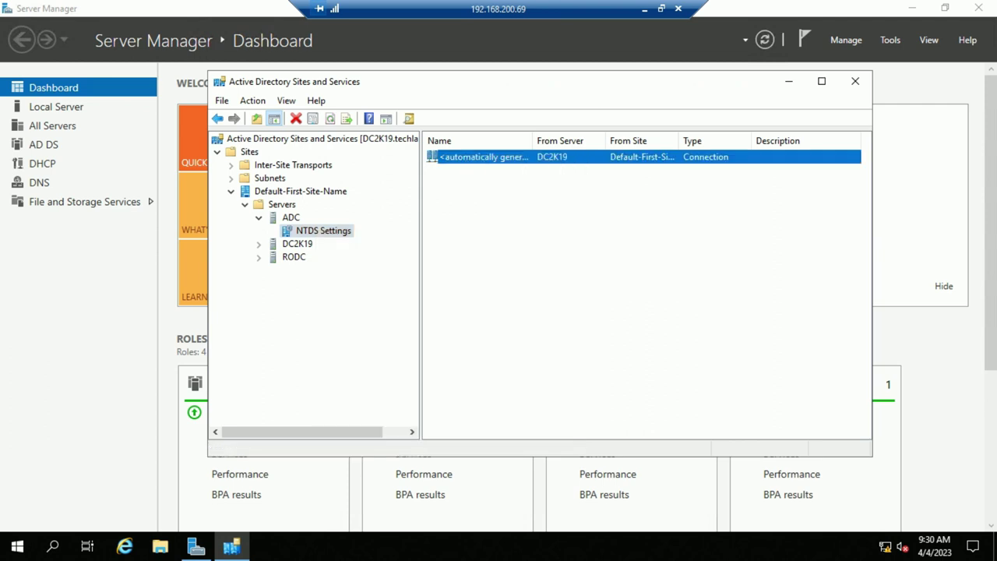
key("Return")
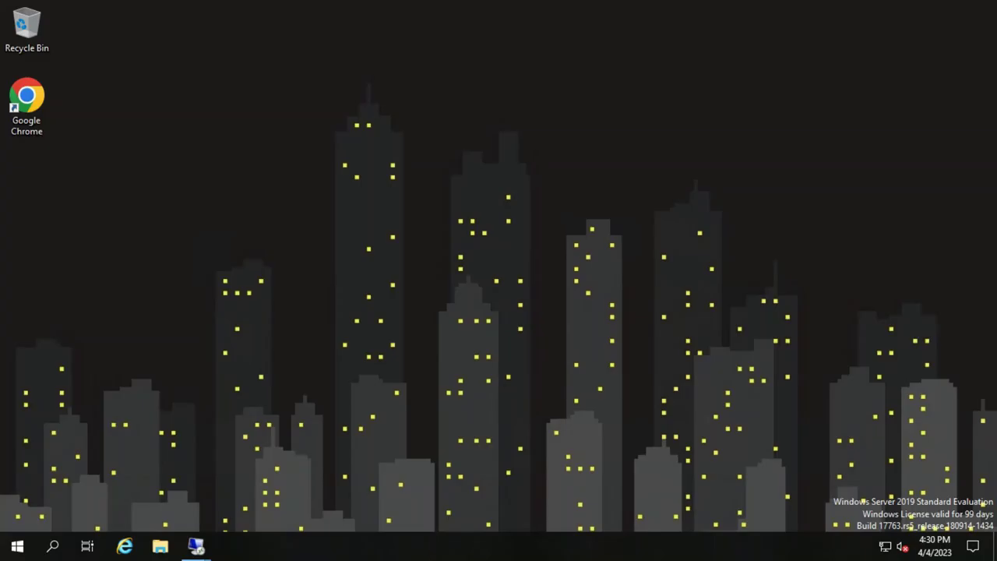
In the 192.168.200.177 remote session, close Active Directory Users and Computers
mouse_move(195, 546)
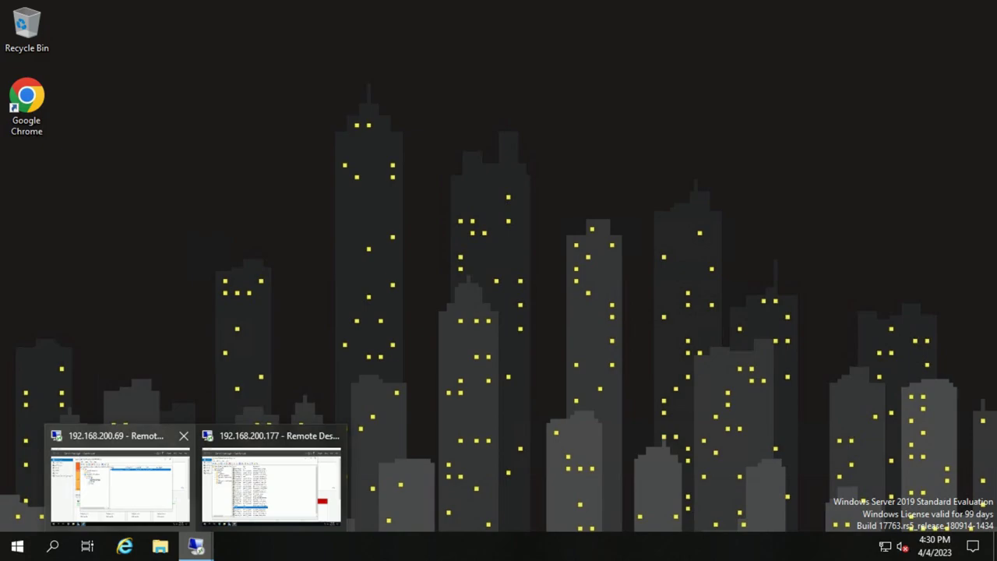
left_click(271, 482)
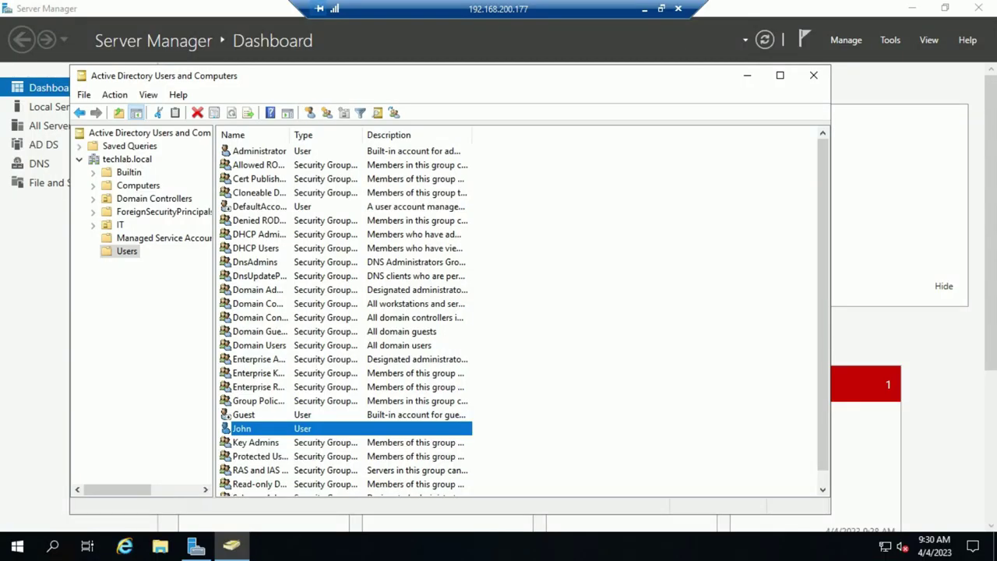
left_click(813, 74)
left_click(890, 39)
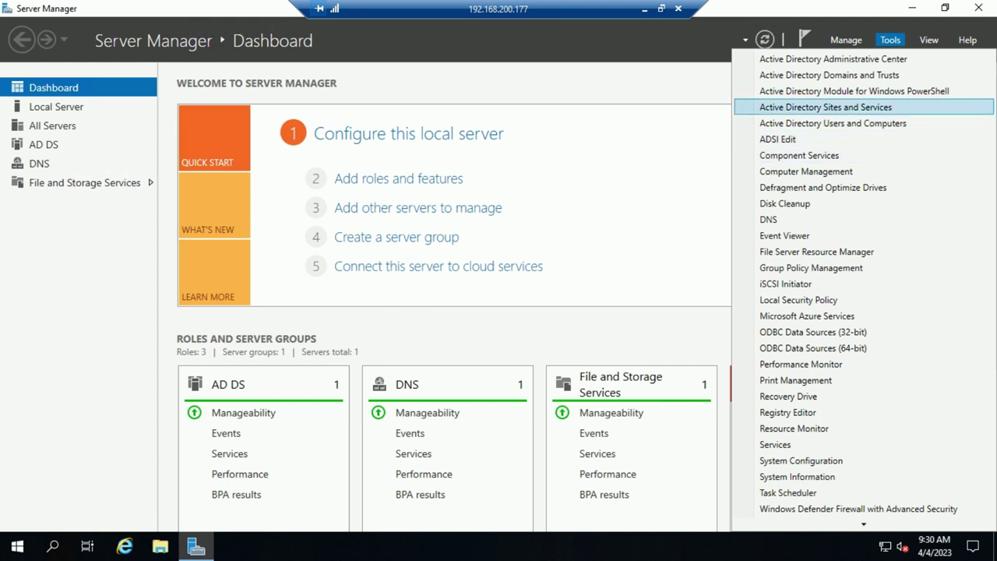
left_click(825, 106)
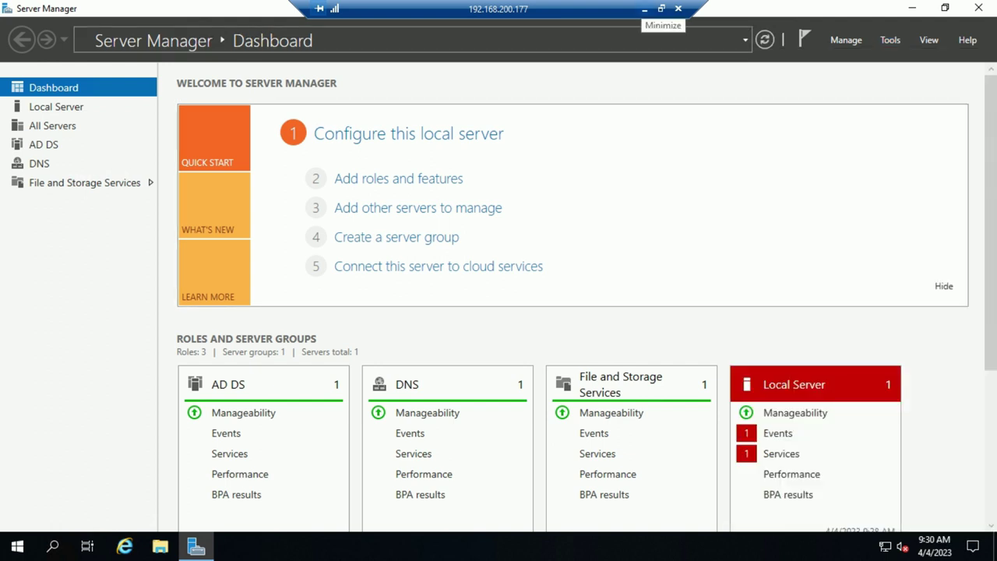
left_click(644, 9)
Return to the 192.168.200.177 session and launch Active Directory Sites and Services from Tools
left_click(582, 9)
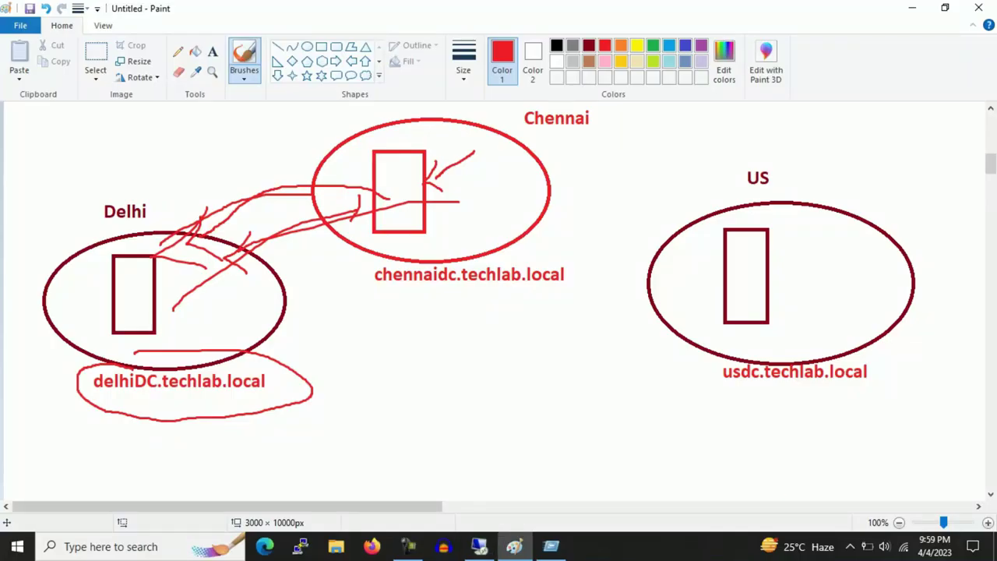
left_click(408, 546)
left_click(408, 546)
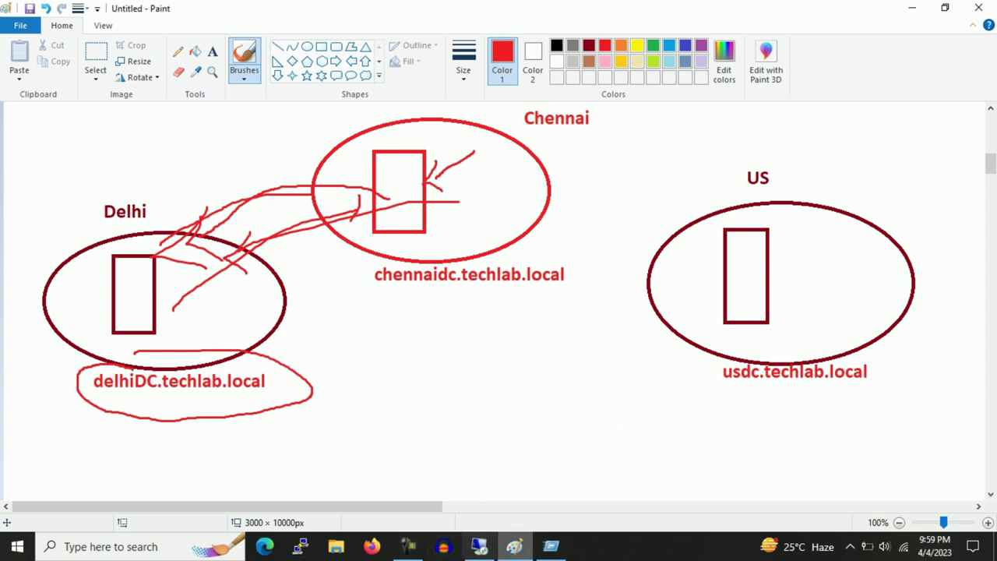
left_click(479, 546)
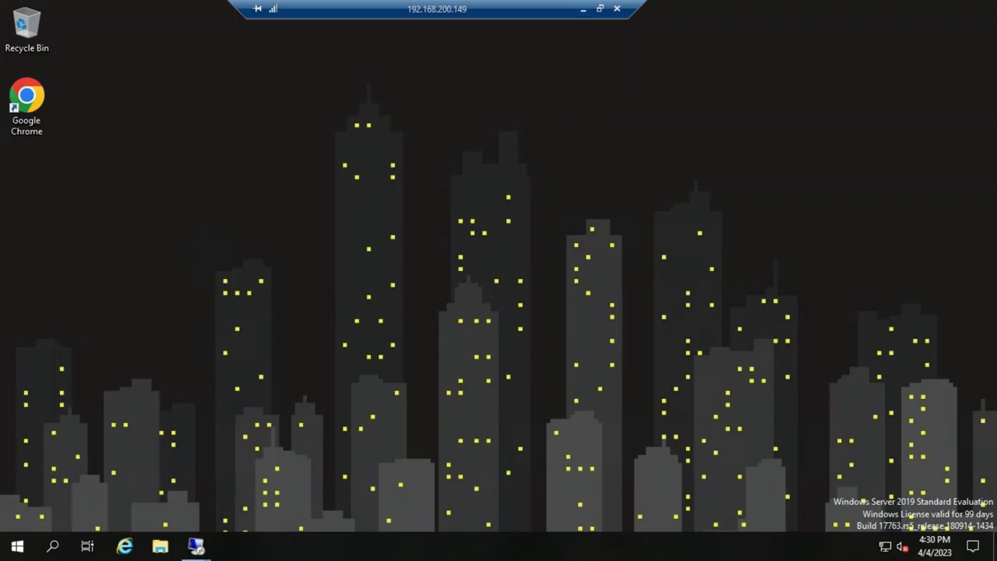
mouse_move(195, 545)
left_click(272, 472)
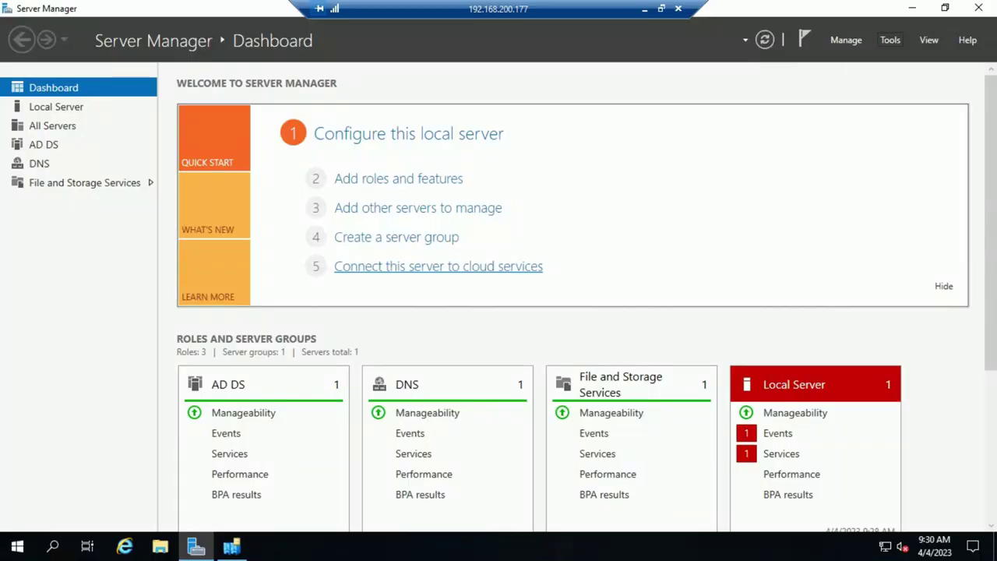
left_click(890, 39)
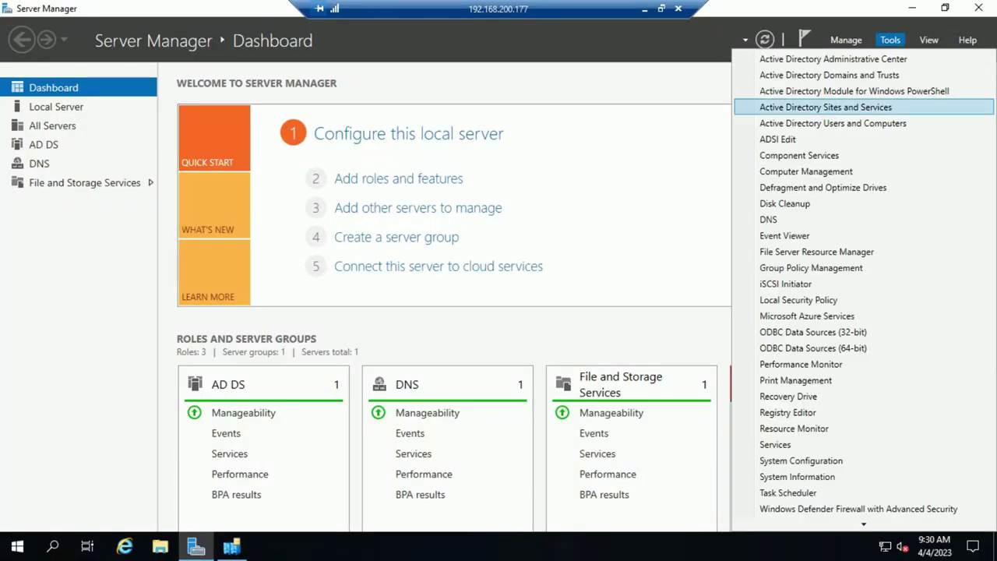
left_click(824, 107)
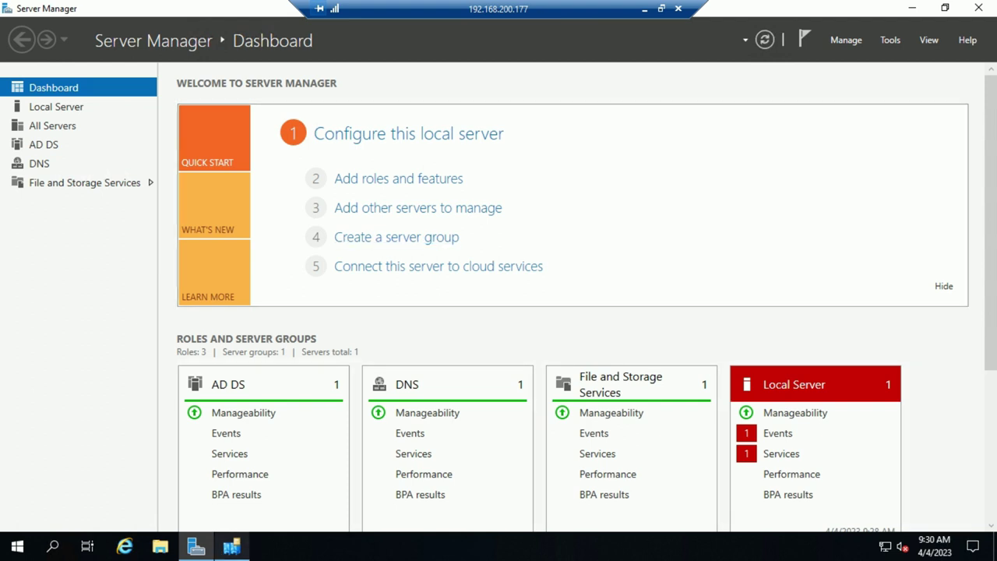
Maximize Sites and Services, expand Sites > Default-First-Site-Name, and select DC2K19
left_click(601, 107)
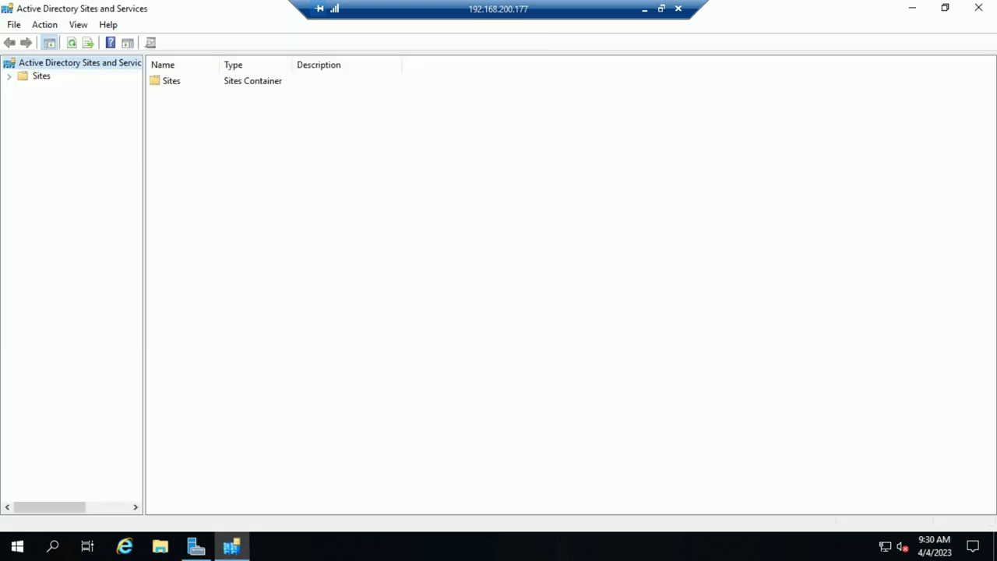
left_click(8, 76)
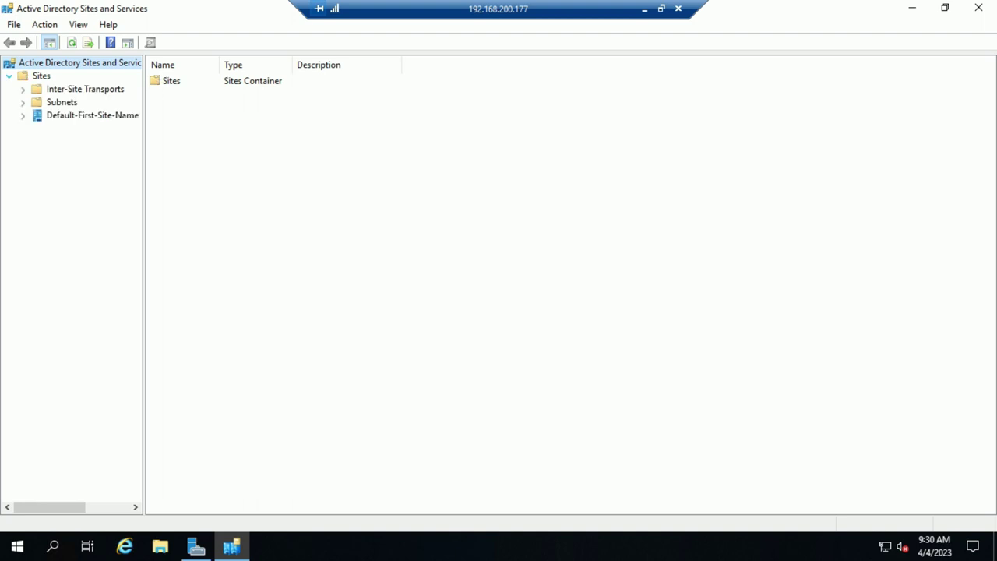
left_click(23, 115)
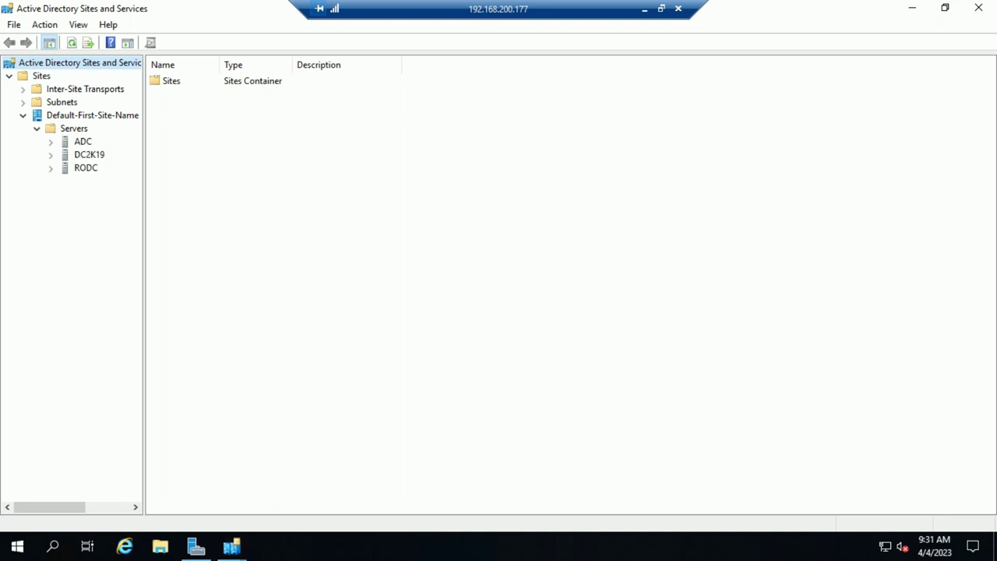
left_click_drag(144, 280, 319, 281)
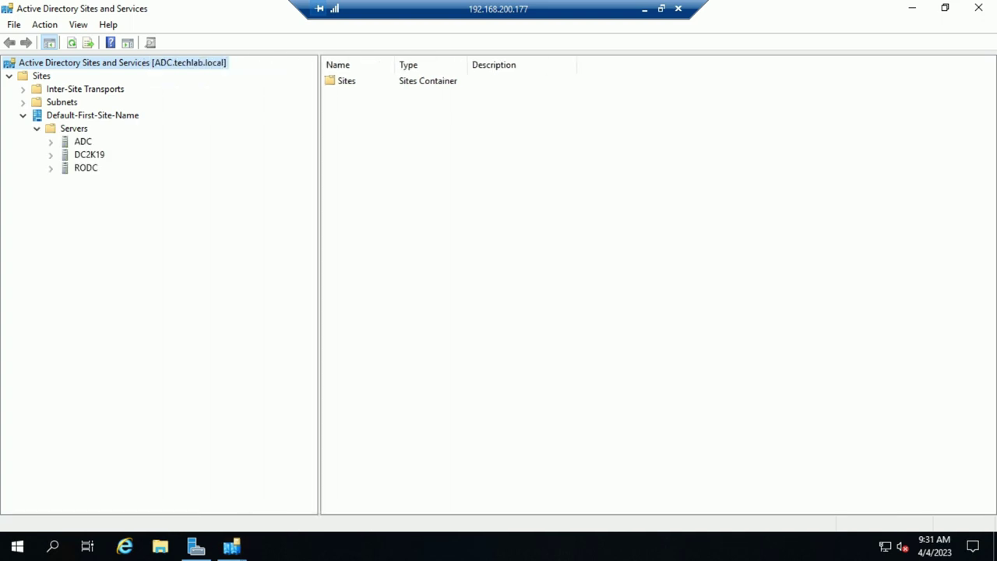
left_click(89, 155)
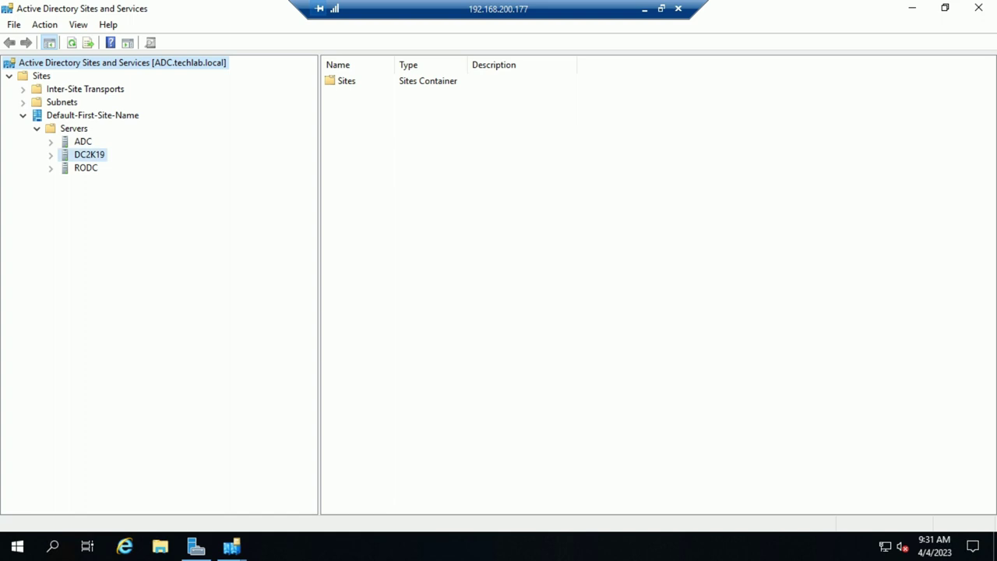
Run Replicate Now on DC2K19's automatic connection from ADC, confirm, and minimize the remote session
key("Right")
key("Down")
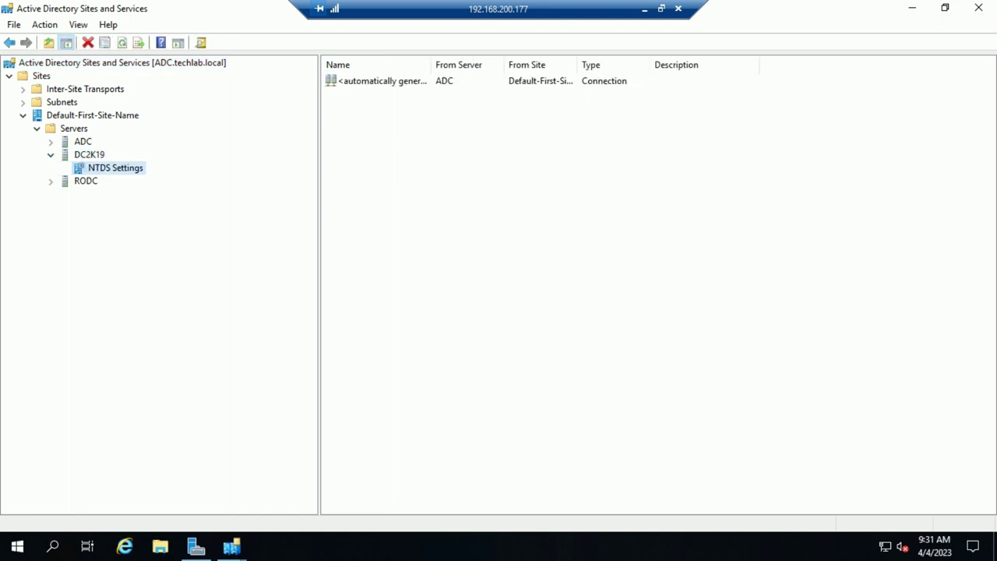
key("Tab")
key("shift+F10")
key("Down")
key("Down")
key("Down")
key("Down")
key("Up")
key("Right")
key("Right")
key("Return")
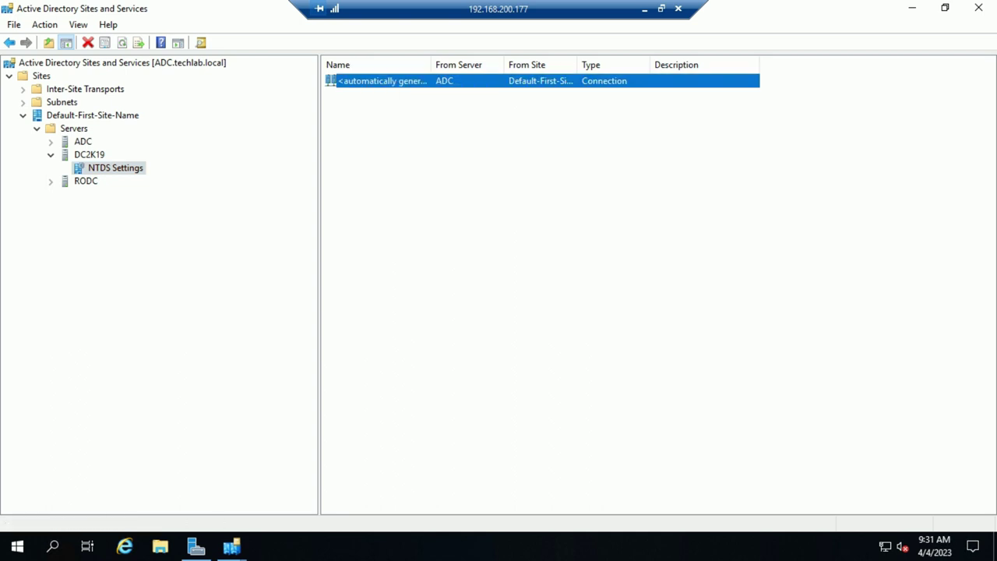
key("Return")
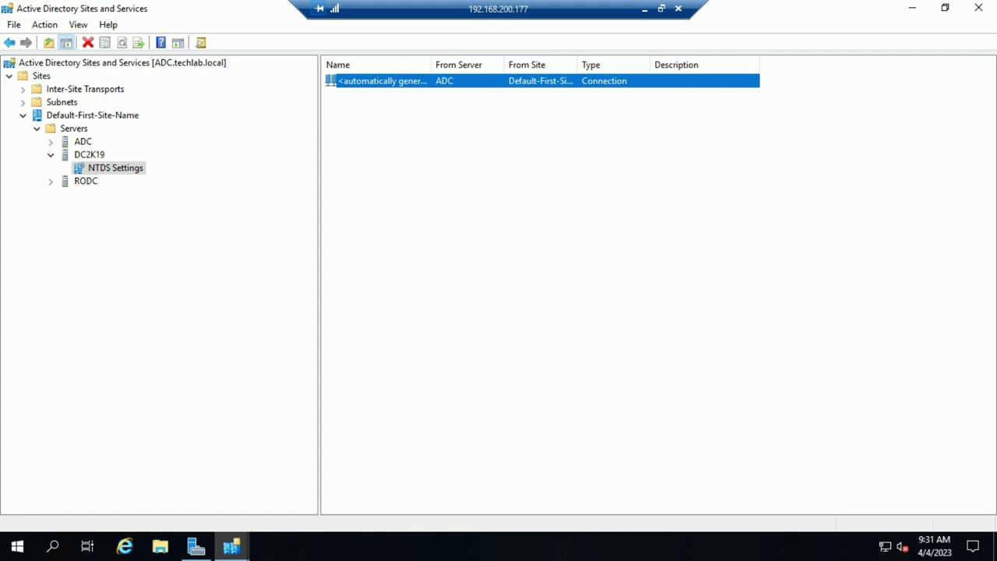
left_click(645, 8)
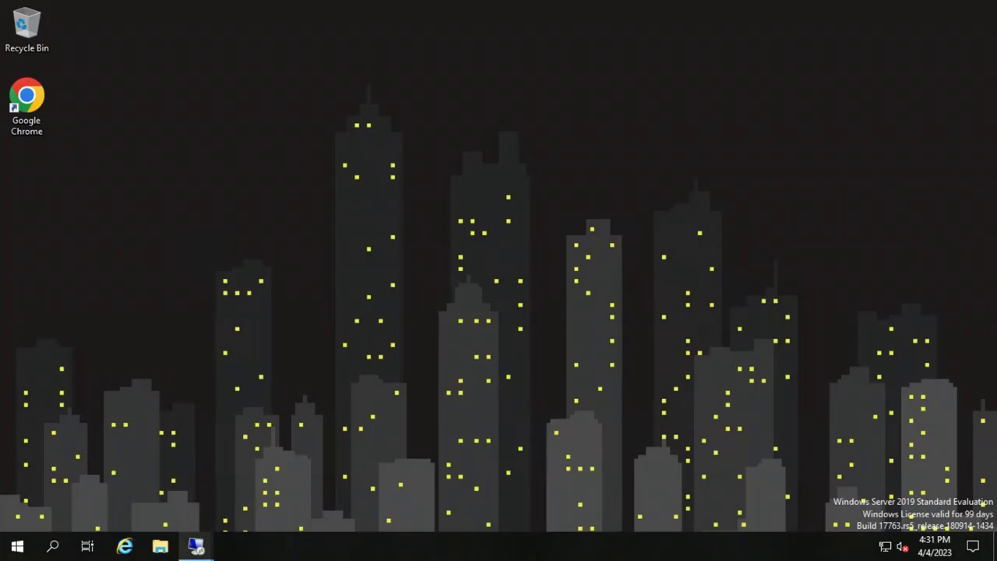